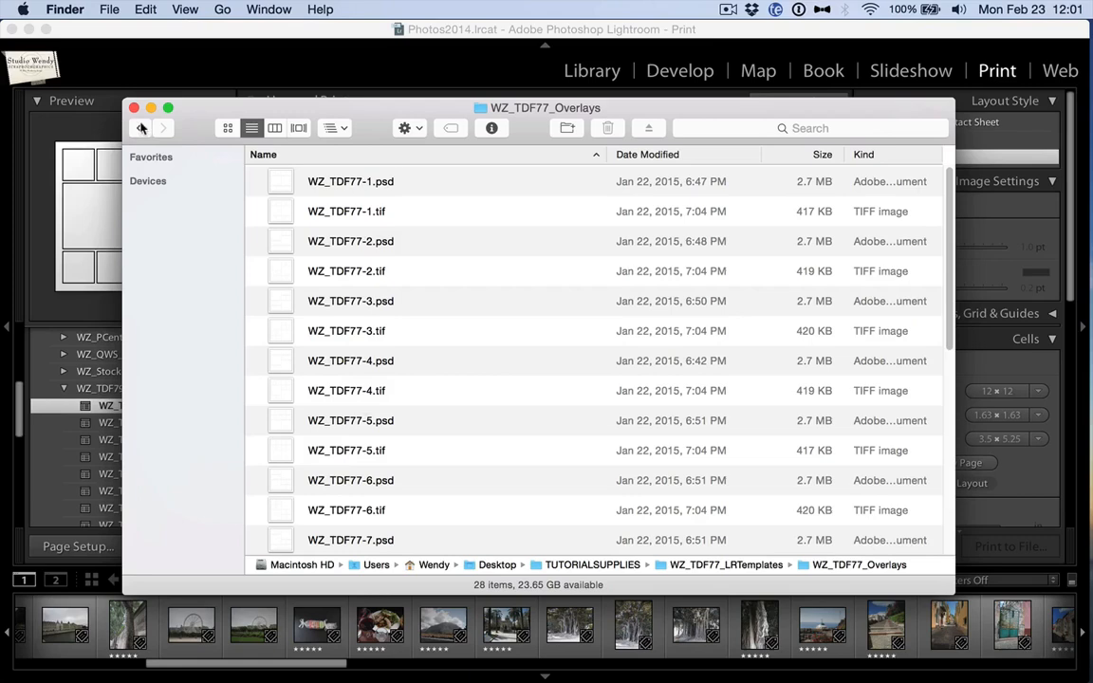
- Examine the template files in the WZ_TDF77_Lightroom folder and return to the TUTORIALSUPPLIES folder
left_click(140, 128)
left_click(389, 330)
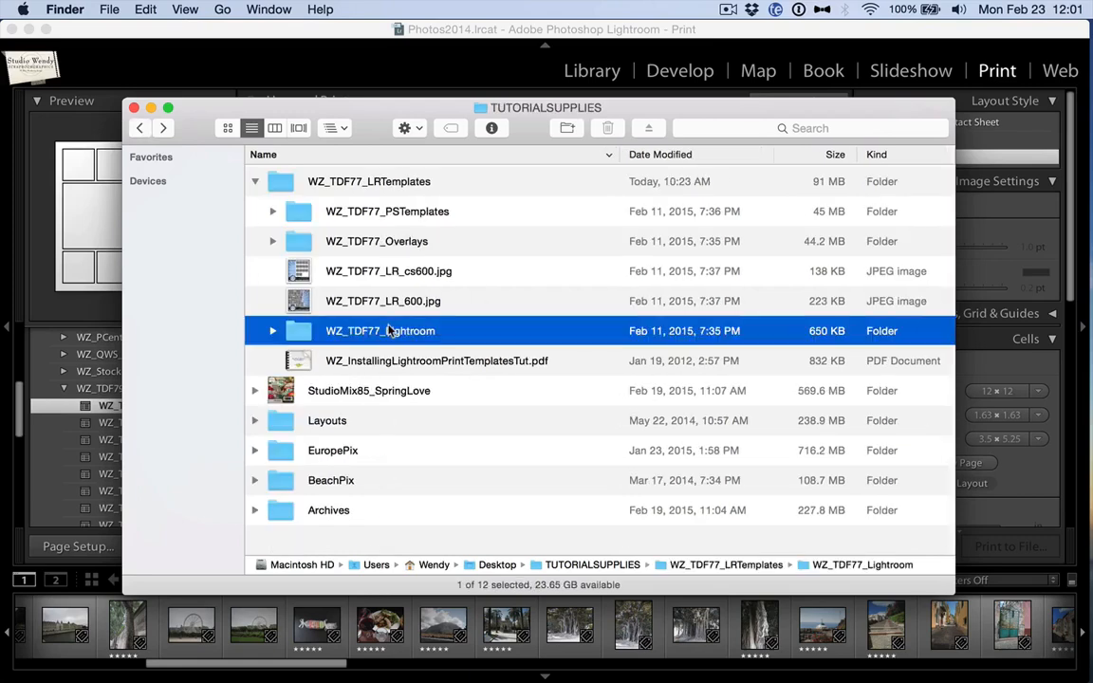
double_click(389, 330)
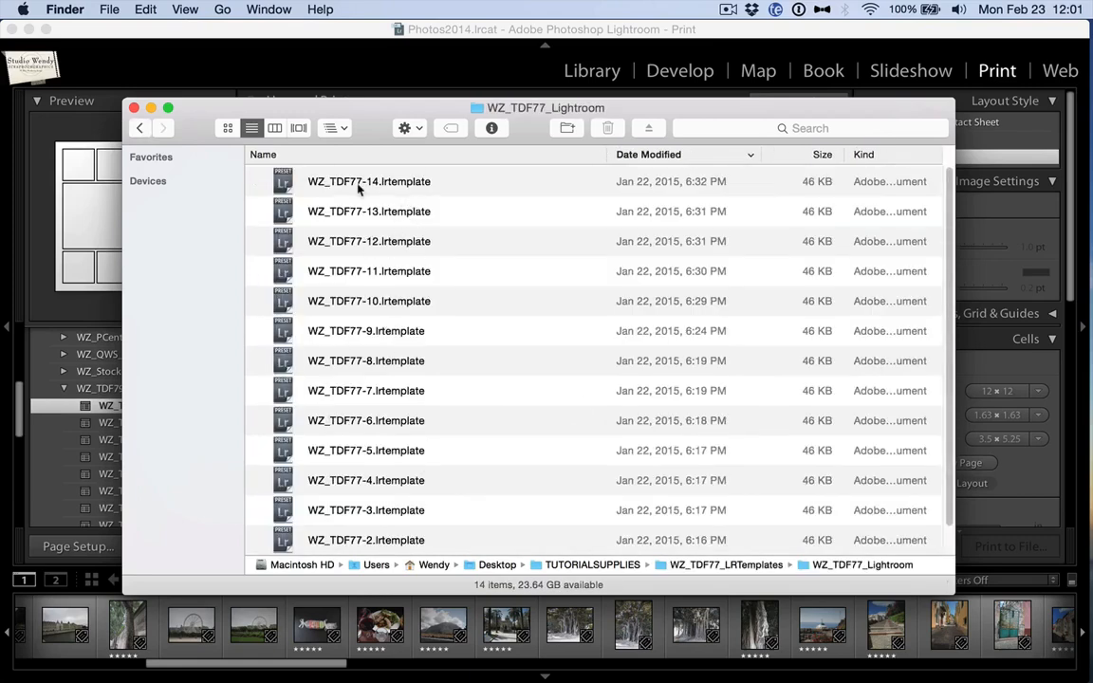
left_click(140, 128)
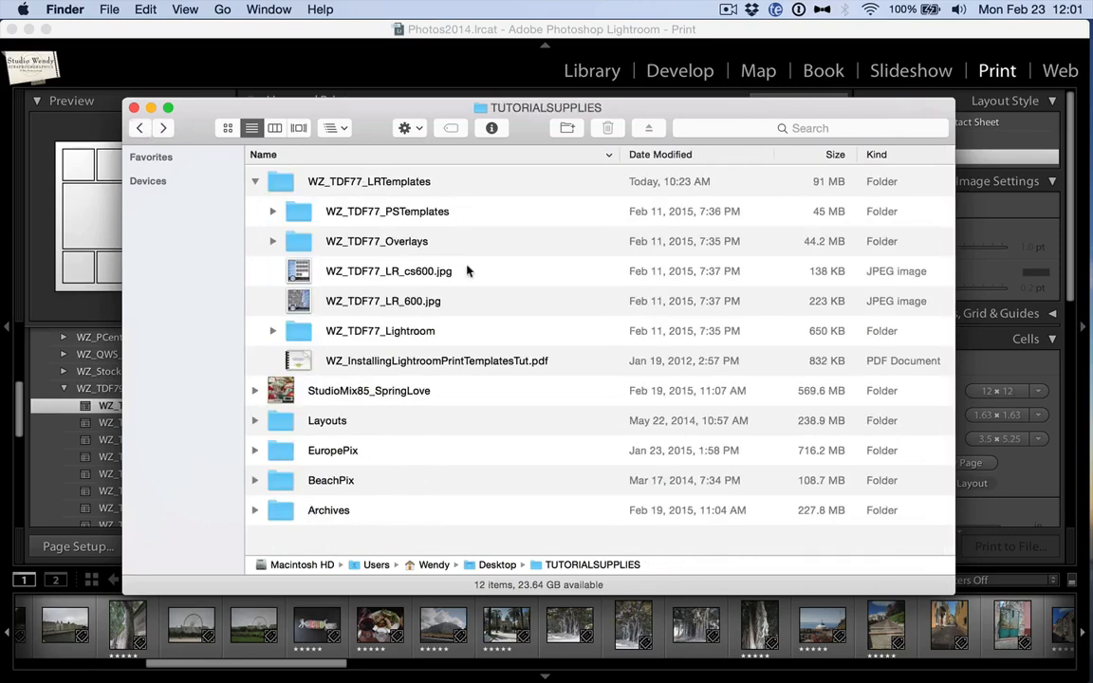
- Examine the Print Templates folder window, return to TUTORIALSUPPLIES and select the file WZ_InstallingLightroomPrintTemplatesTut.pdf
left_click(269, 9)
left_click(297, 190)
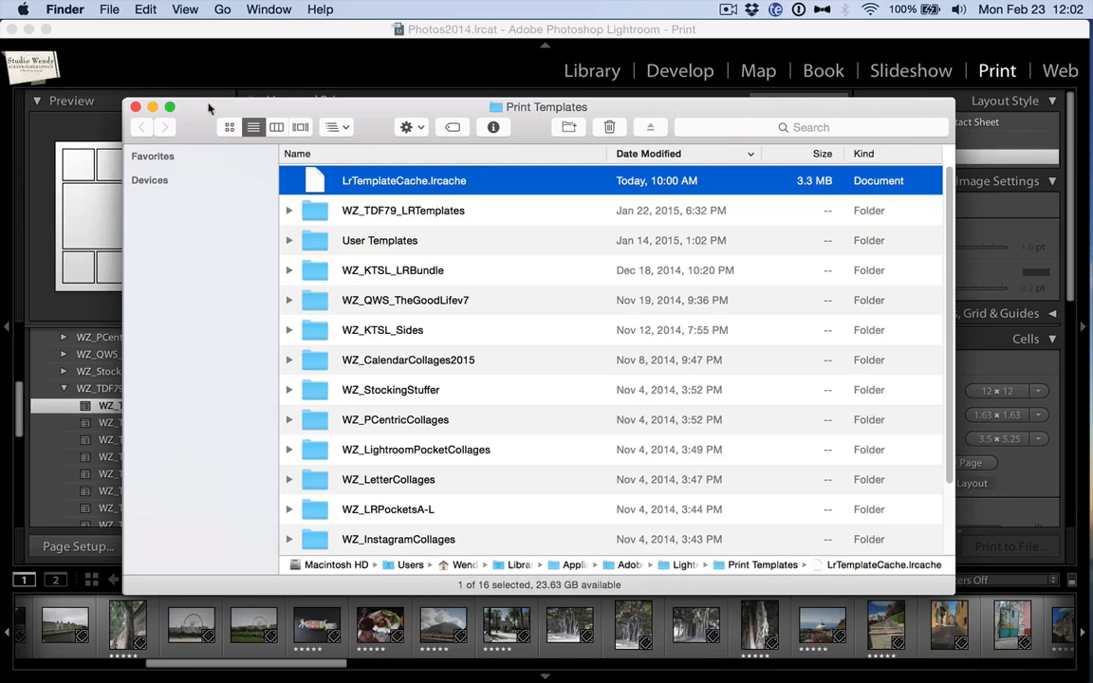
left_click(255, 8)
left_click(291, 186)
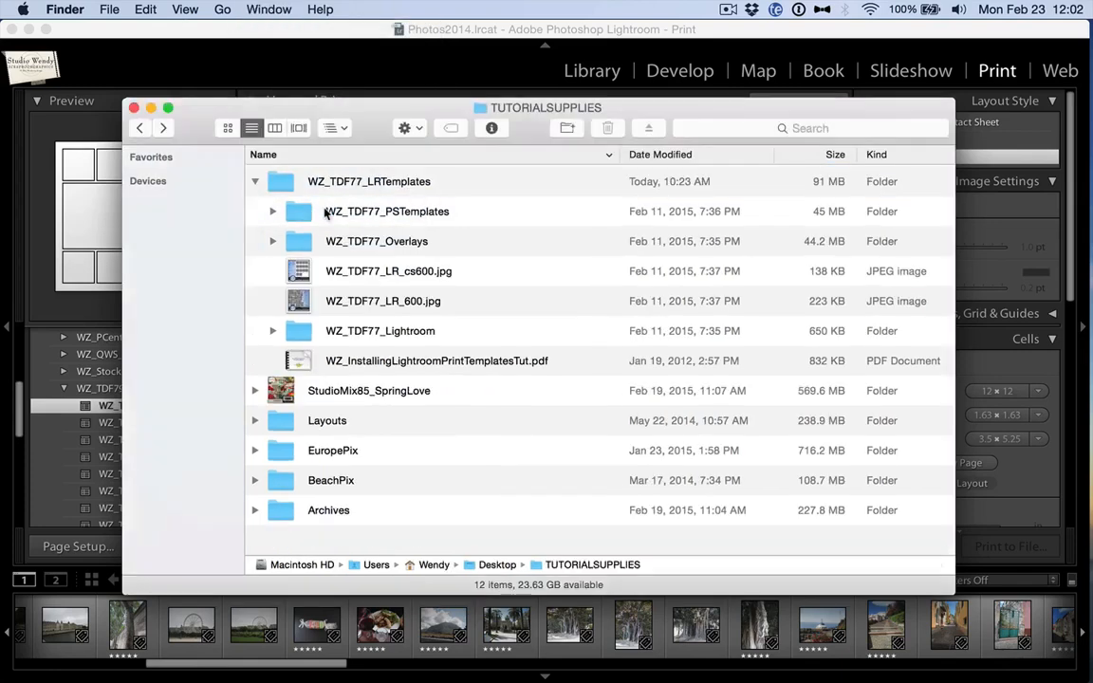
left_click(403, 366)
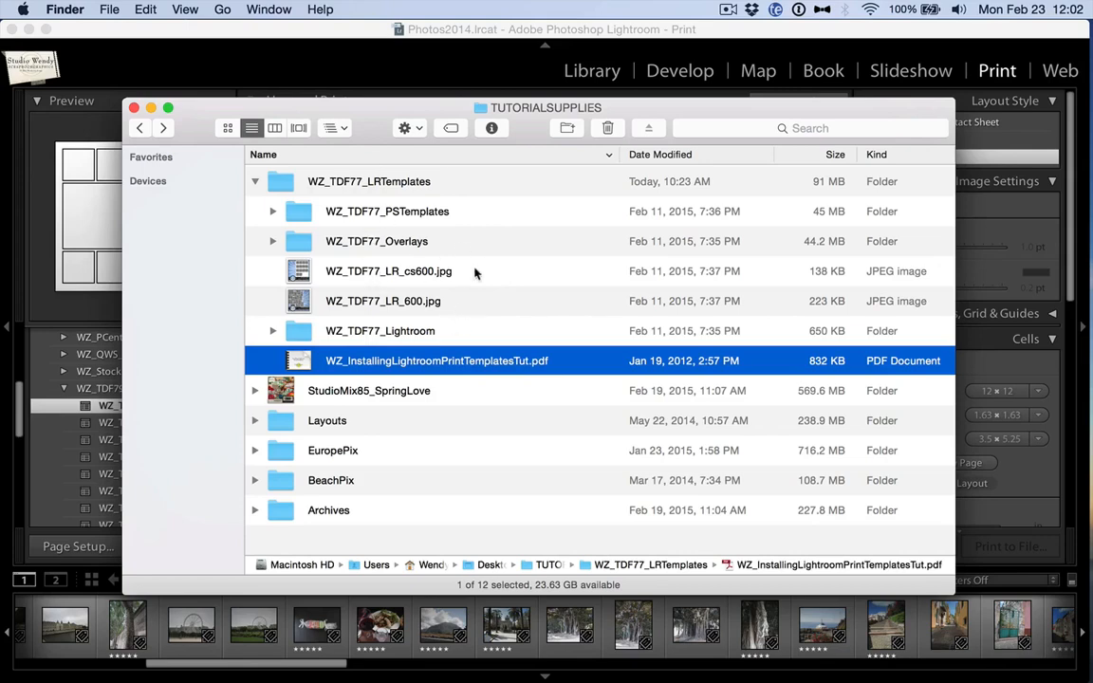
- Switch to Lightroom and go from the Library module to the Print module
left_click(347, 74)
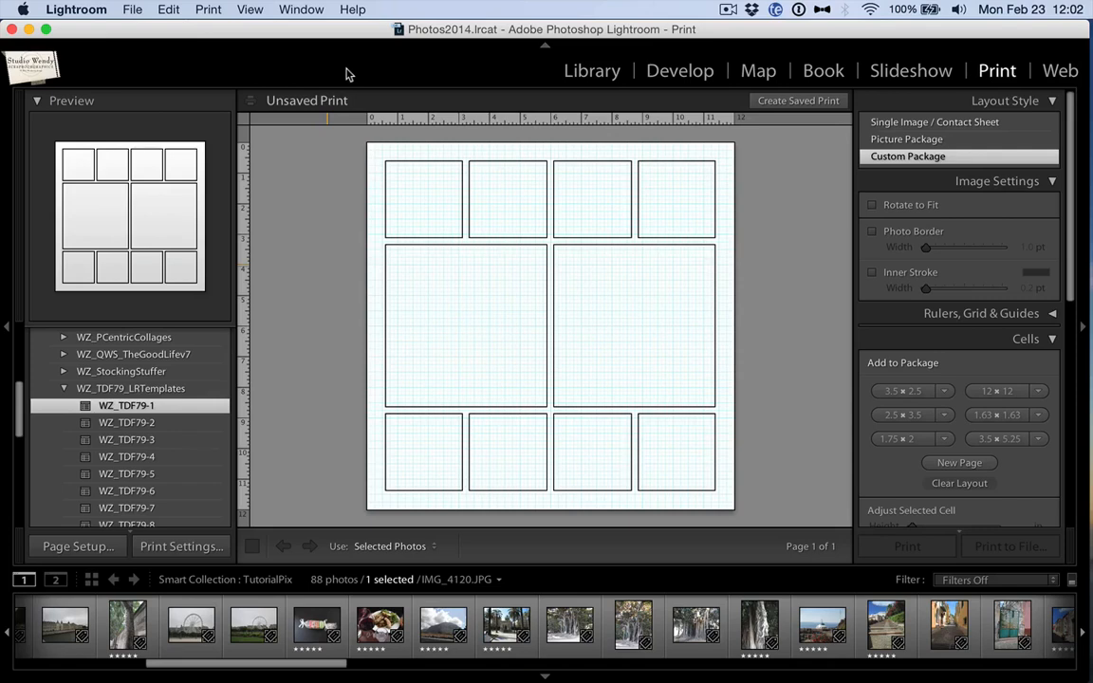
left_click(591, 72)
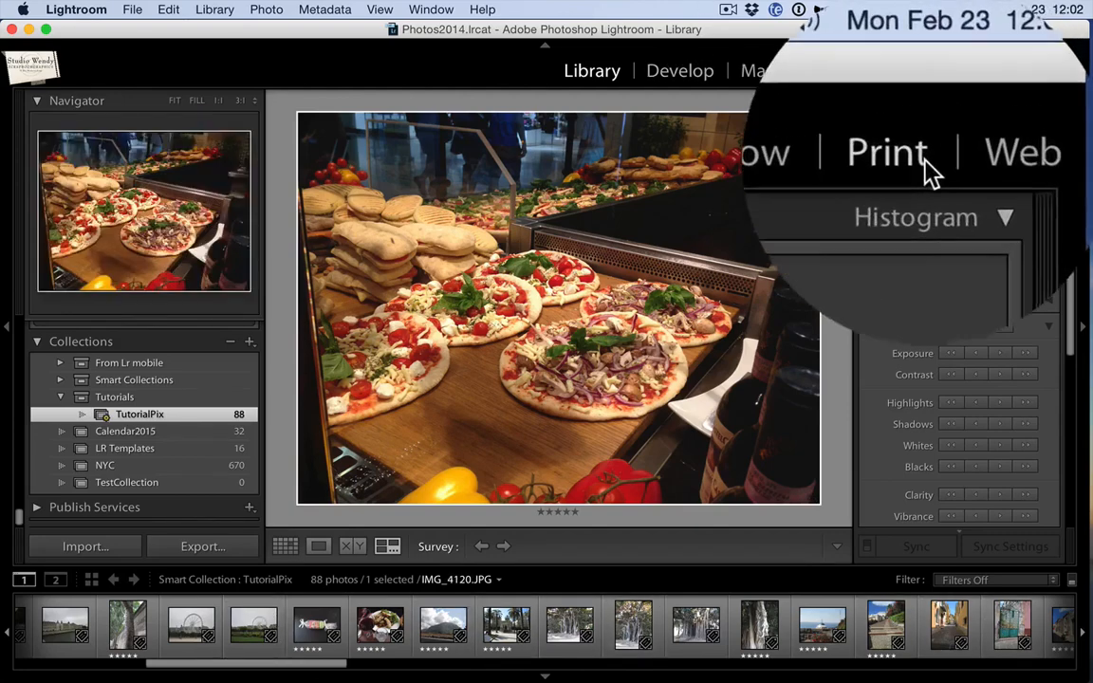
left_click(997, 71)
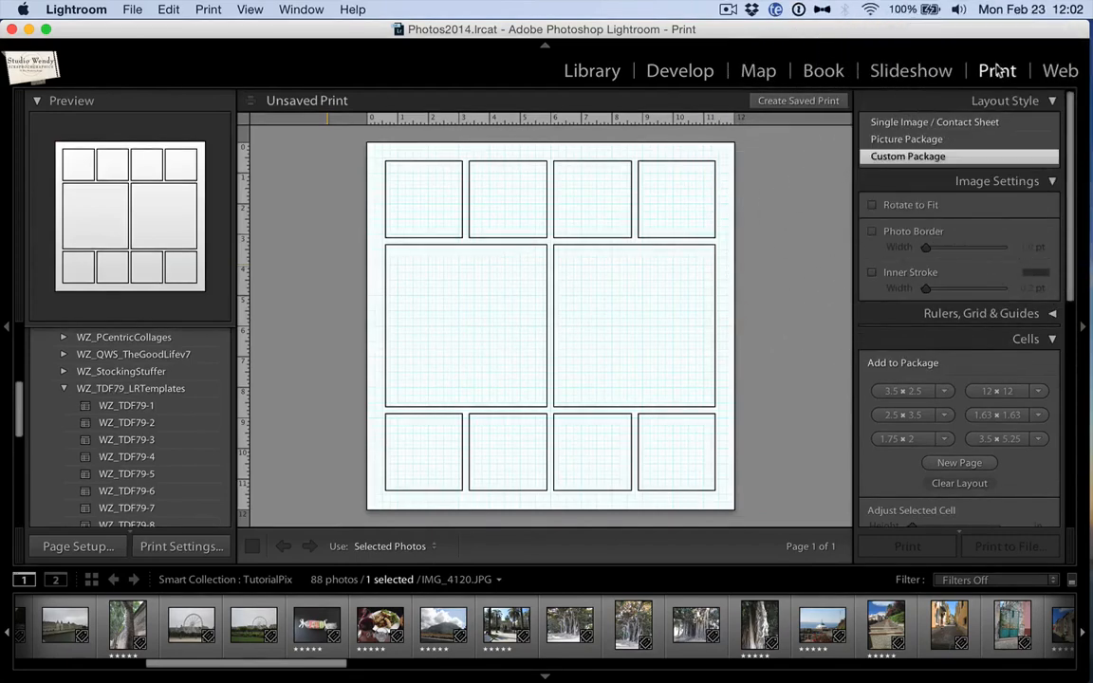
- Look through the print template collections in the Template Browser, including the WZ_TDF79_LRTemplates folder
scroll(190, 418, "up", 10)
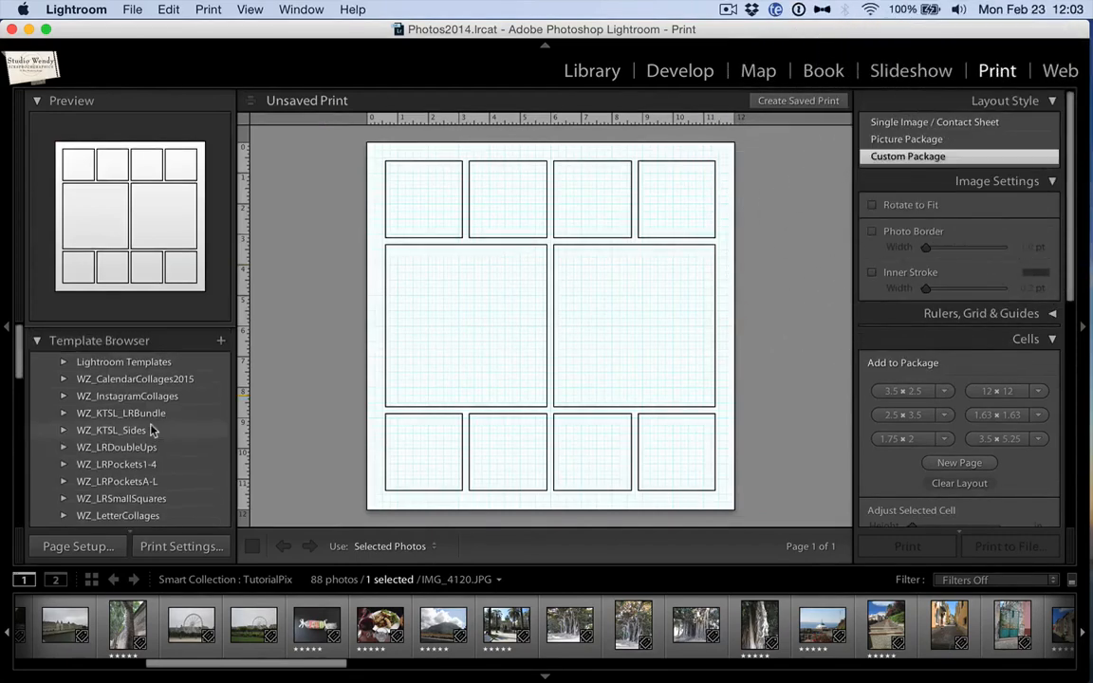
left_click(38, 335)
left_click(38, 335)
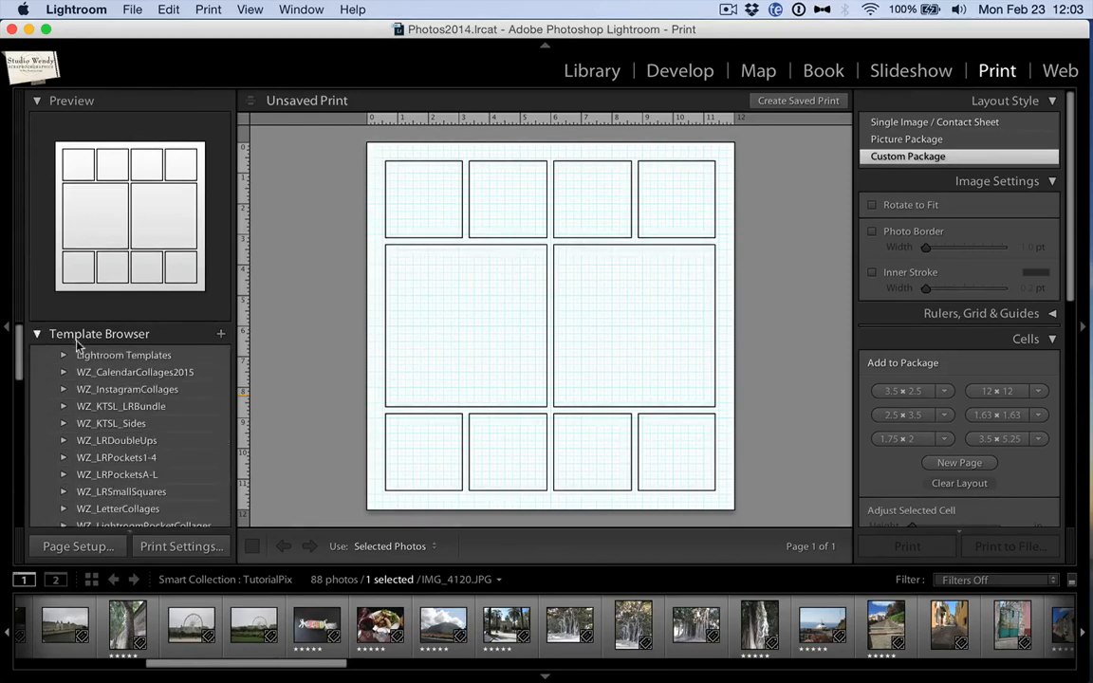
scroll(123, 375, "down", 4)
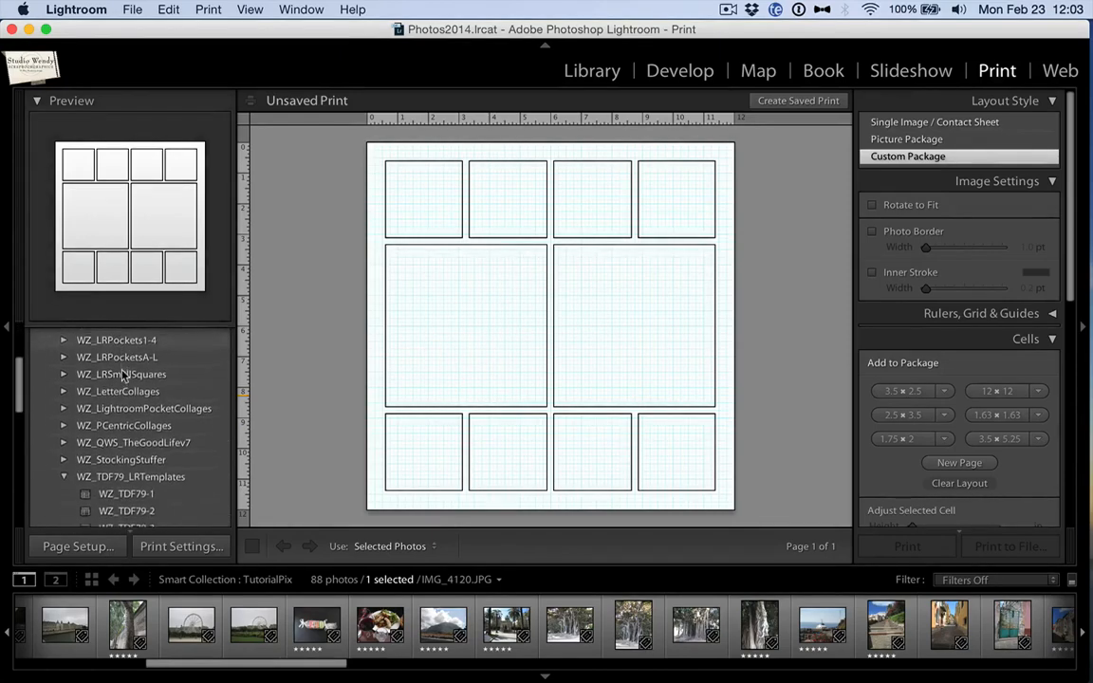
scroll(122, 377, "up", 4)
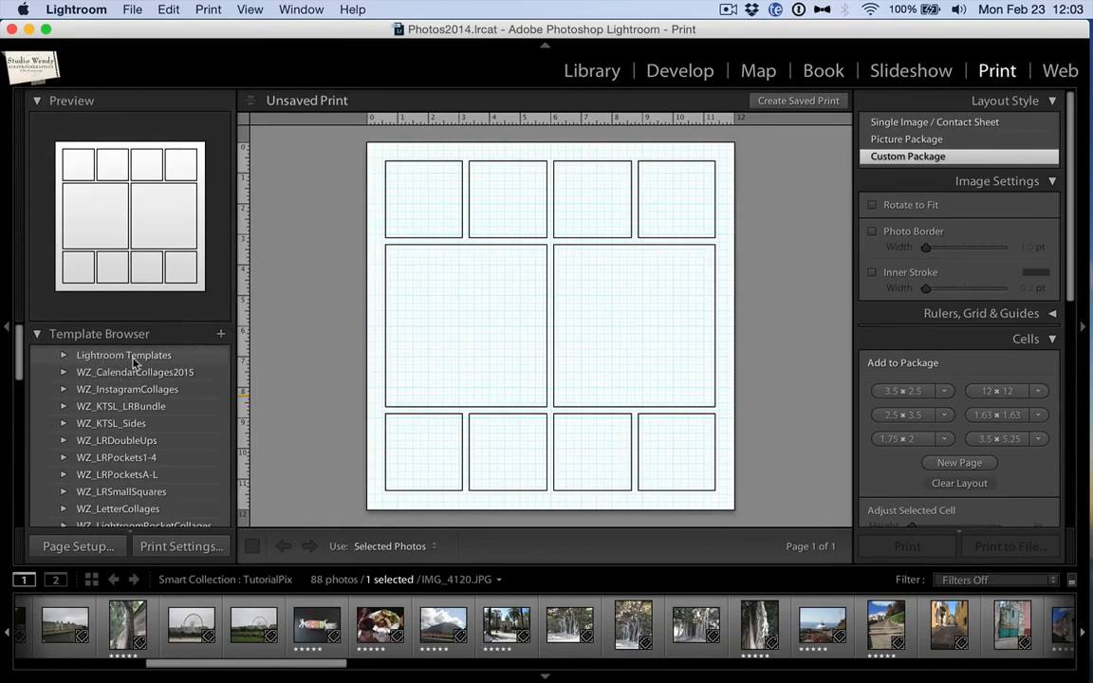
scroll(132, 361, "down", 5)
scroll(133, 360, "up", 5)
scroll(128, 418, "down", 10)
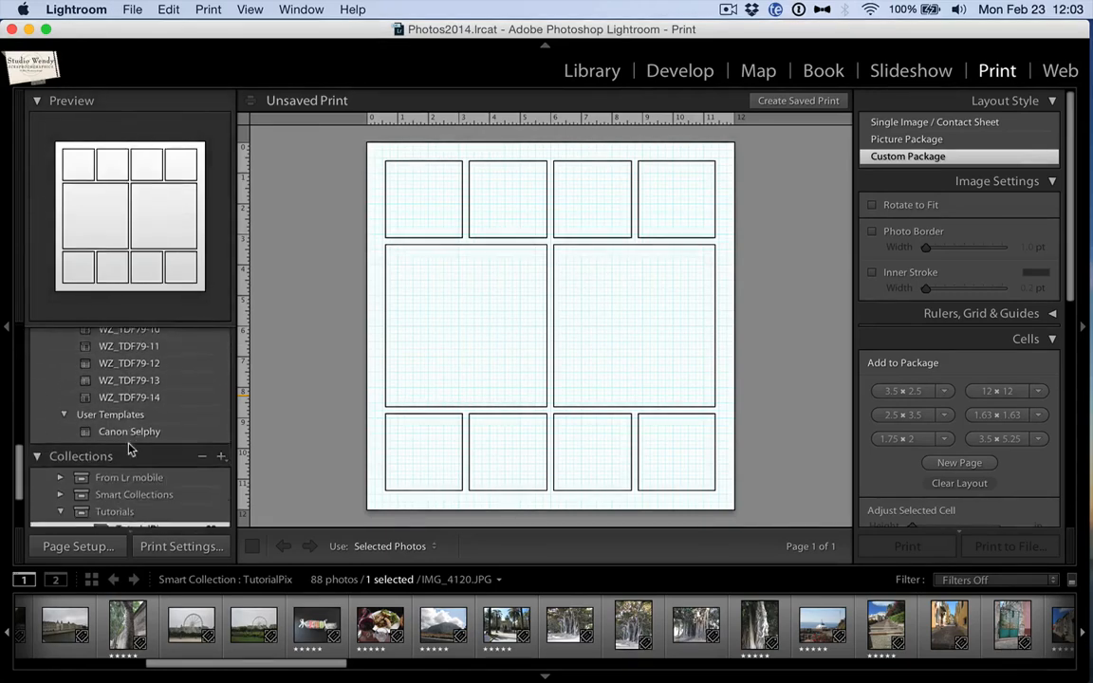
scroll(130, 450, "up", 2)
scroll(121, 451, "up", 8)
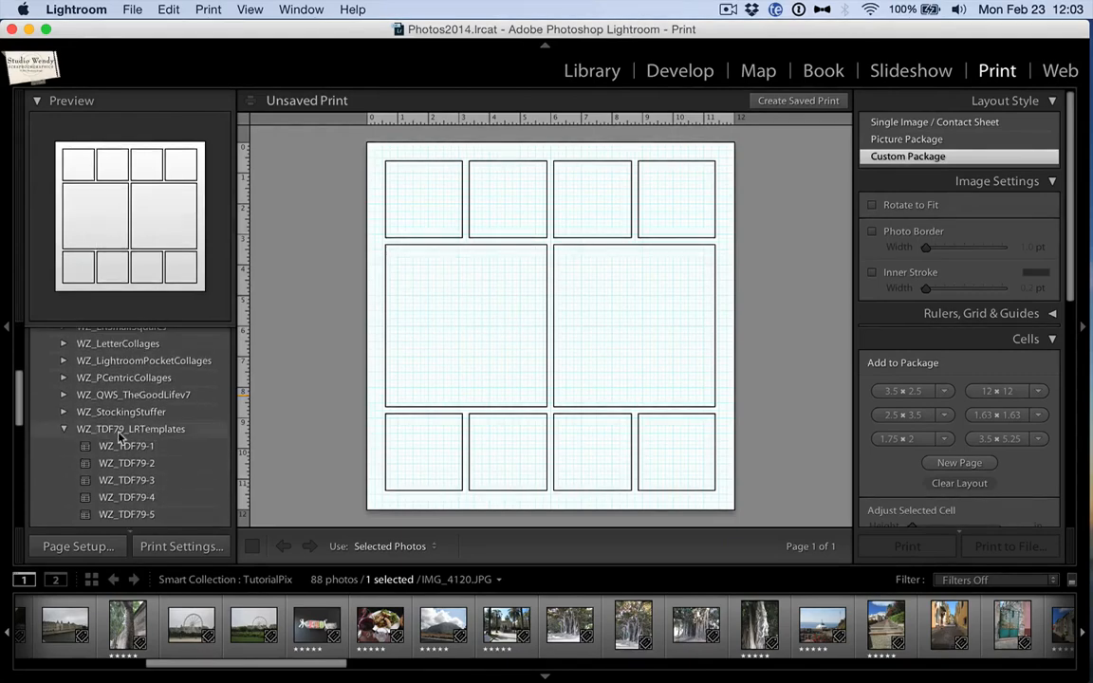
scroll(130, 379, "down", 3)
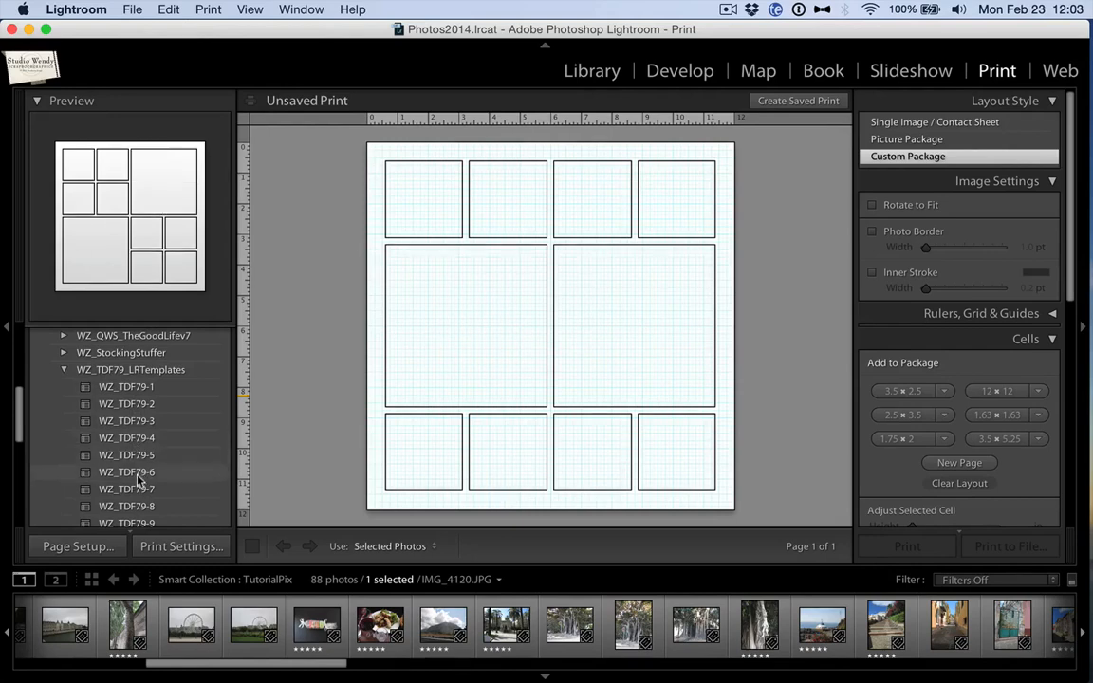
- Try the WZ_TDF79-3 and WZ_TDF79-5 page layouts, and apply the WZ_TDF79-1 template to the page
left_click(131, 388)
left_click(127, 420)
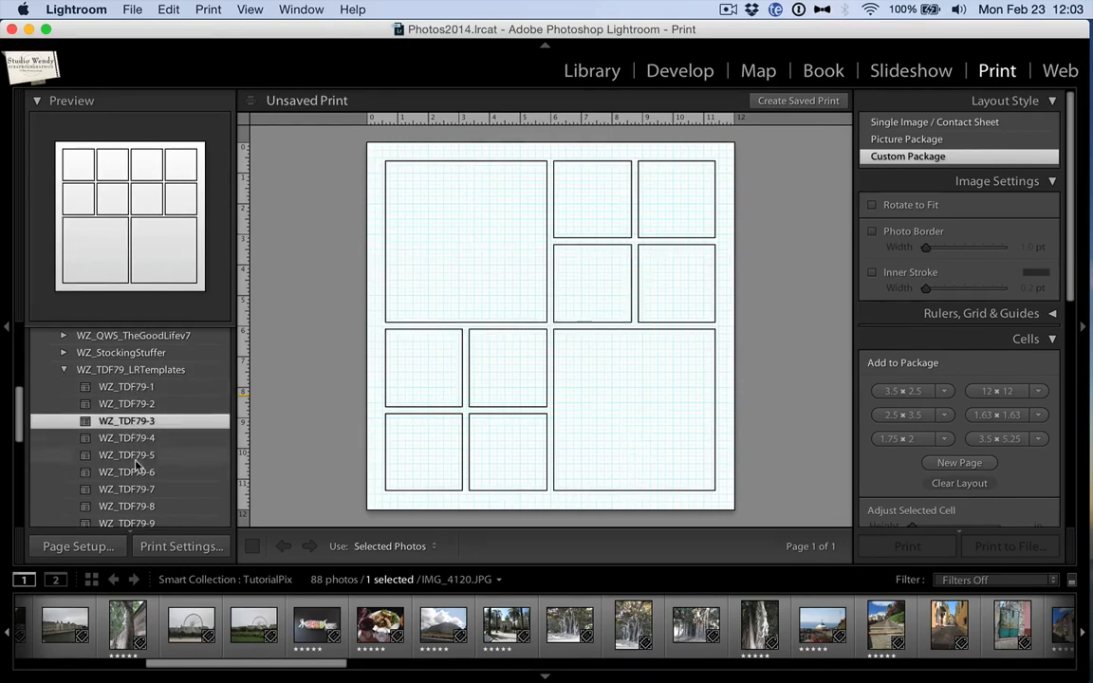
left_click(133, 455)
left_click(126, 387)
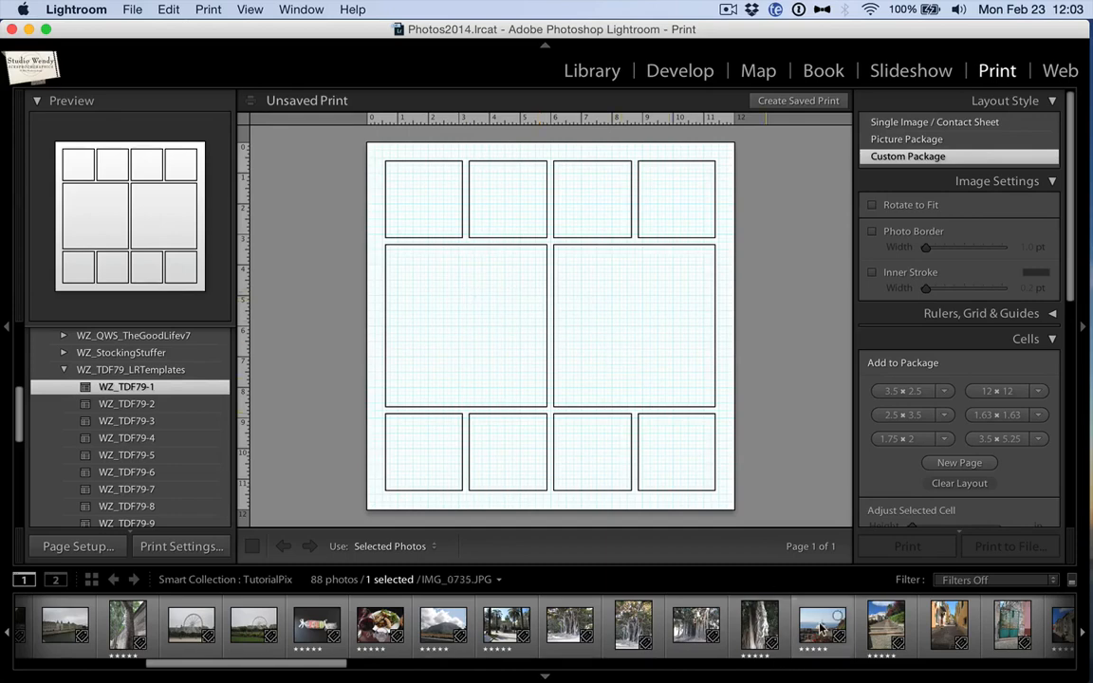
- Place the harbour photo in the left large cell and the stairway photo in the right one, shifting the stairway down to show the sky
left_click_drag(822, 626, 495, 349)
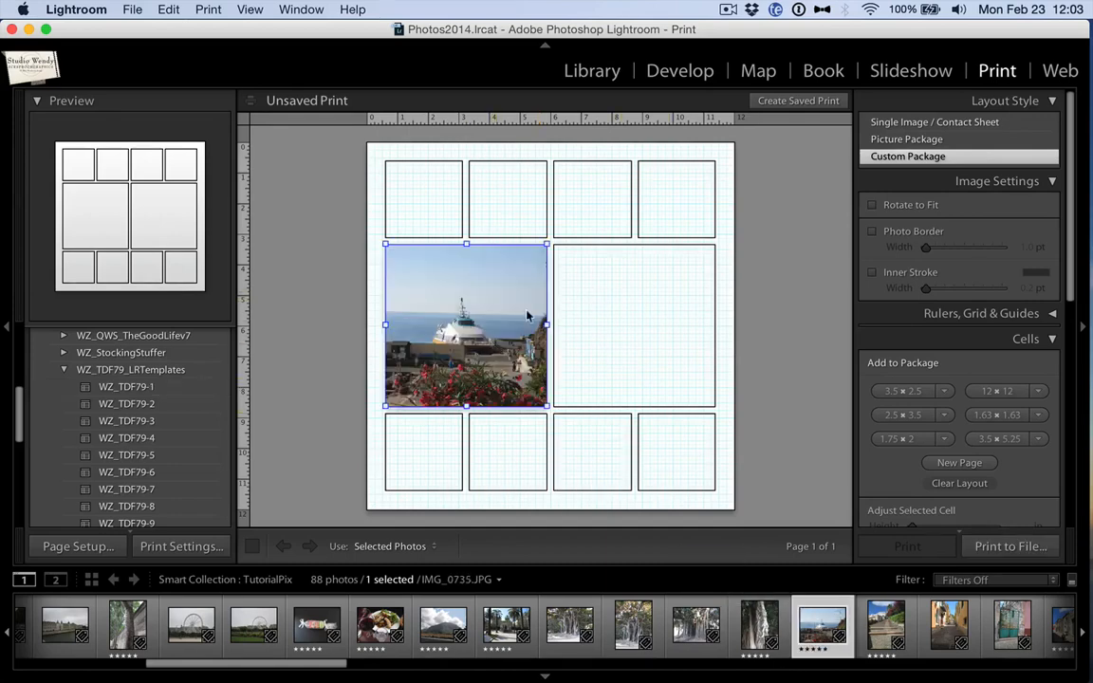
left_click_drag(886, 625, 649, 314)
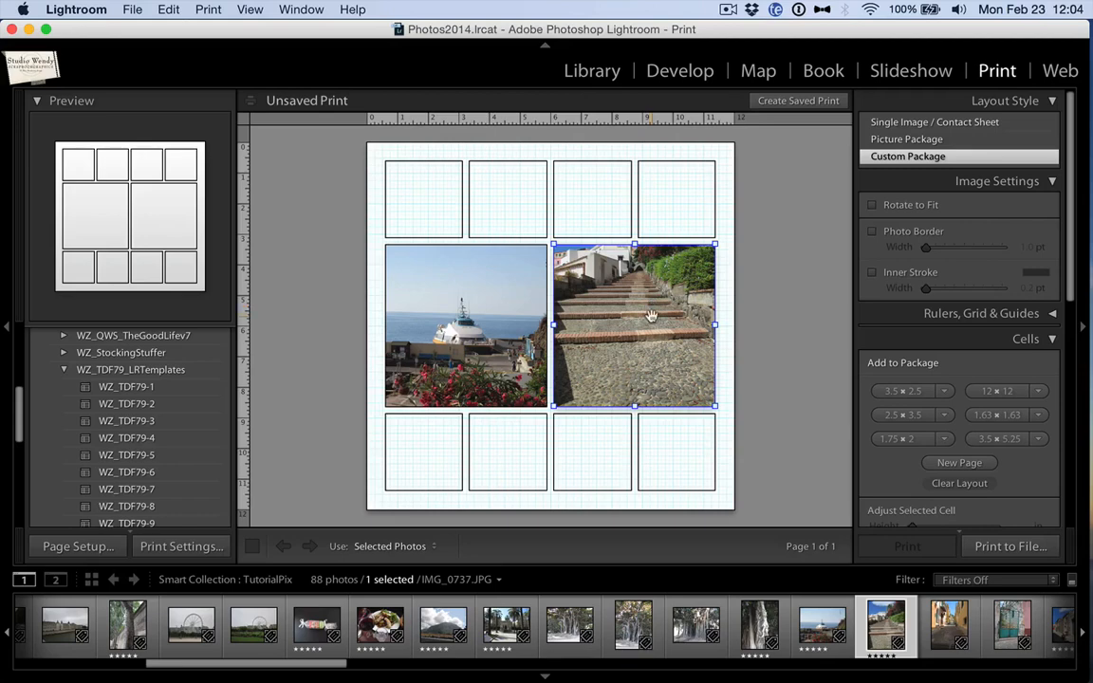
left_click_drag(651, 316, 654, 414)
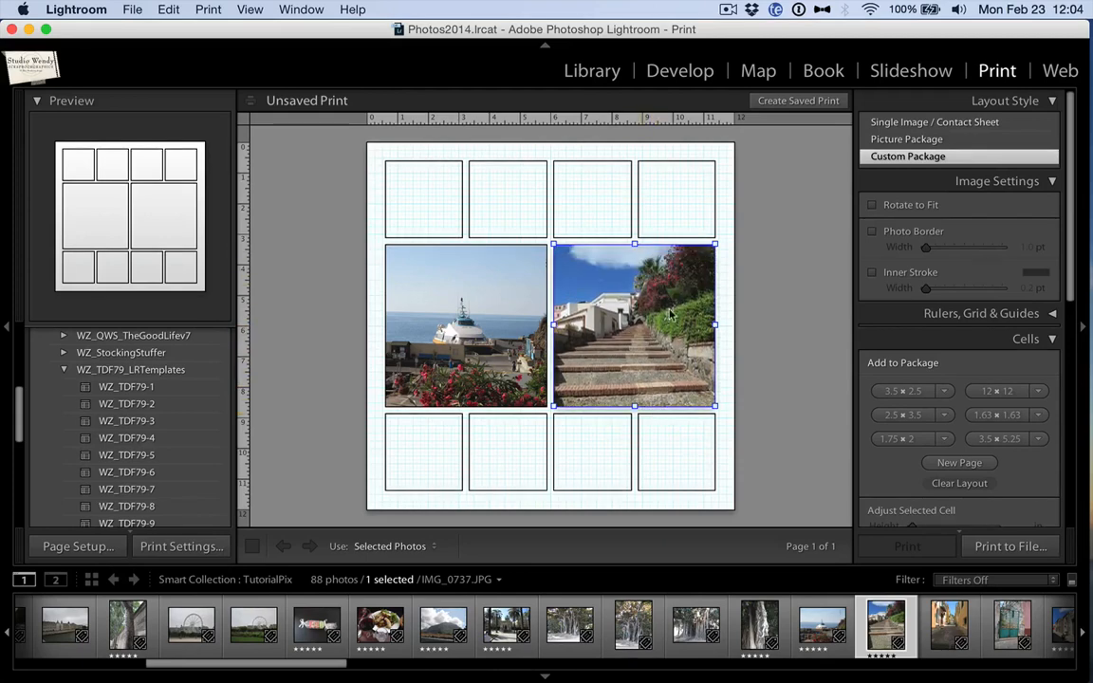
- Shift the harbour photo sideways inside its large cell to show the hillside, and readjust the stairway photo within its cell
left_click(403, 313)
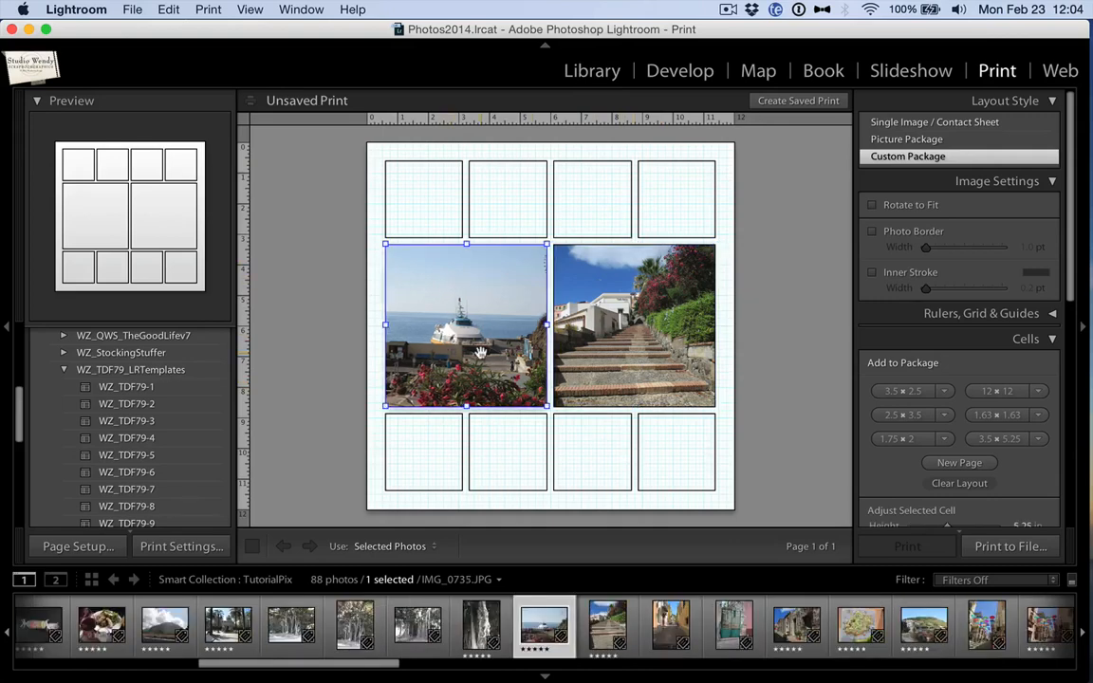
left_click_drag(478, 276, 366, 278)
left_click(607, 297)
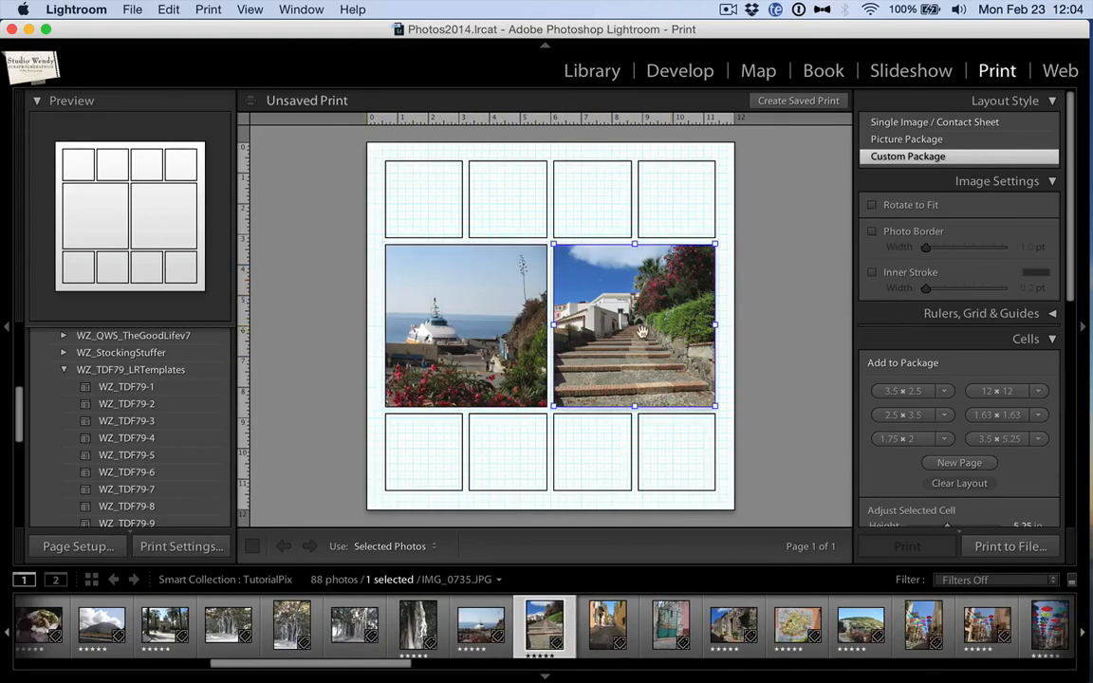
left_click_drag(579, 300, 639, 396)
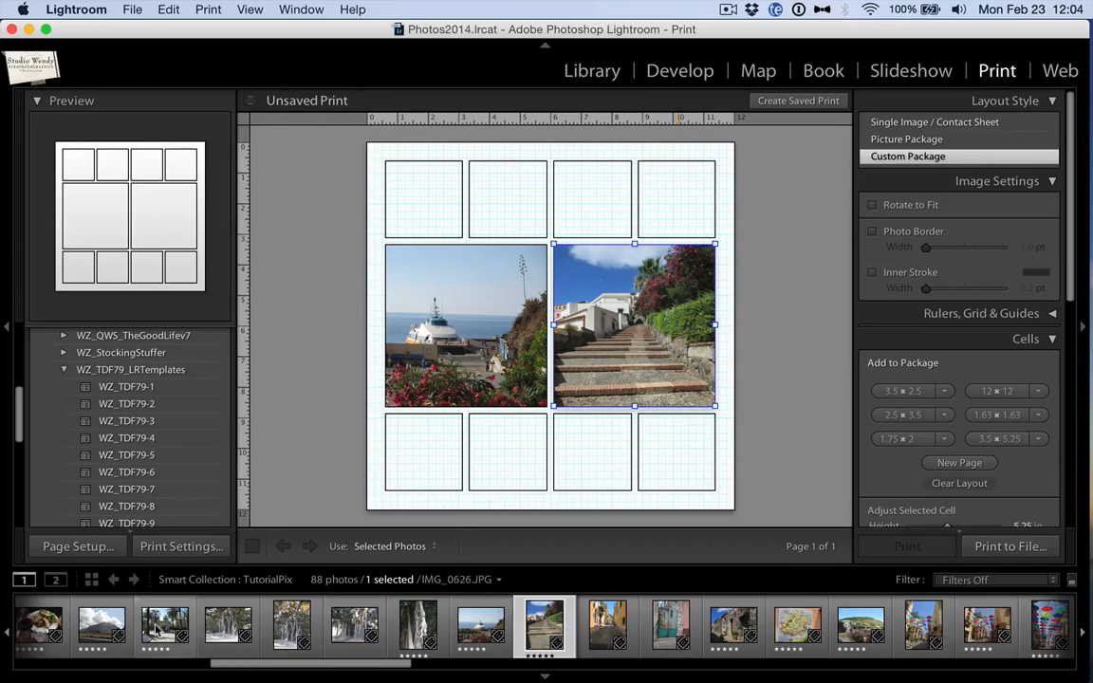
- Replace the harbour photo in the left large cell with the palm plaza photo IMG_0626.JPG and reposition it inside the cell
left_click_drag(156, 628, 436, 346)
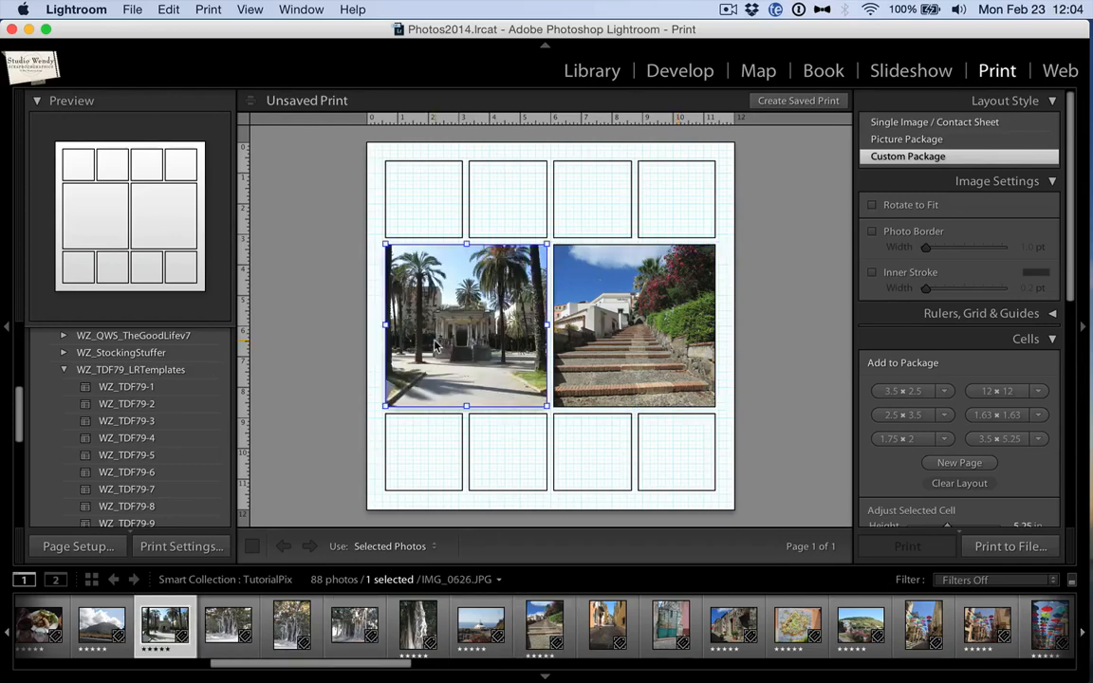
left_click_drag(420, 296, 573, 332)
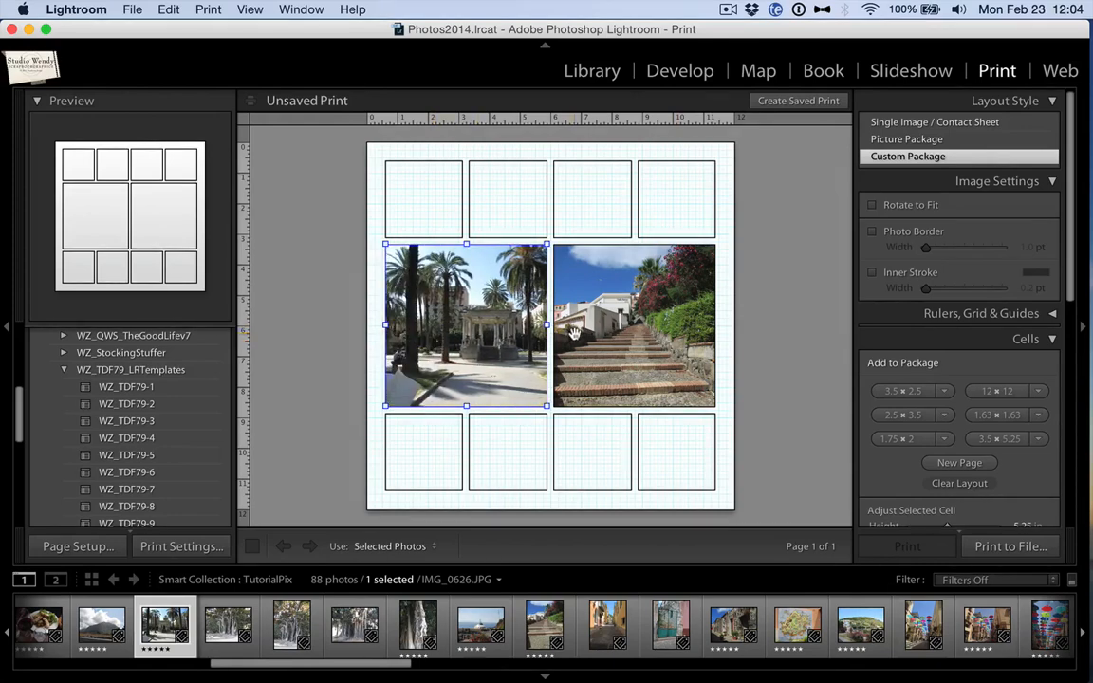
left_click_drag(512, 299, 467, 296)
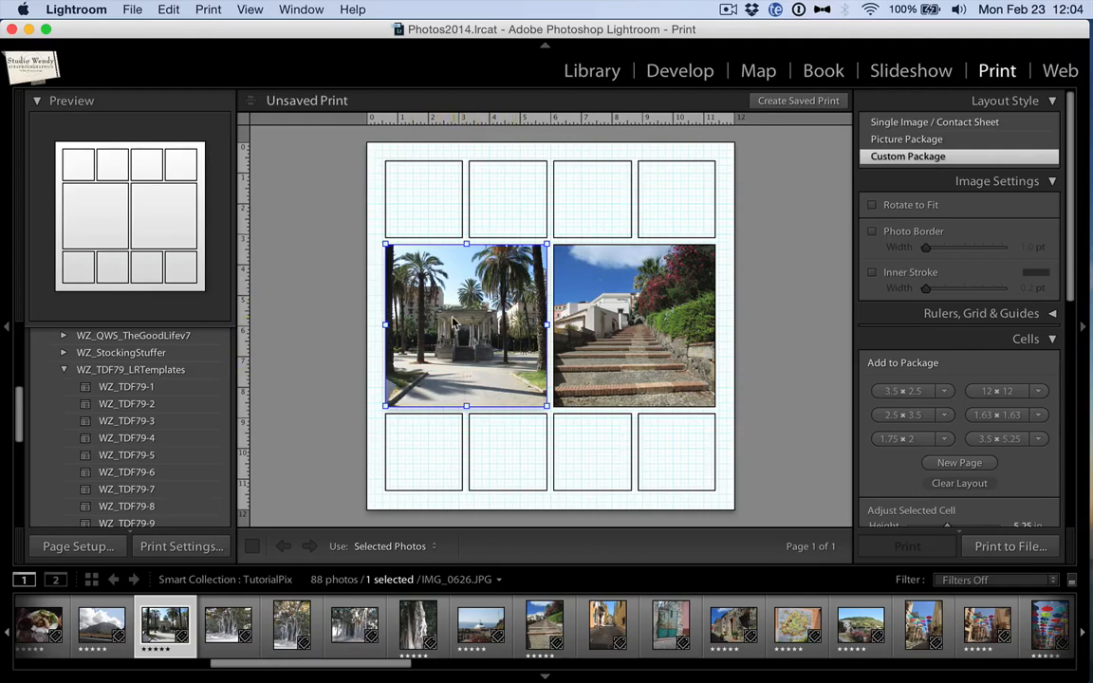
left_click_drag(462, 305, 453, 323)
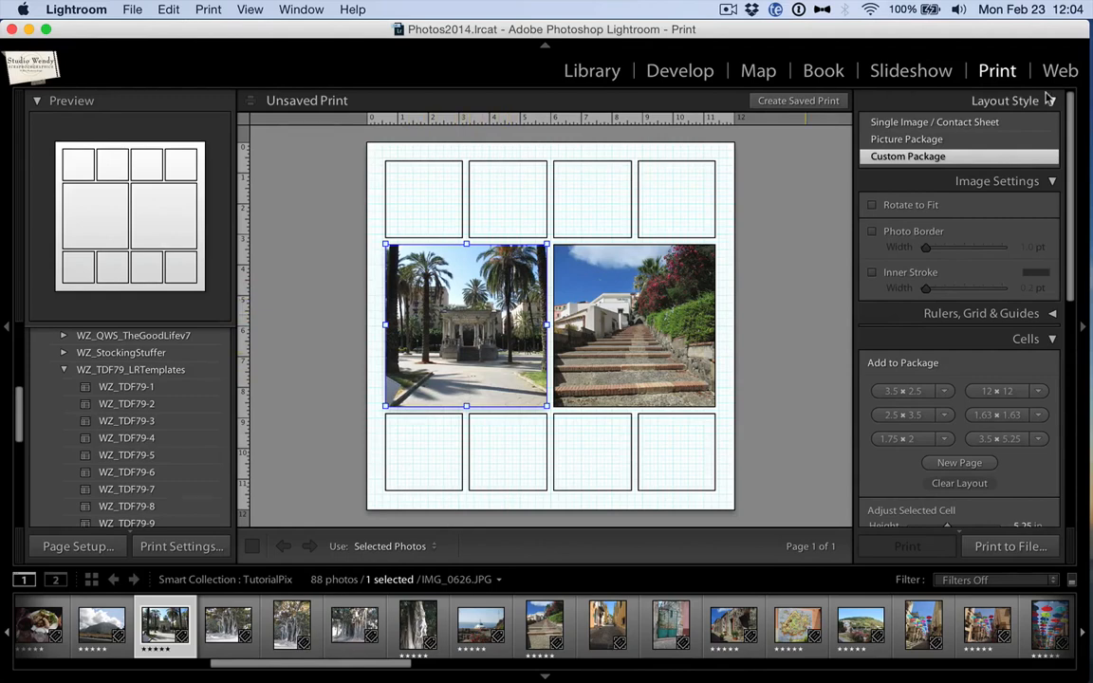
- Open IMG_0626.JPG in the Develop module and crop it more tightly around the central pavilion
left_click(675, 75)
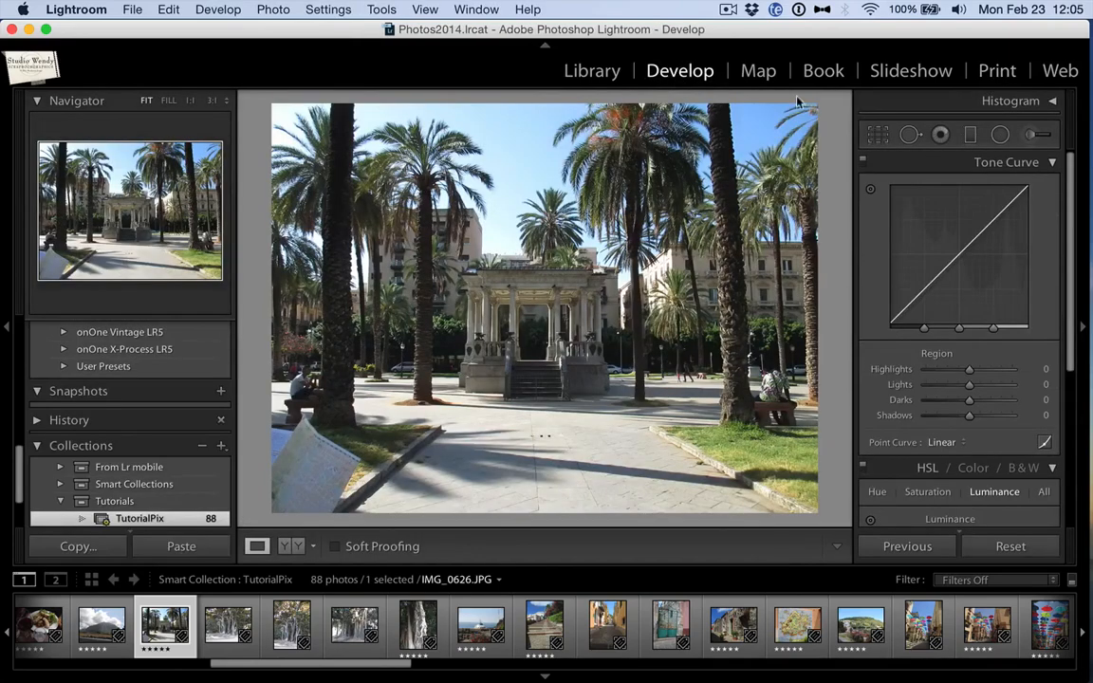
left_click(882, 137)
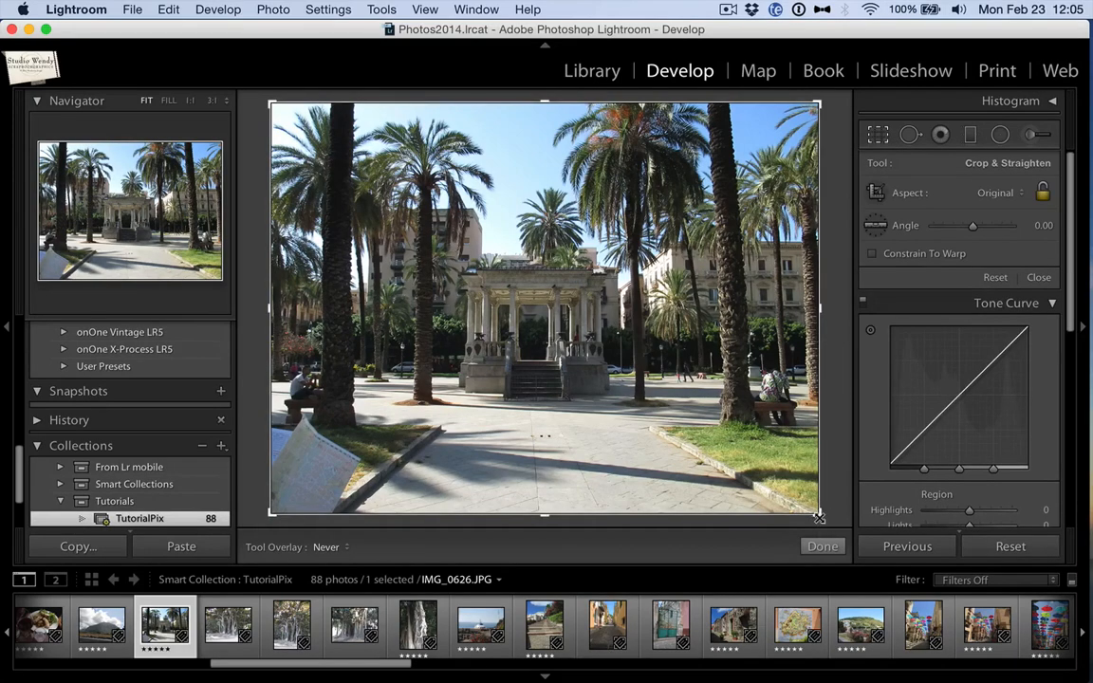
left_click_drag(818, 516, 806, 476)
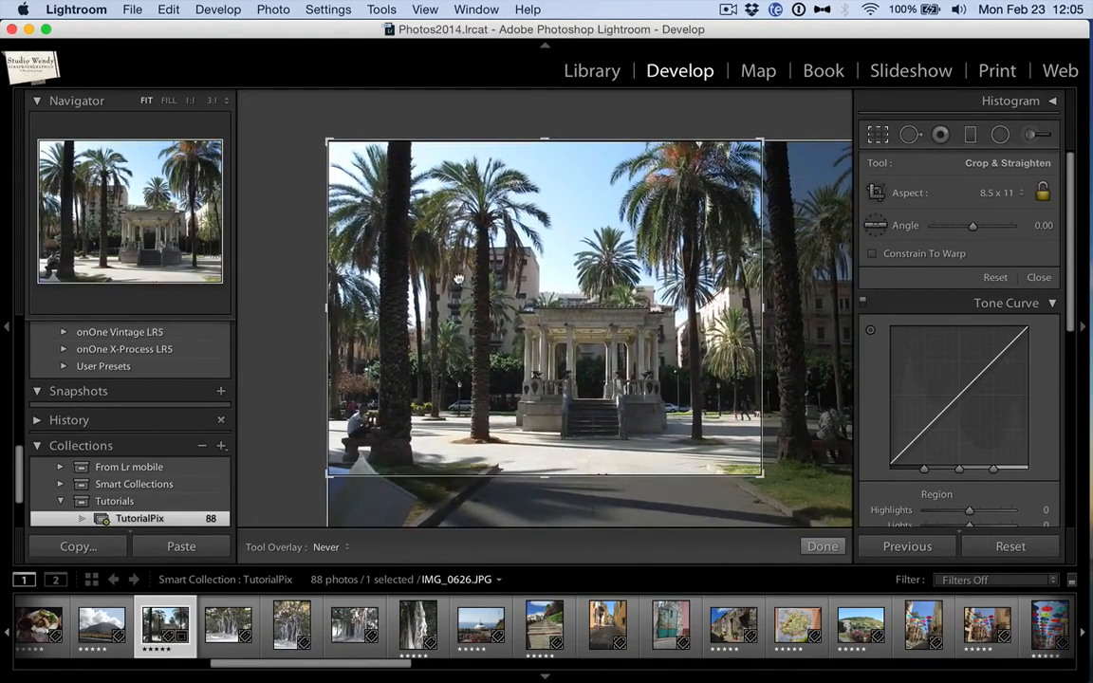
mouse_move(414, 249)
left_mouse_down()
mouse_move(384, 241)
mouse_move(413, 245)
left_mouse_up()
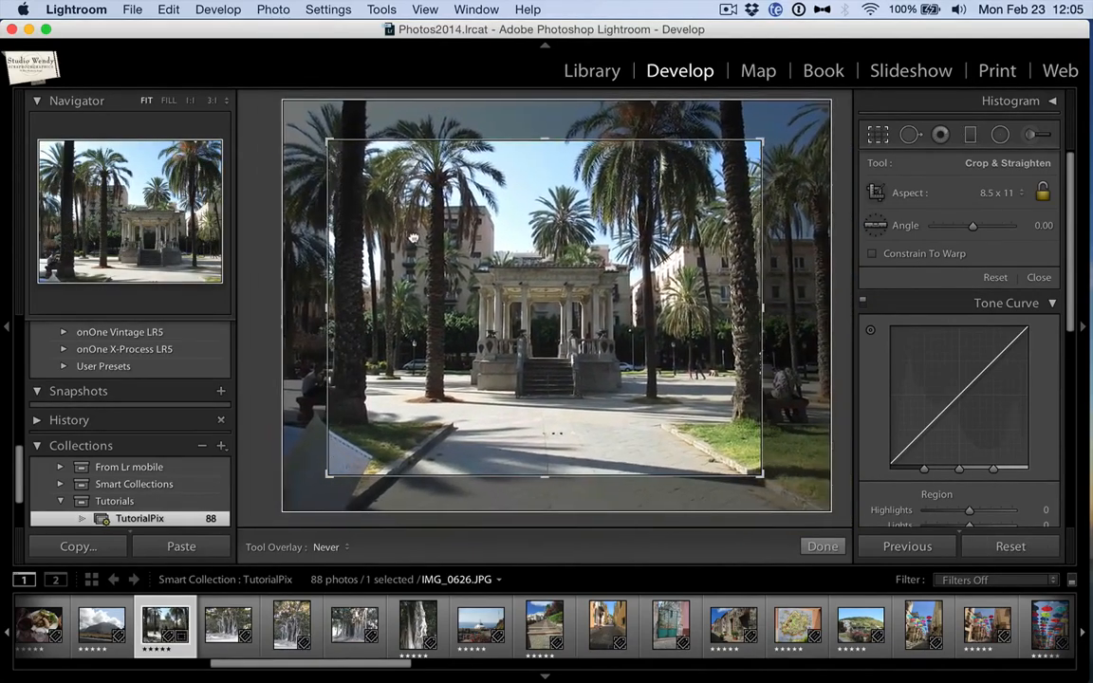
left_click_drag(767, 139, 701, 178)
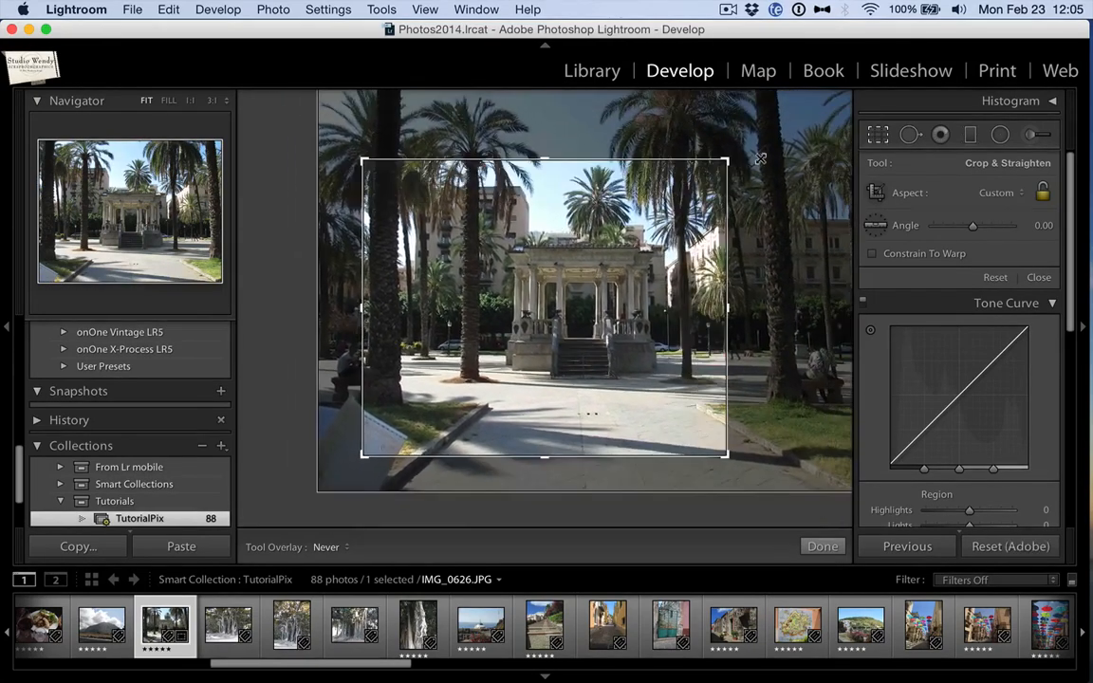
left_click_drag(554, 286, 519, 286)
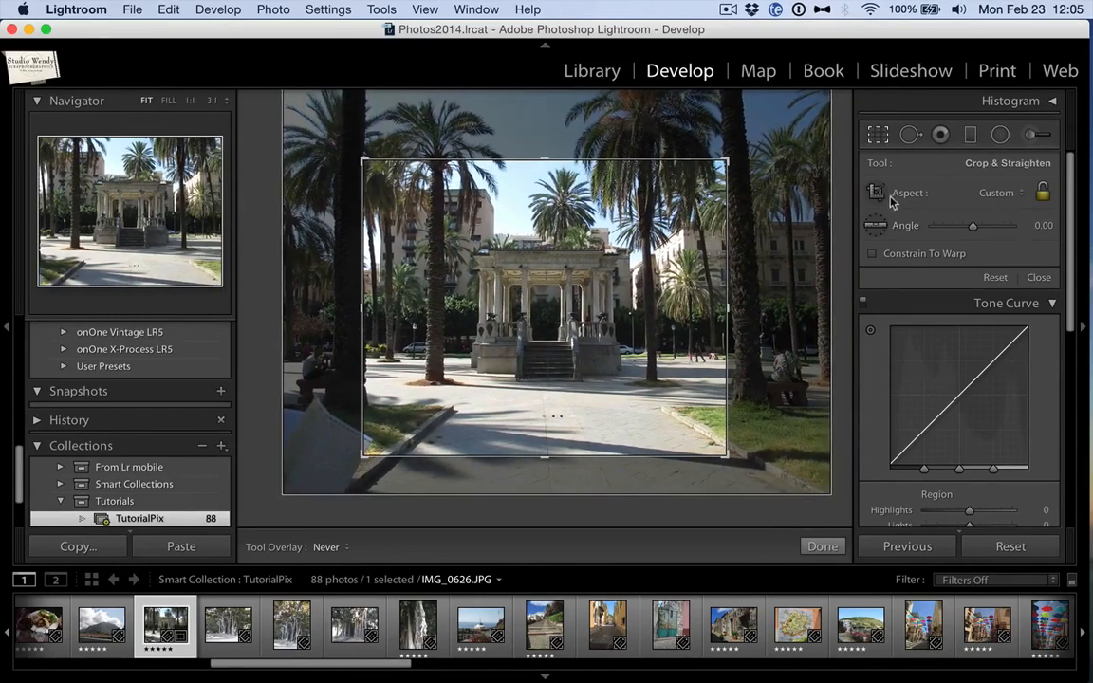
- Apply the slightly shifted crop to IMG_0626.JPG and reposition the photo in the left large cell of the Print layout
left_click(998, 194)
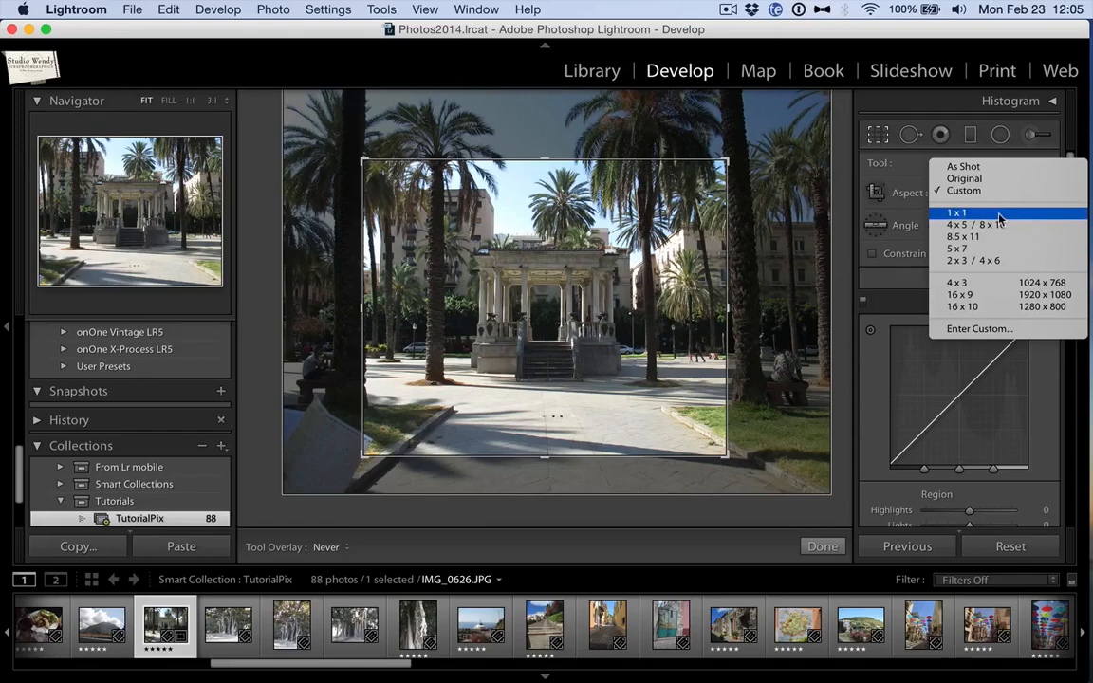
left_click(907, 175)
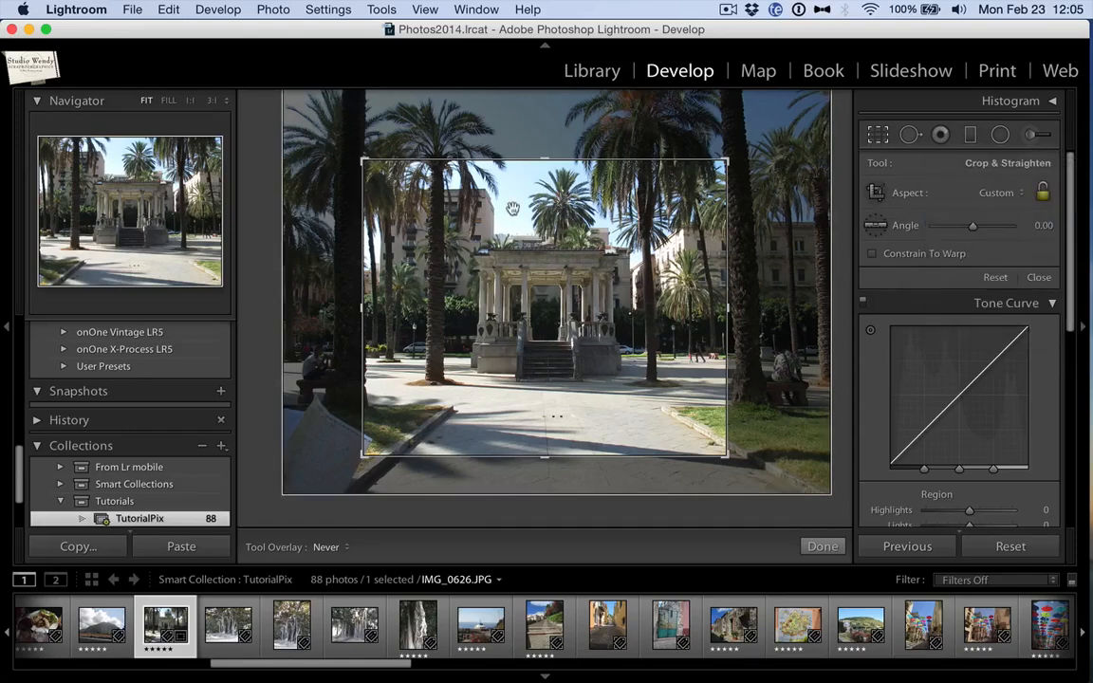
mouse_move(556, 228)
left_mouse_down()
mouse_move(545, 240)
mouse_move(555, 232)
left_mouse_up()
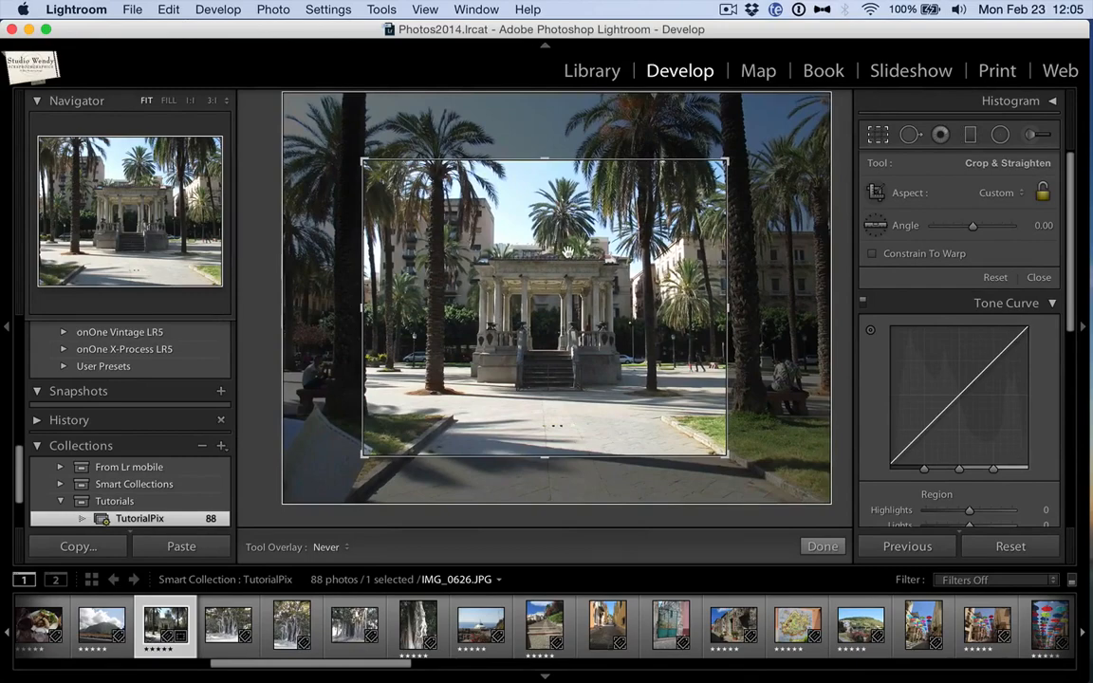
key("Return")
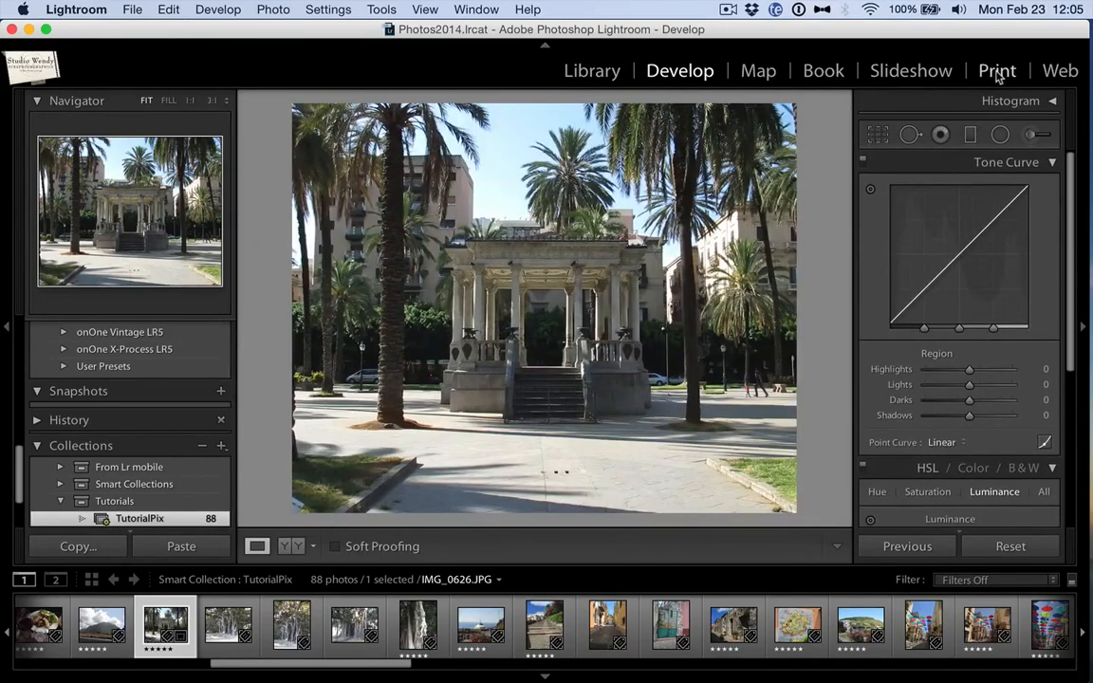
left_click(997, 72)
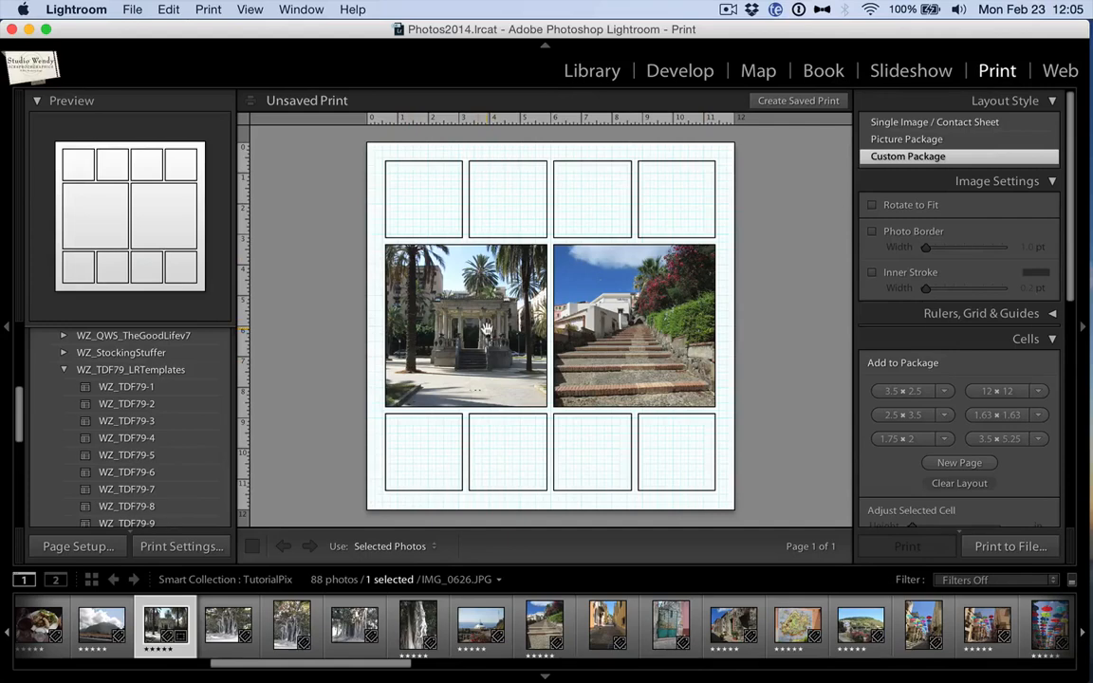
mouse_move(484, 329)
left_mouse_down()
mouse_move(464, 331)
mouse_move(513, 343)
mouse_move(451, 337)
mouse_move(493, 342)
mouse_move(455, 339)
mouse_move(481, 346)
left_mouse_up()
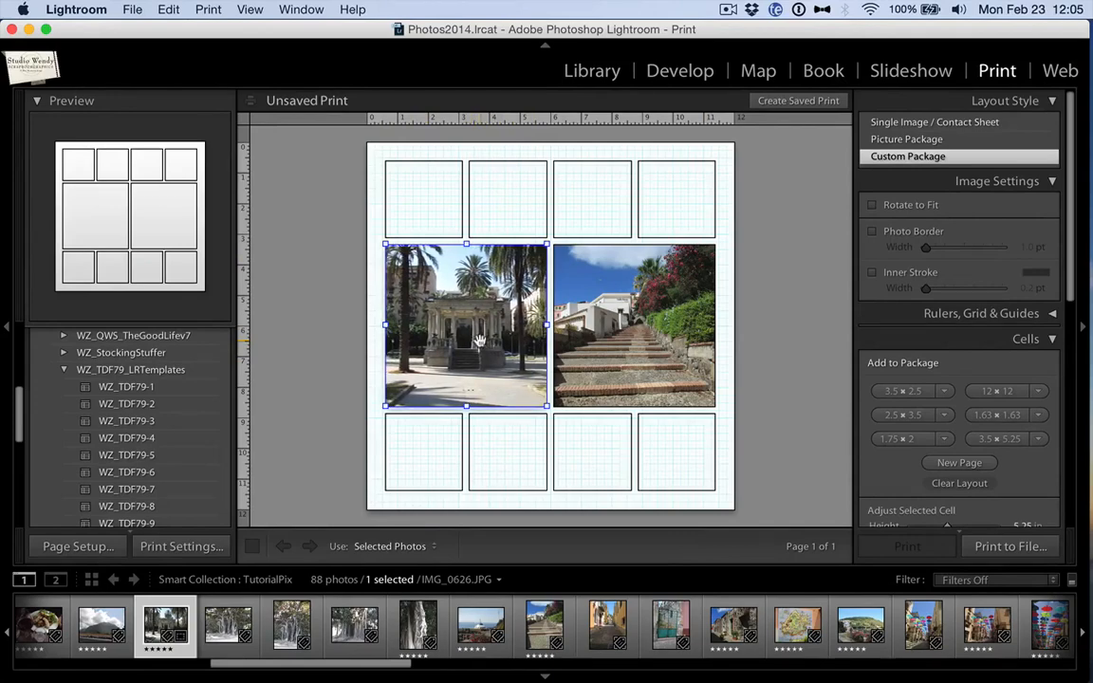
- Undo the photo move, the module change and the crop changes to restore the uncropped IMG_0626.JPG in Develop
key("super+z")
key("super+z")
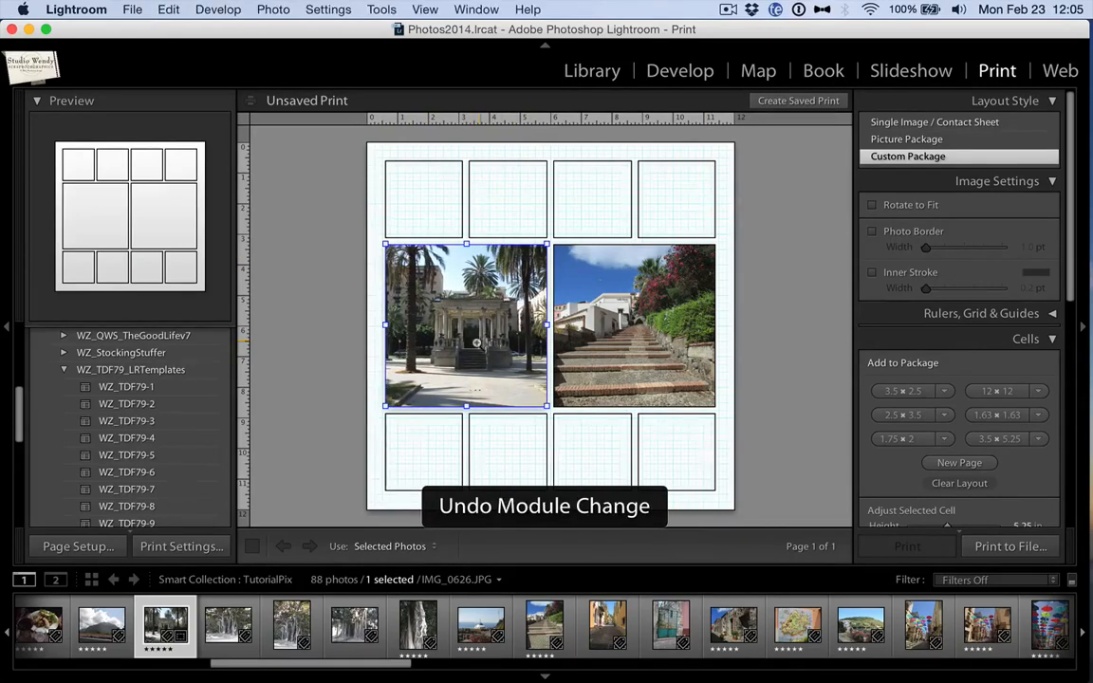
key("super+z")
key("super+z")
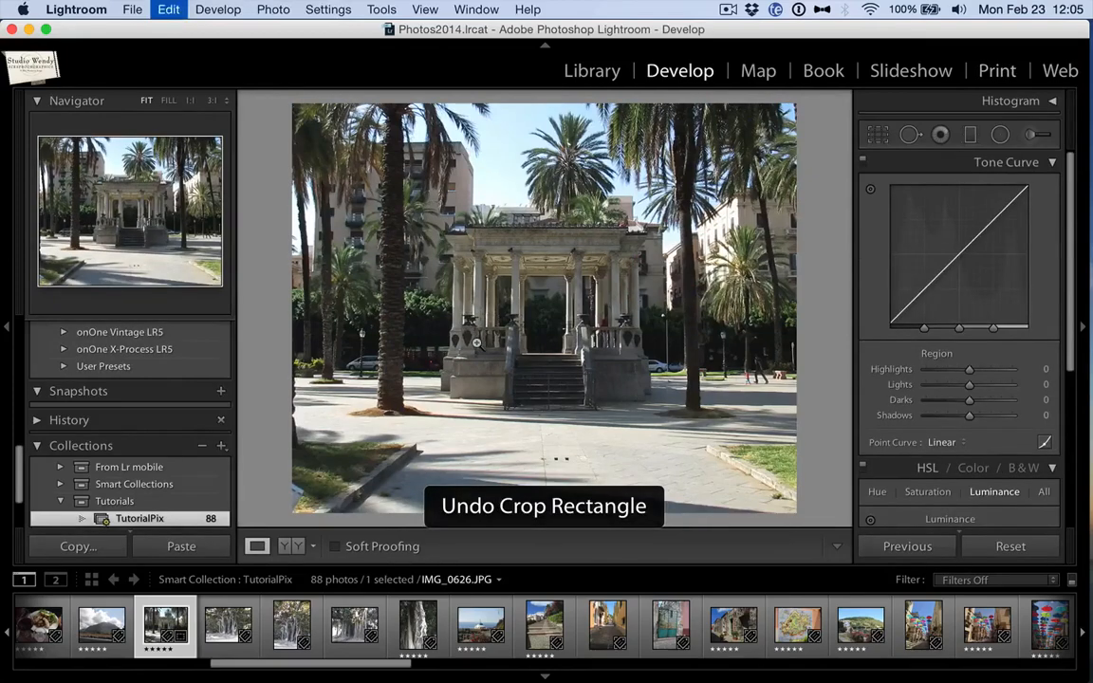
key("super+z")
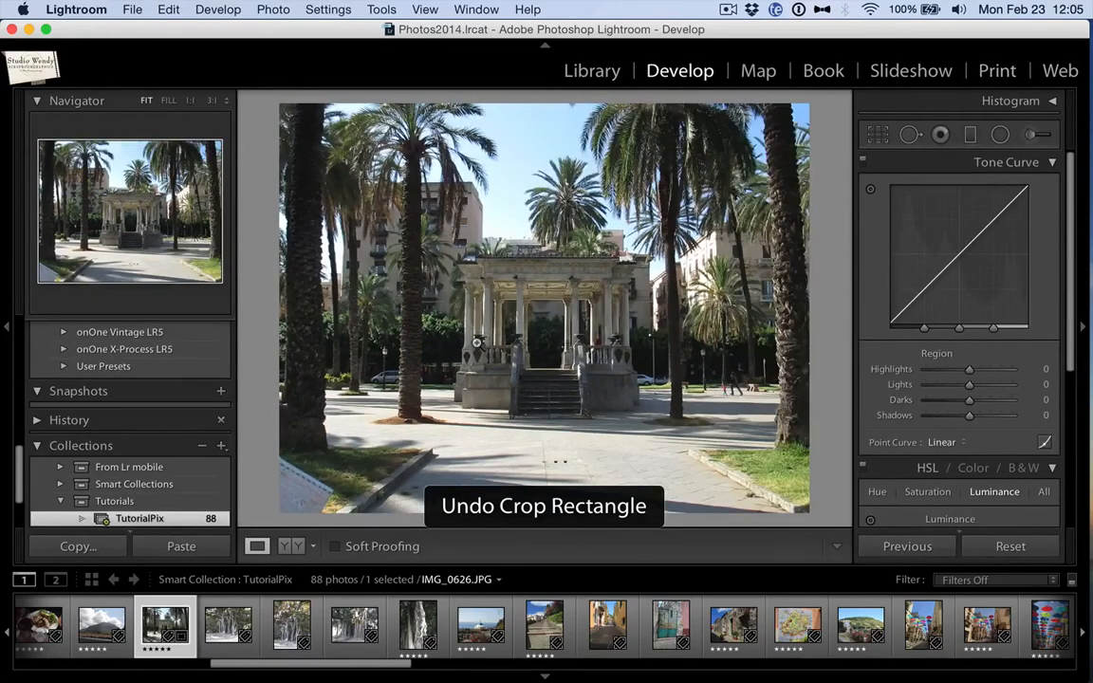
key("super+z")
key("super+z")
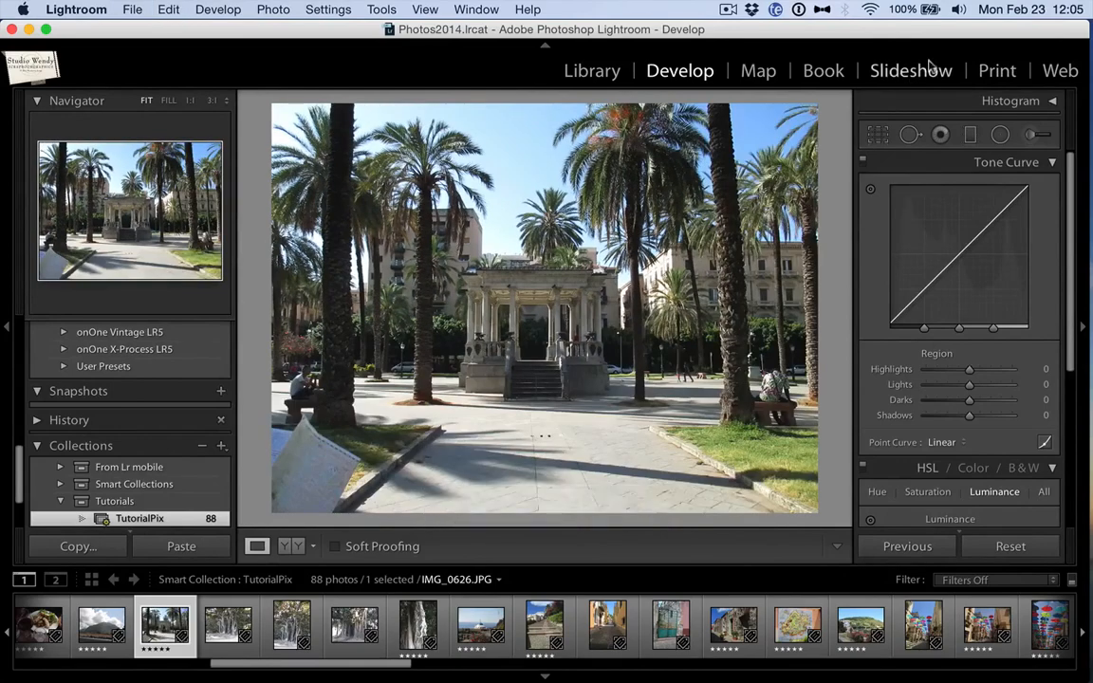
- Return to the Print module and replace the palm plaza photo in the left large cell with the harbour ship photo
left_click(999, 72)
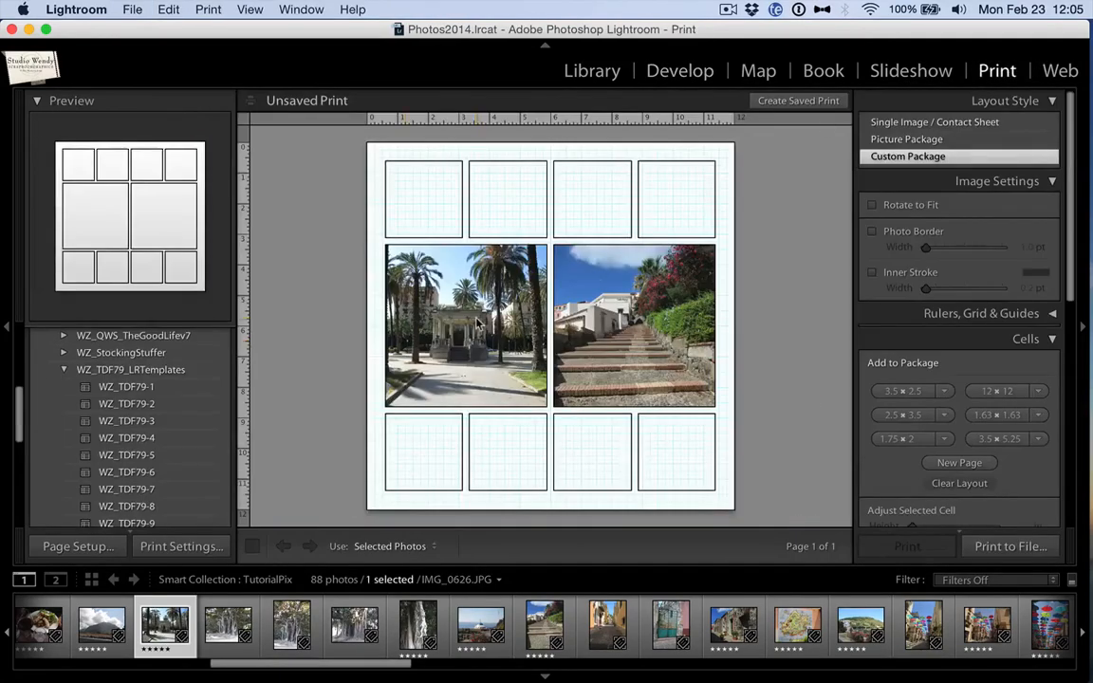
mouse_move(476, 319)
left_mouse_down()
mouse_move(459, 320)
mouse_move(479, 321)
left_mouse_up()
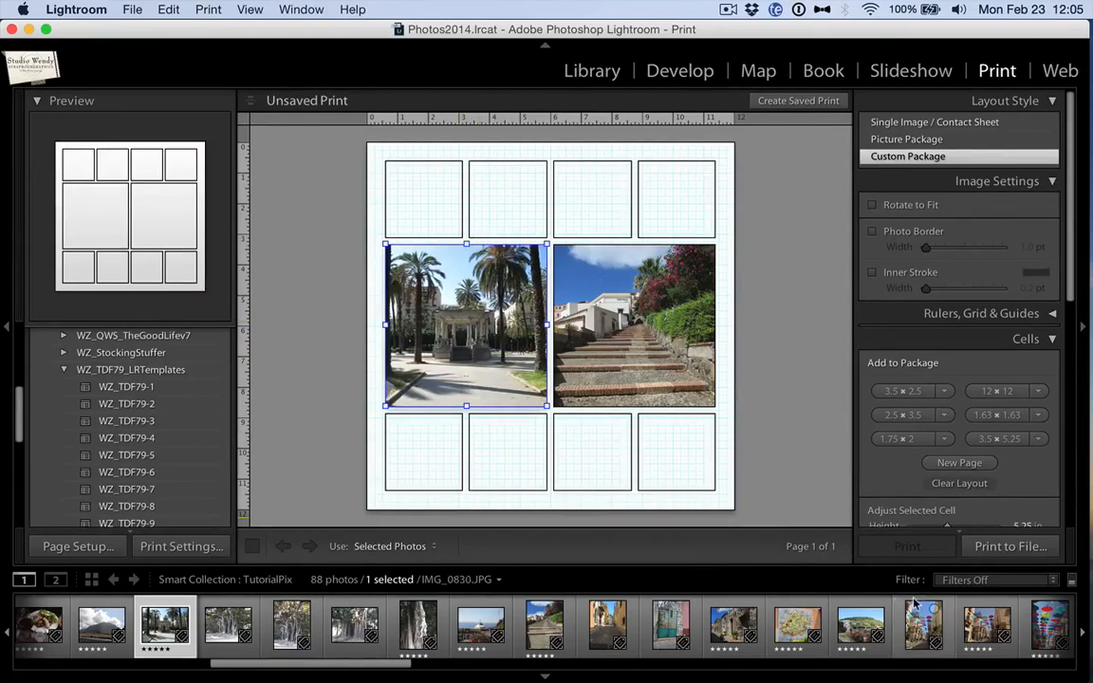
left_click_drag(861, 617, 633, 370)
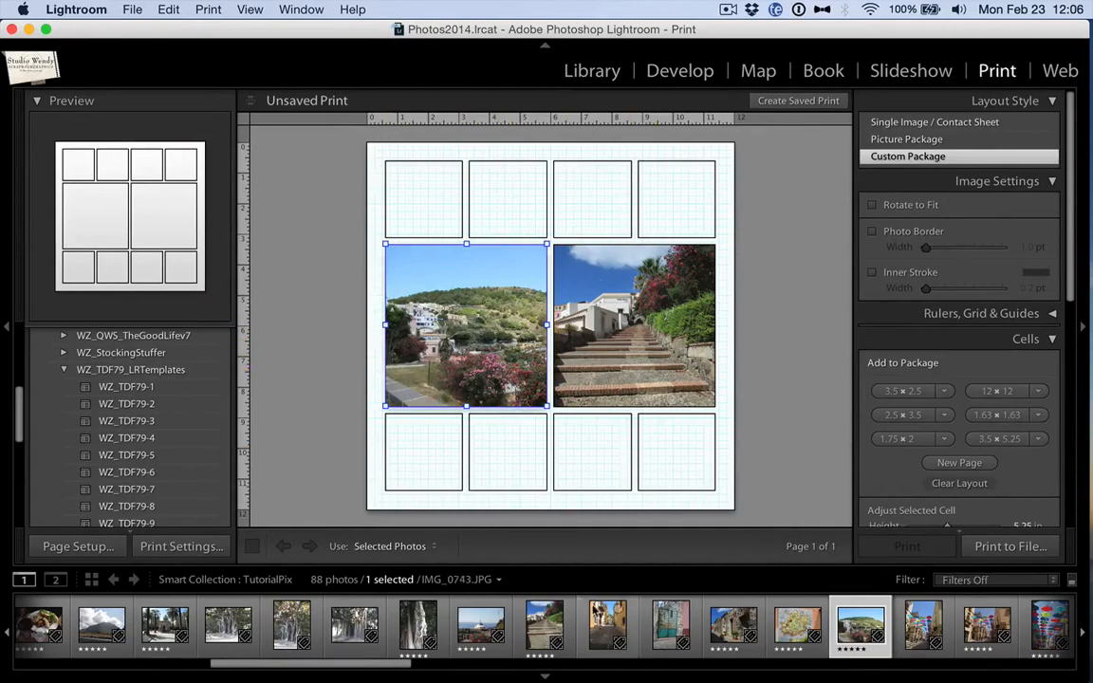
left_click_drag(477, 618, 408, 270)
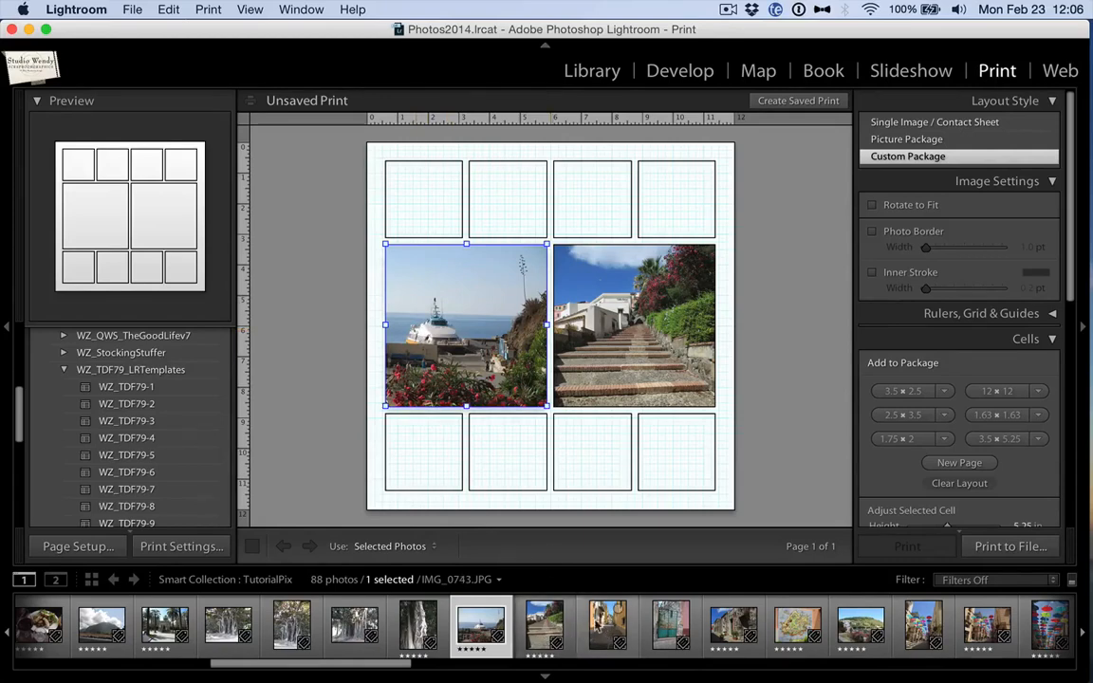
- Fill the bottom row from left to right with the yellow alley, teal gate, stone house and wall map photos
left_click_drag(607, 626, 423, 450)
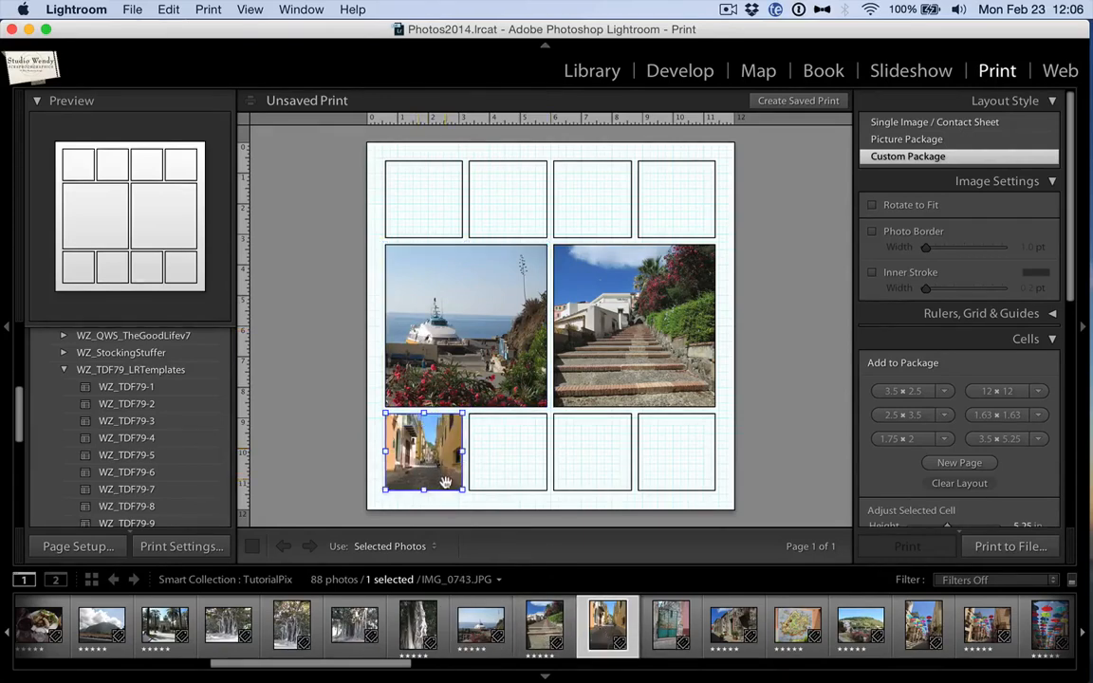
left_click_drag(669, 621, 518, 457)
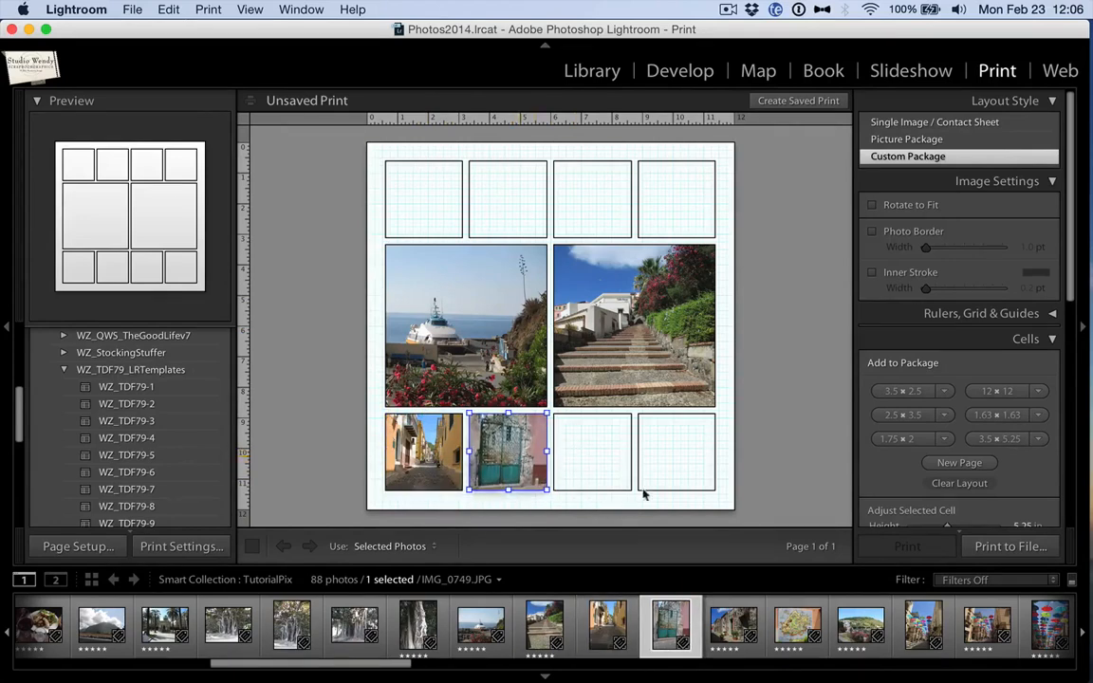
left_click_drag(733, 621, 624, 442)
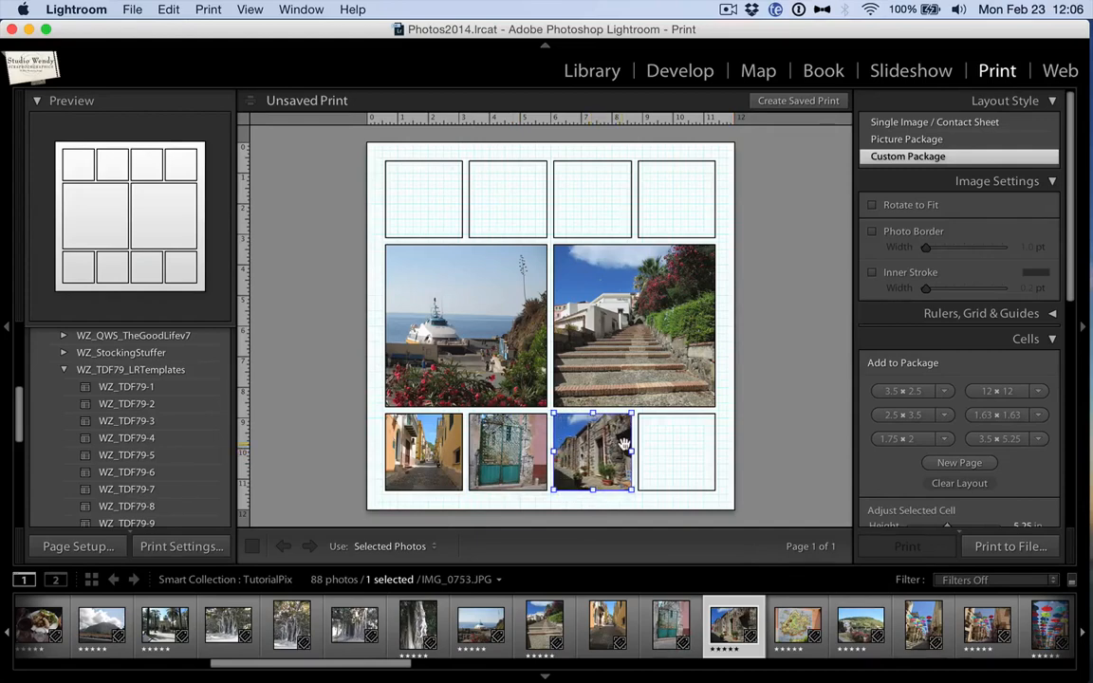
left_click_drag(797, 621, 675, 452)
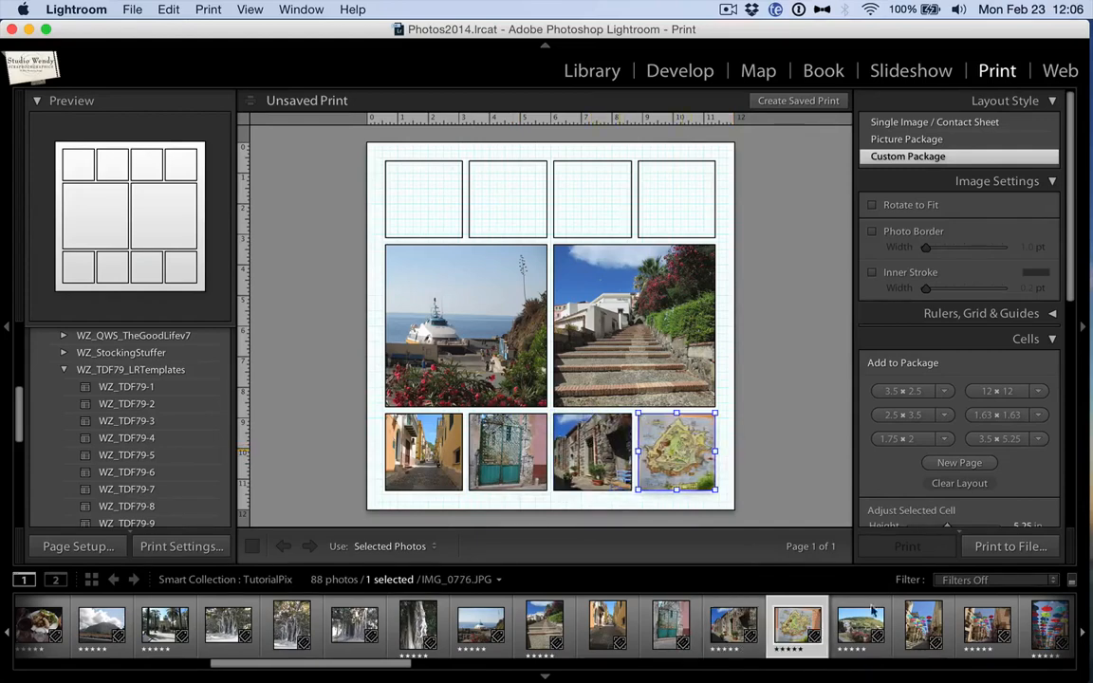
- Fill the top row from left to right with the hillside, umbrella street, wooden door and garden statue photos
left_click_drag(871, 612, 422, 168)
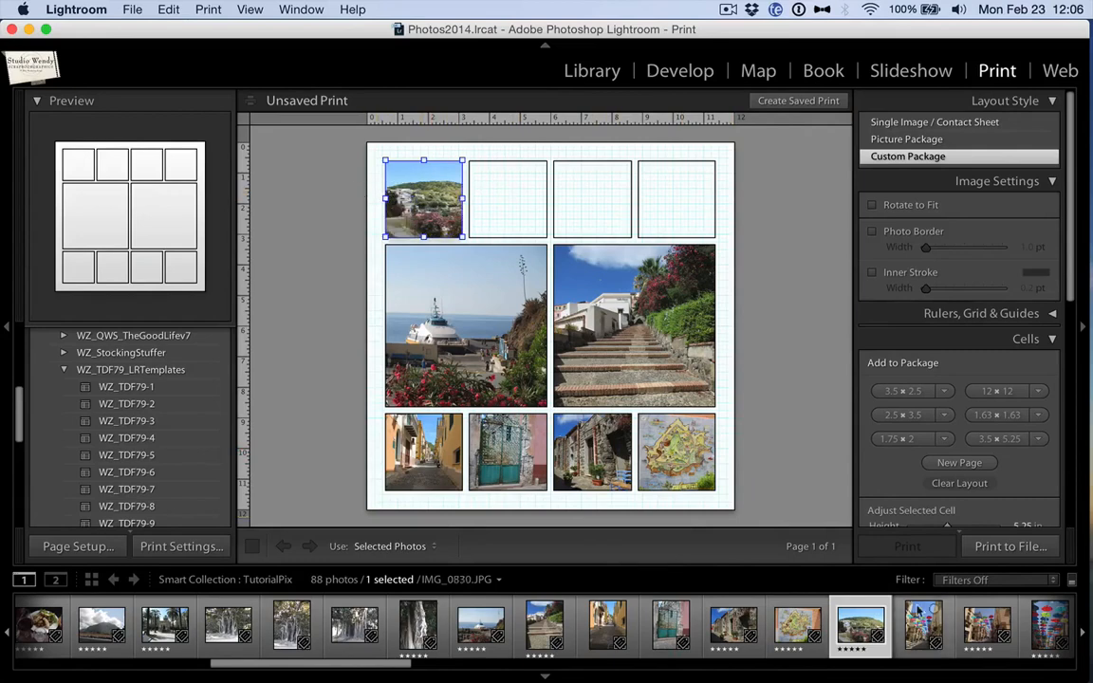
left_click_drag(923, 621, 508, 198)
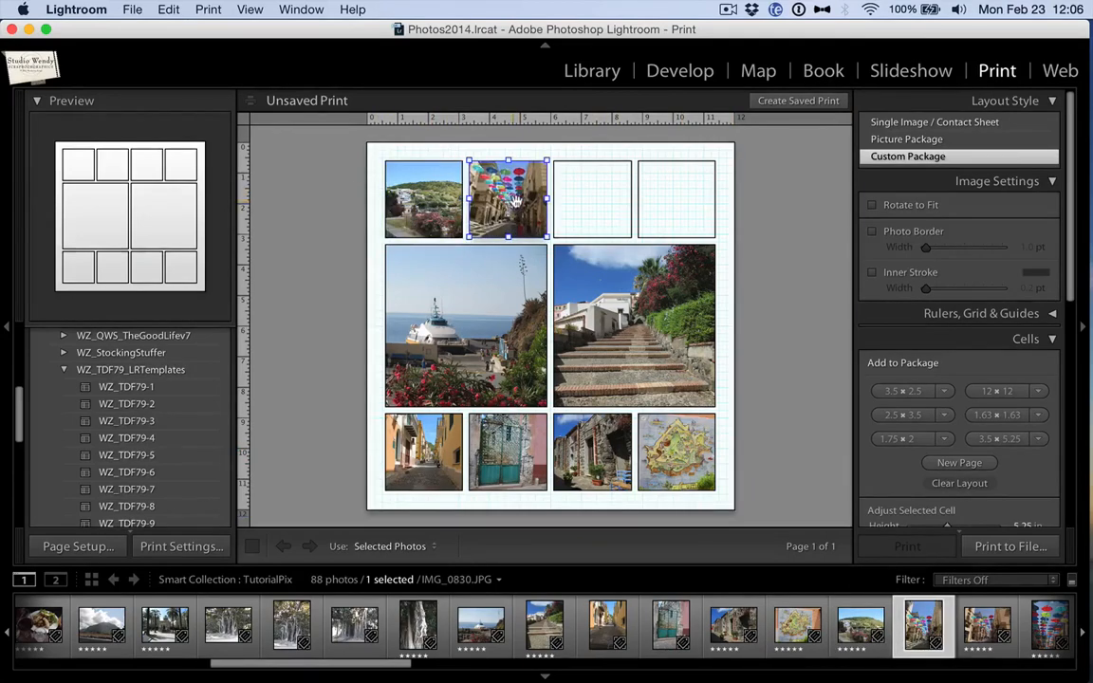
scroll(925, 621, "right", 3)
left_click_drag(923, 622, 607, 187)
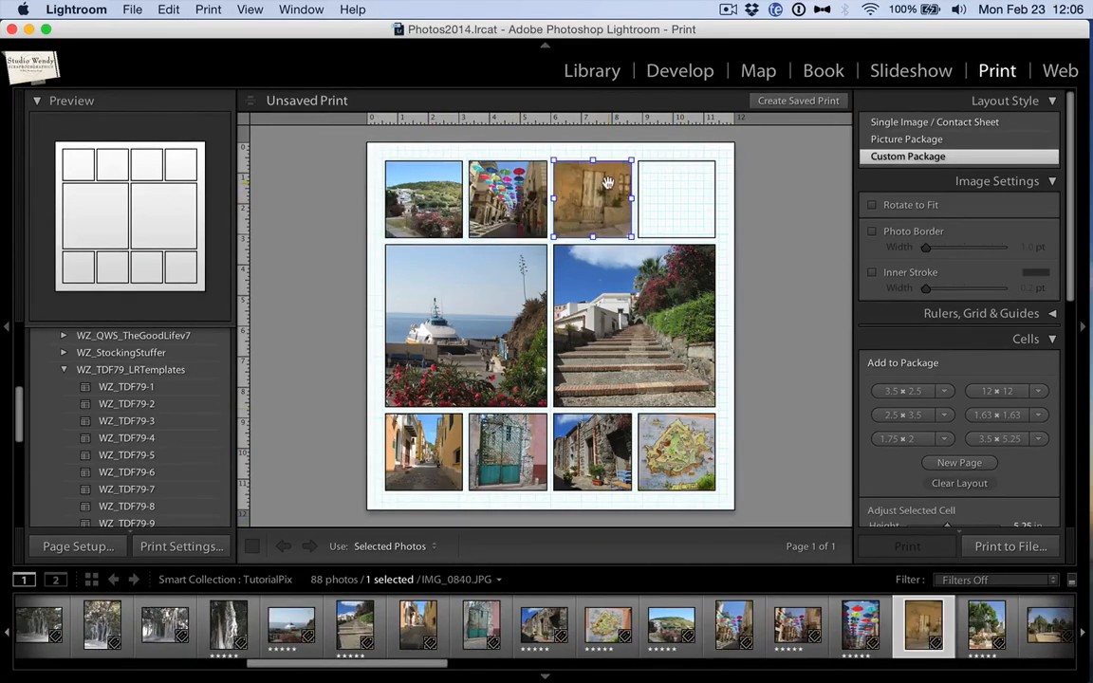
left_click_drag(987, 622, 678, 204)
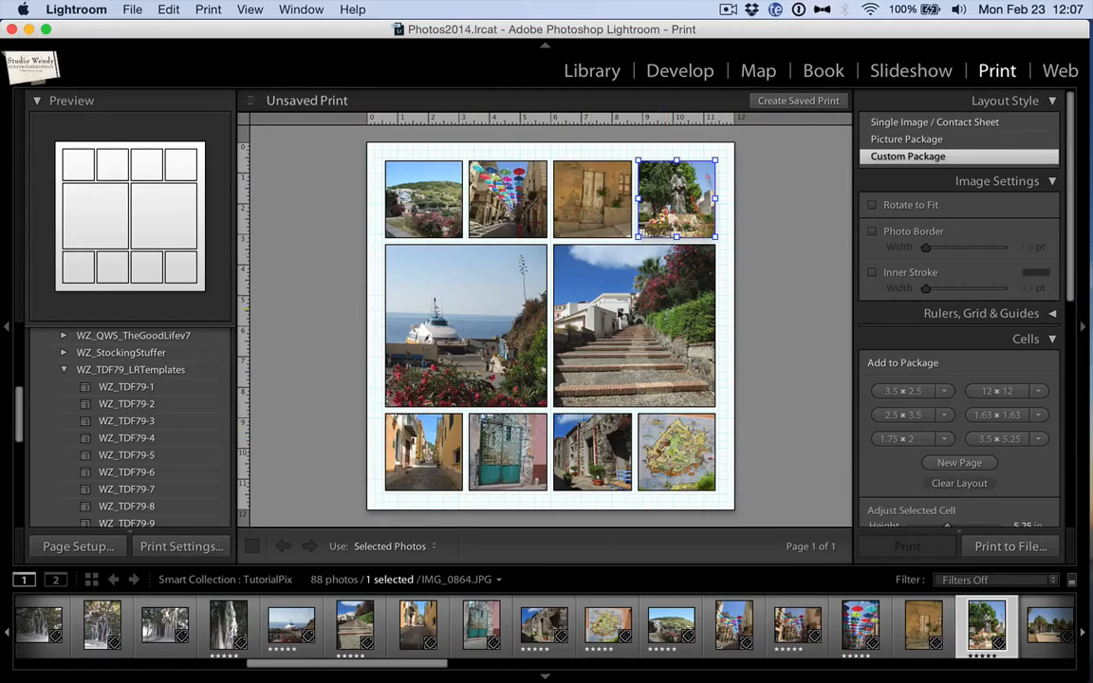
- Export the finished collage page as a JPEG named Sicily in the TUTORIALSUPPLIES folder
scroll(993, 366, "down", 6)
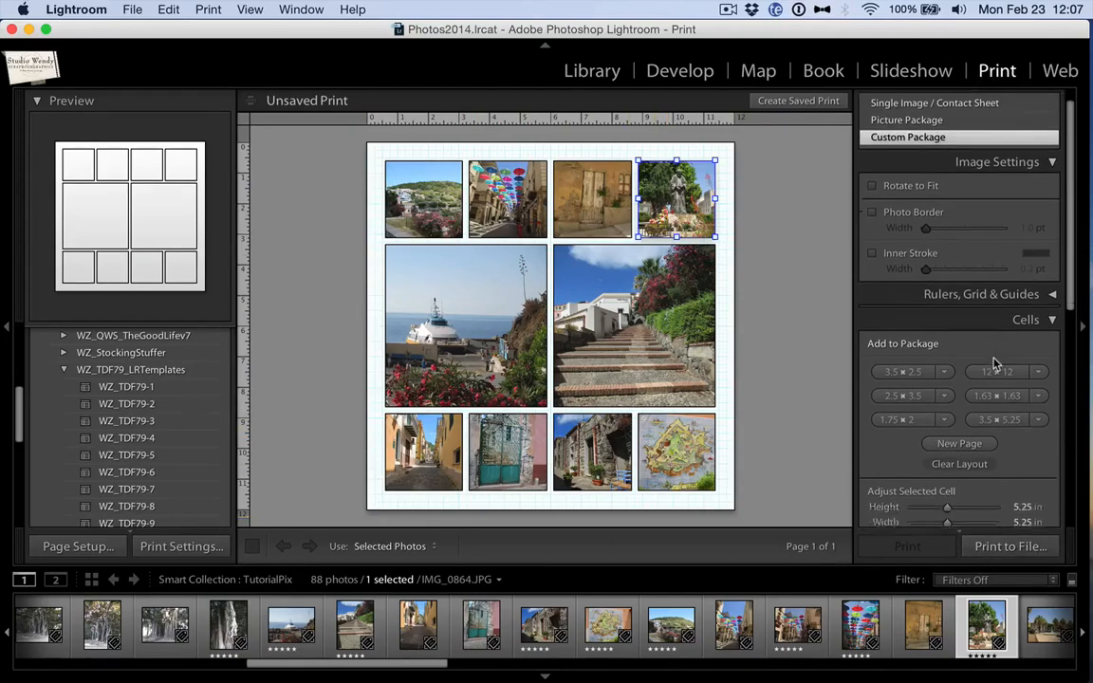
scroll(993, 366, "down", 5)
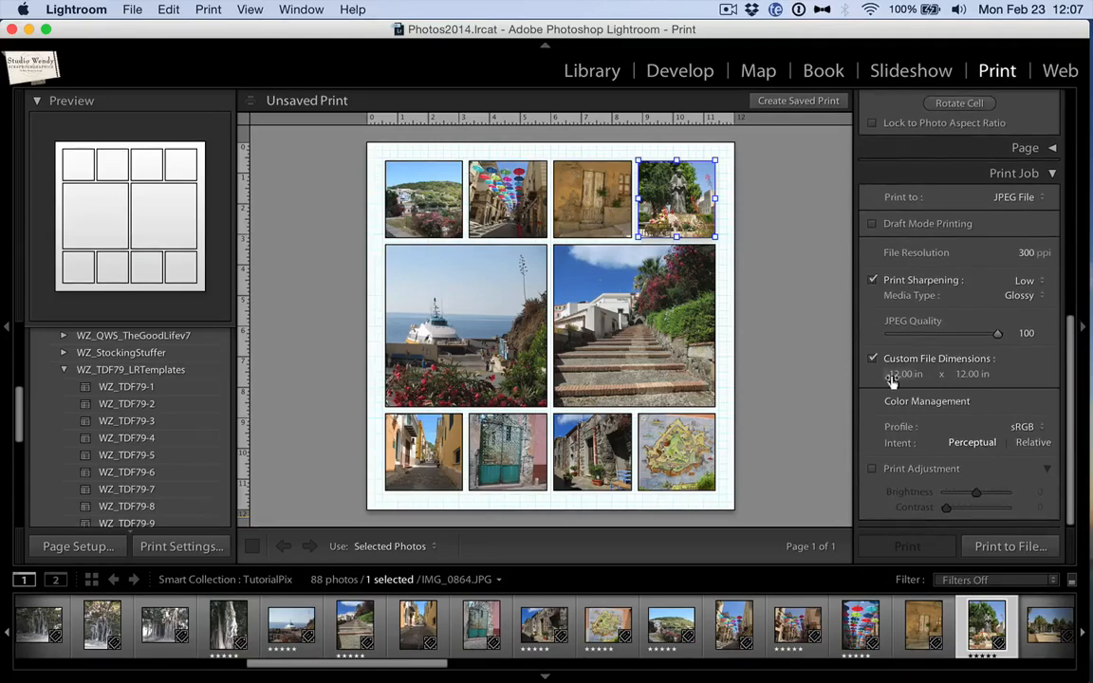
left_click(1006, 548)
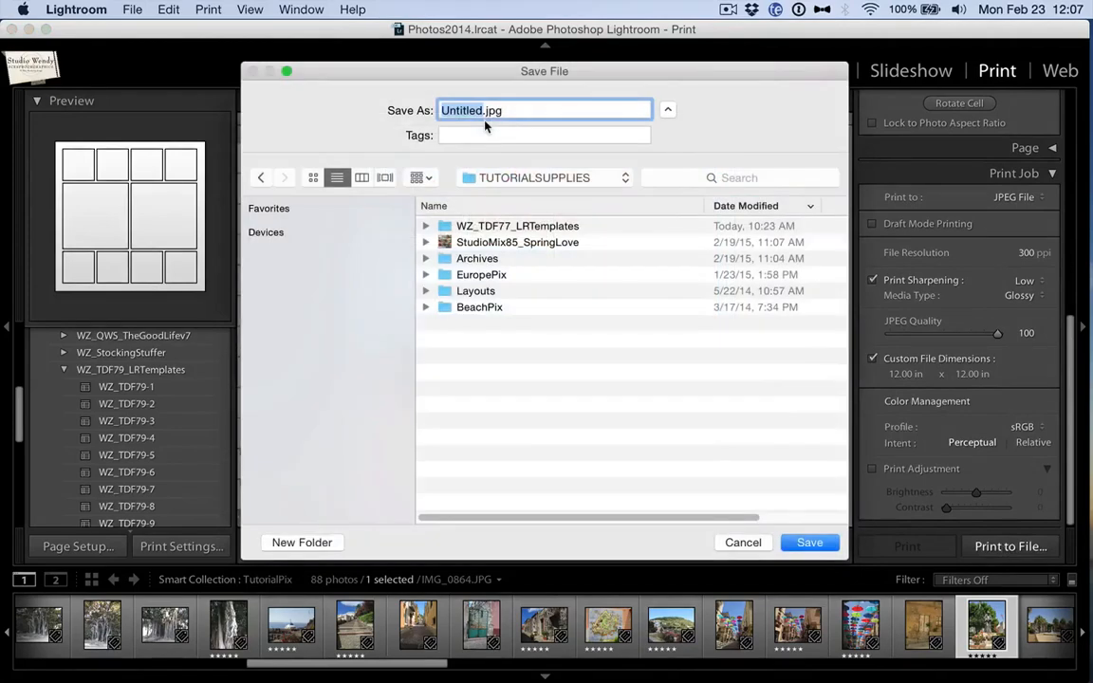
type("Sicily")
left_click(809, 542)
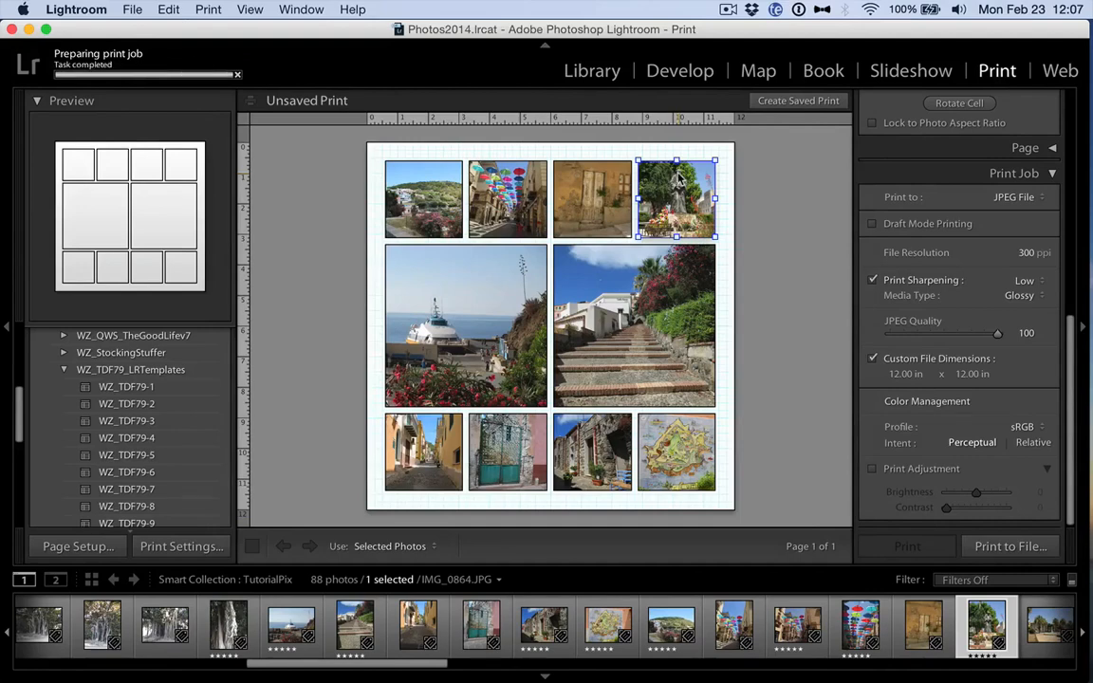
- Switch to Finder and open Sicily.jpg from the TUTORIALSUPPLIES folder in Adobe Photoshop CC 2014
left_click(30, 31)
left_click(255, 181)
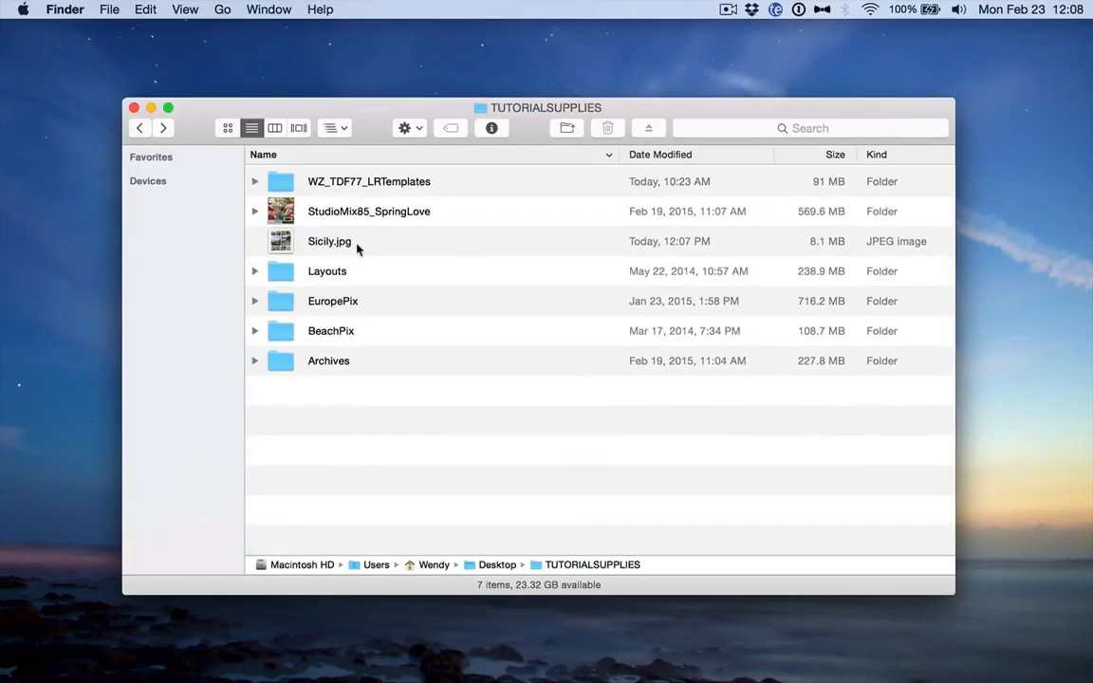
left_click(330, 245)
right_click(326, 246)
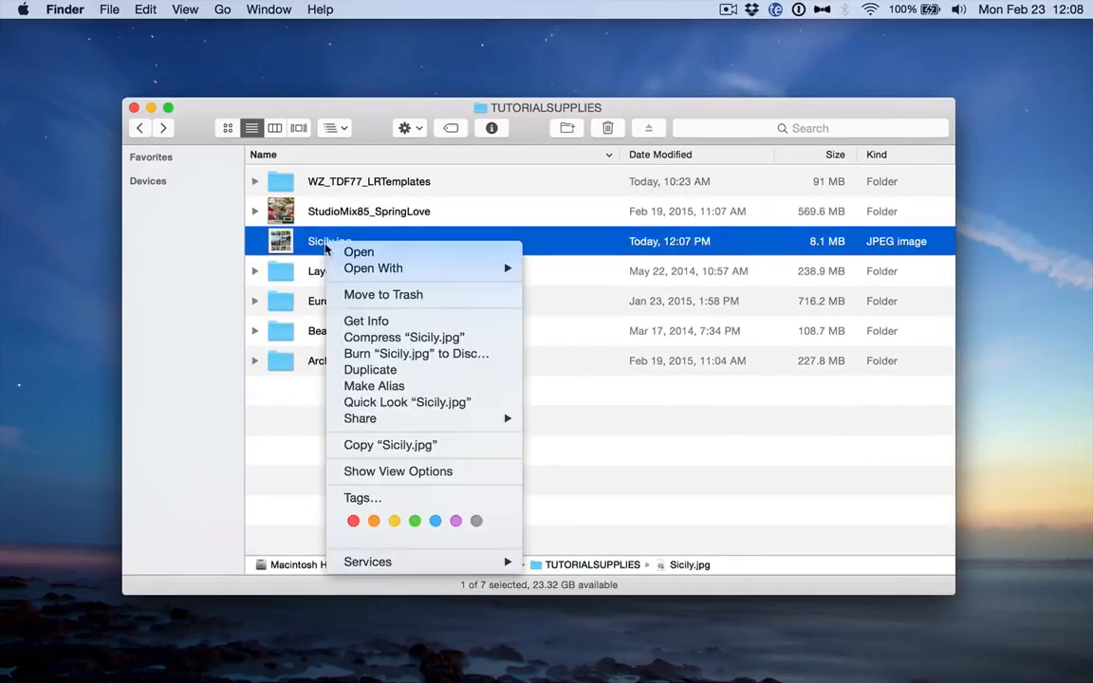
mouse_move(376, 273)
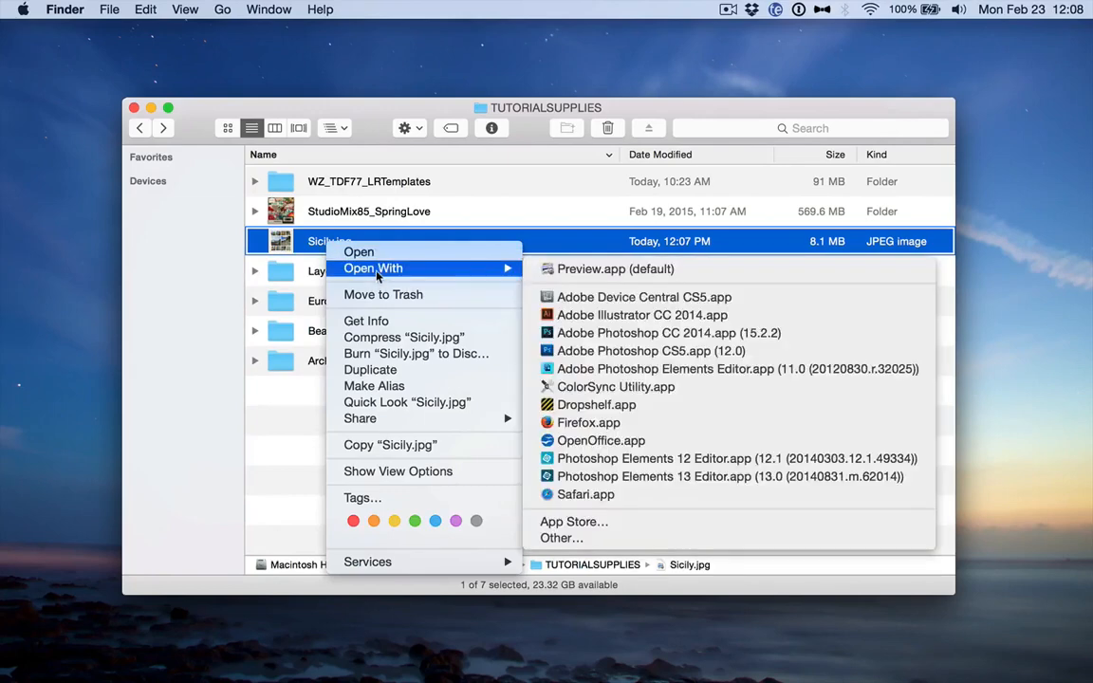
left_click(757, 334)
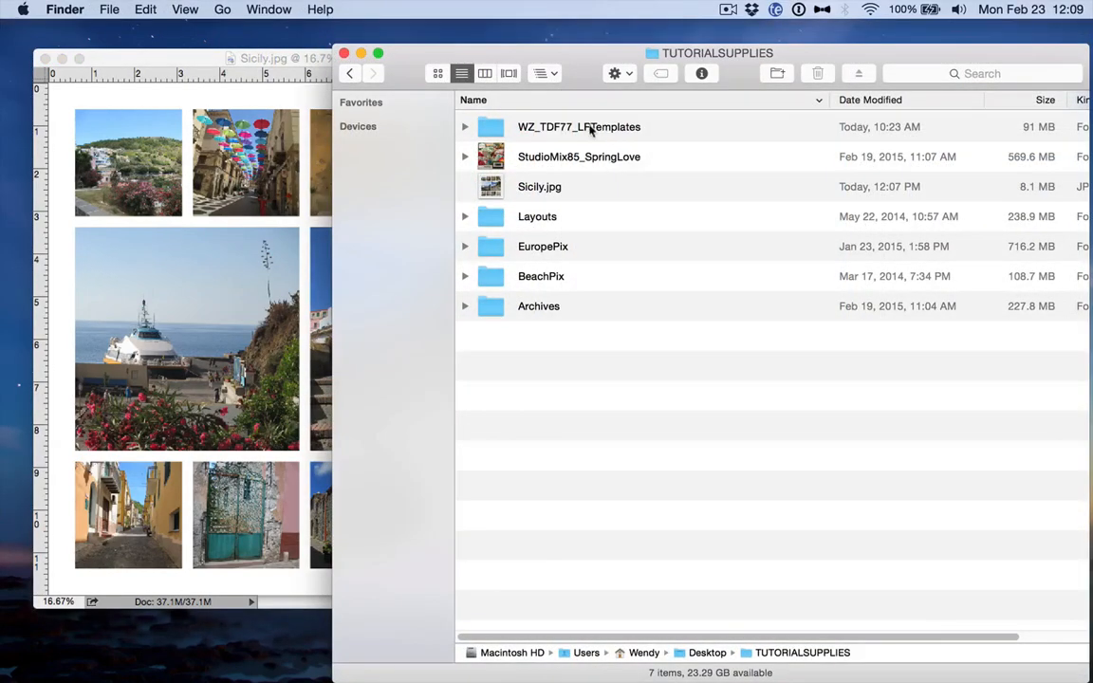
- Browse to the WZ_TDF77_Overlays folder inside WZ_TDF77_LRTemplates, preview the overlays, and open WZ_TDF77-1.tif in Photoshop
double_click(569, 134)
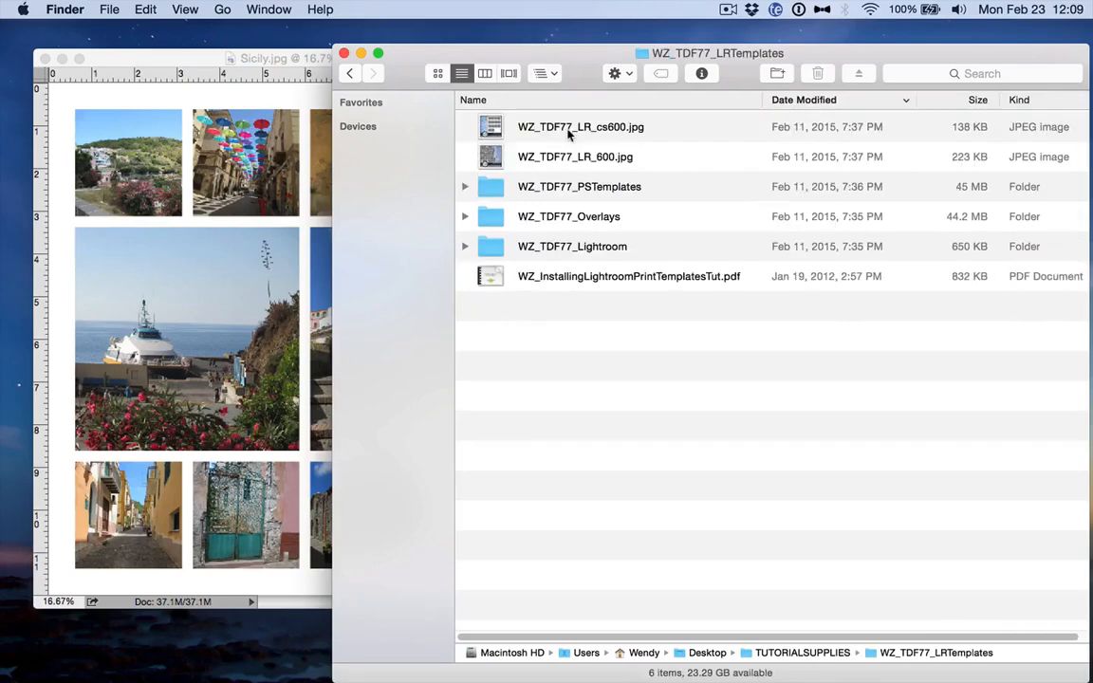
double_click(581, 217)
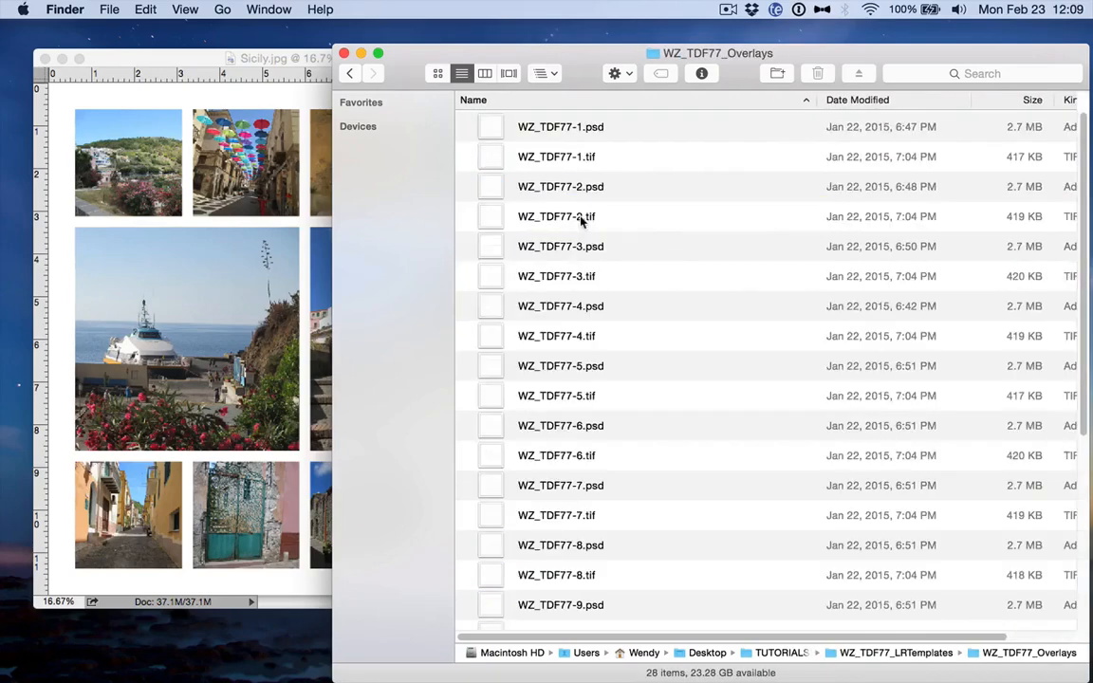
left_click(546, 128)
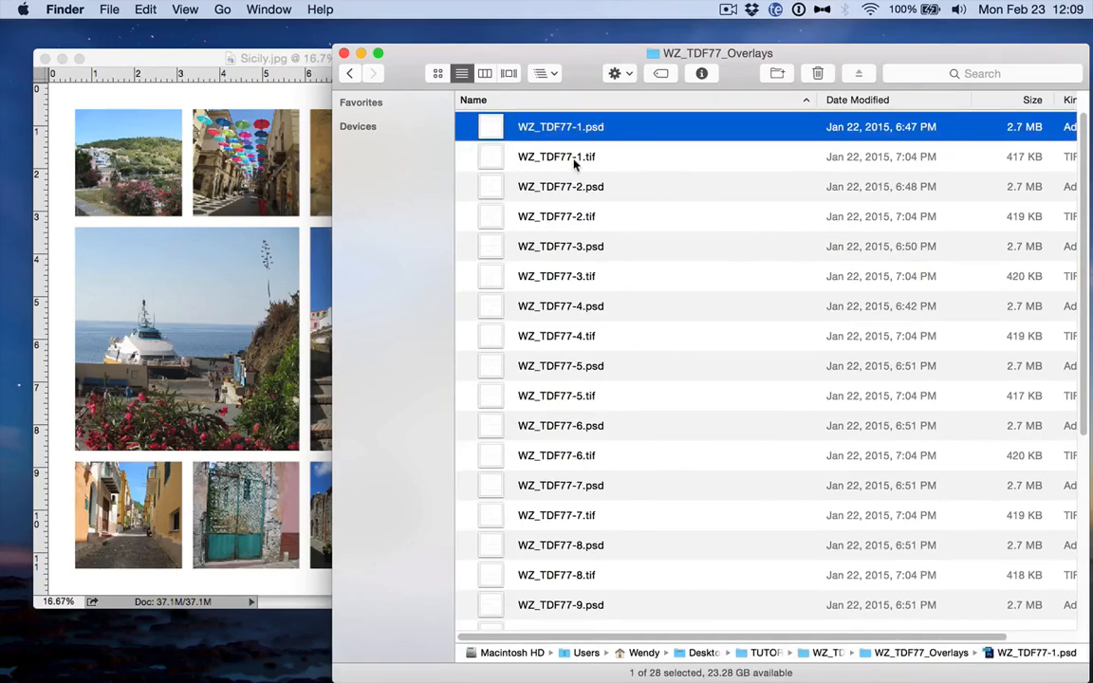
left_click(509, 73)
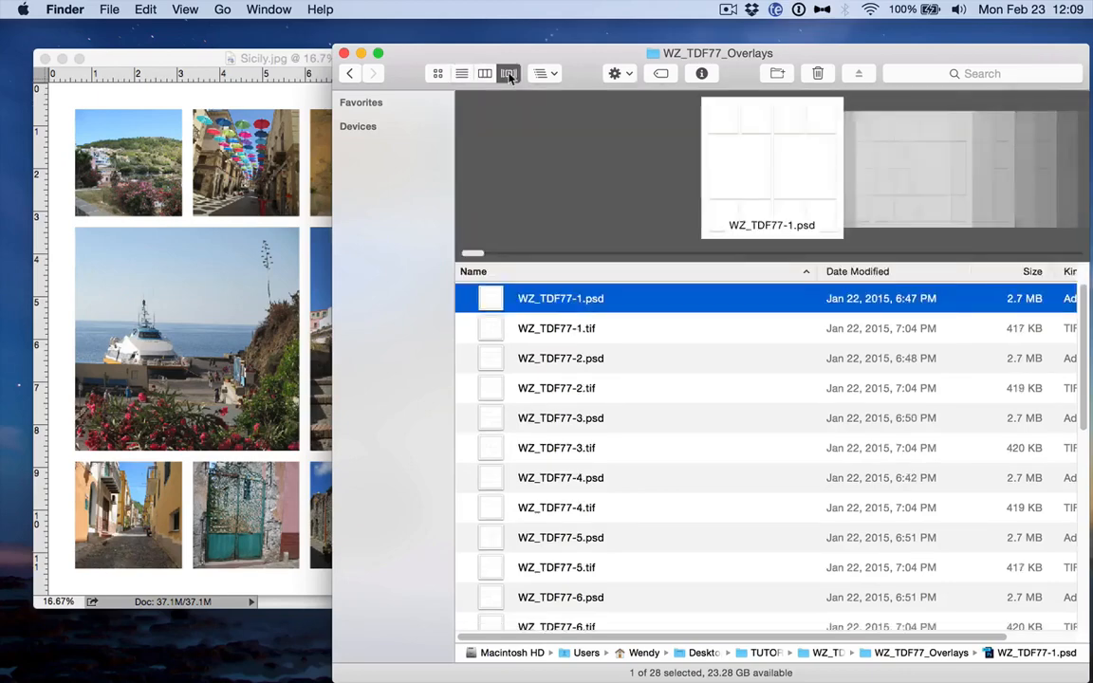
double_click(558, 332)
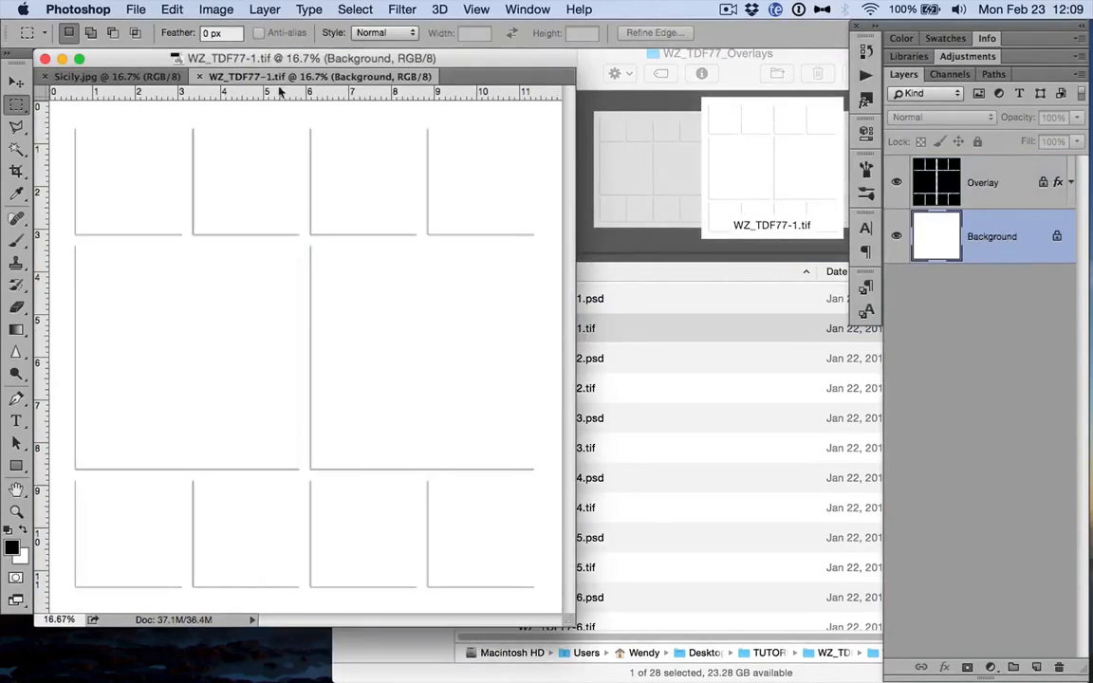
- Separate WZ_TDF77-1.tif into its own window and copy its Overlay layer, aligned, into the Sicily.jpg document
left_click_drag(280, 84, 546, 91)
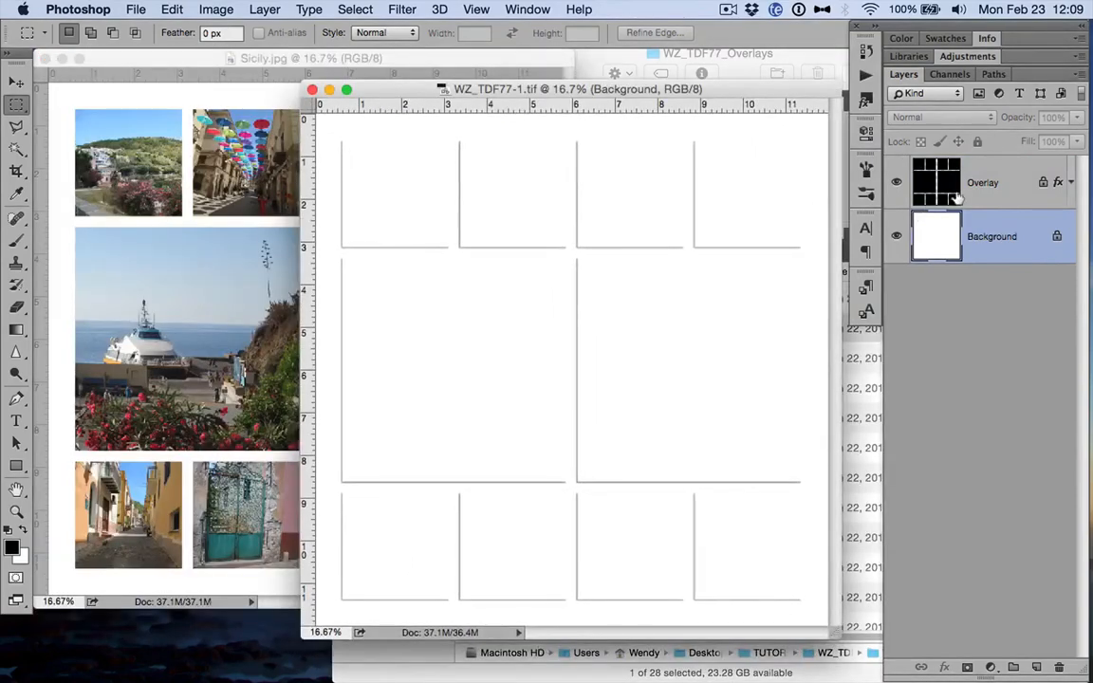
left_click(160, 108)
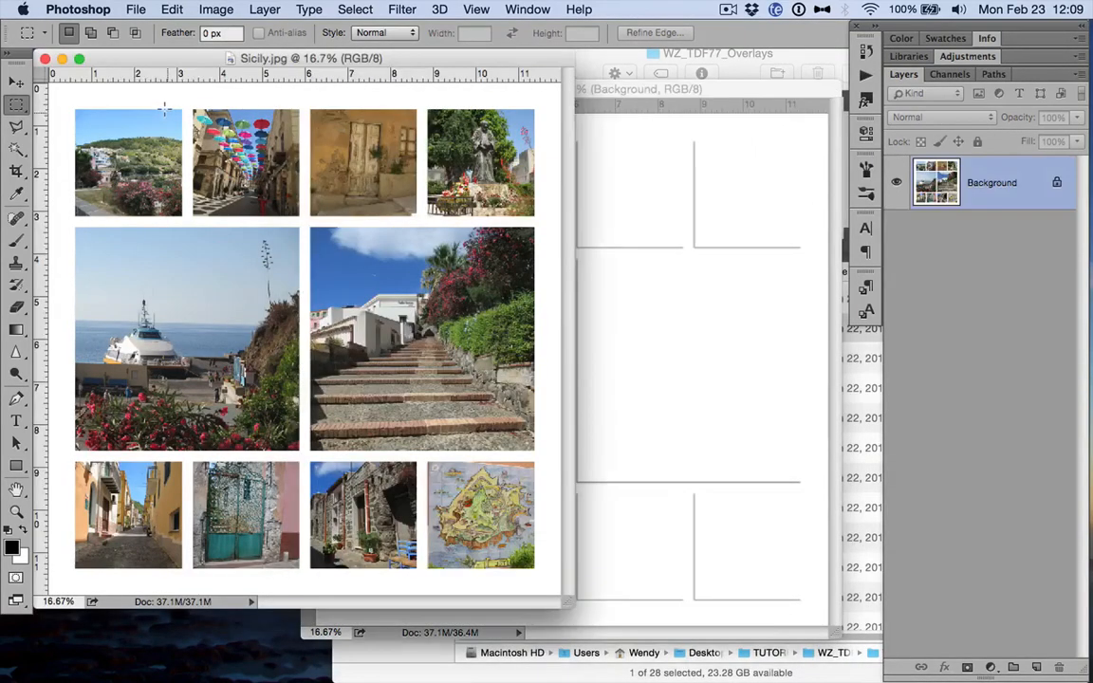
left_click(678, 128)
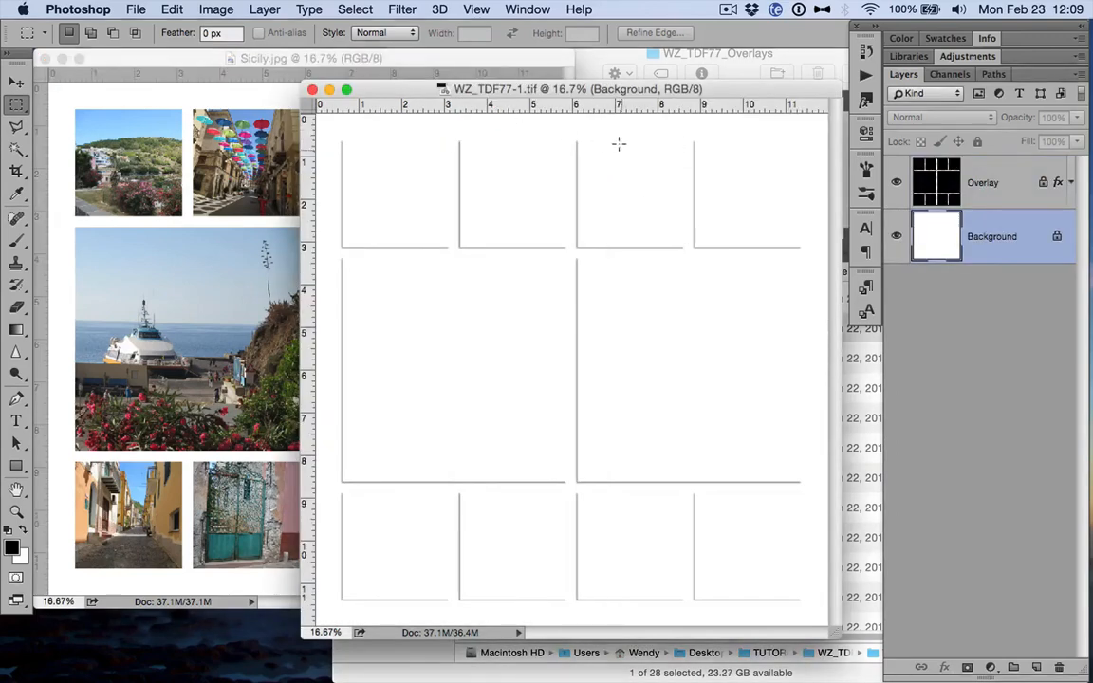
left_click(16, 82)
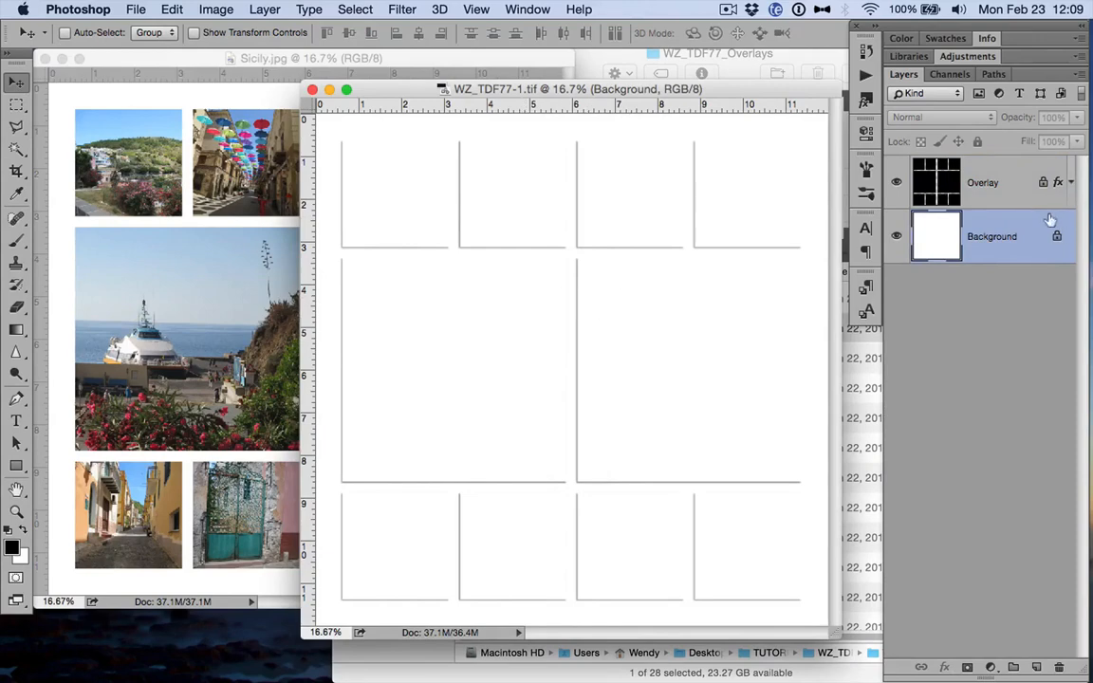
left_click(986, 194)
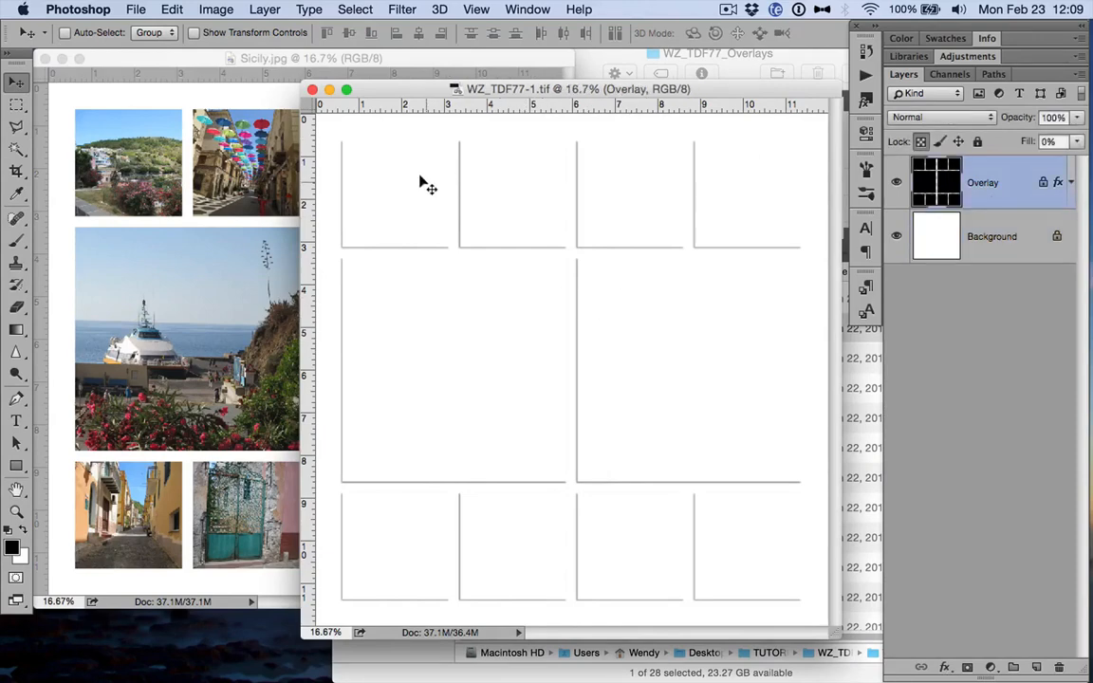
left_click_drag(427, 185, 150, 183)
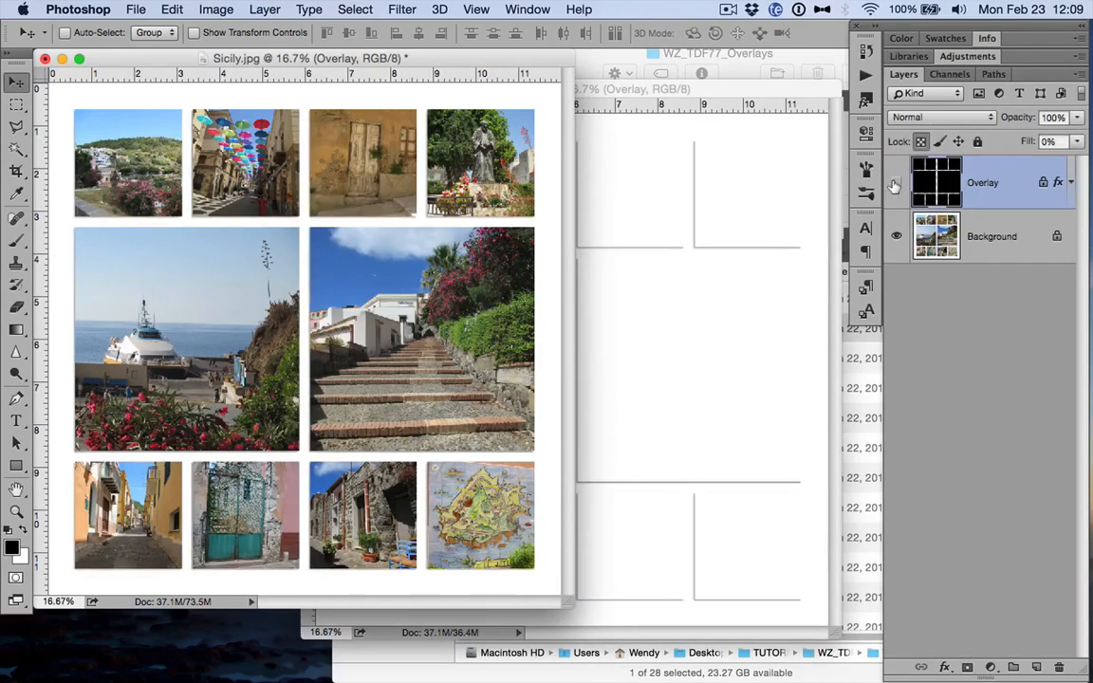
- Compare the collage's photo edges with the Overlay layer hidden and shown, up close on the hillside and umbrella photos
left_click(894, 186)
key("super+plus")
key("super+plus")
key("super+plus")
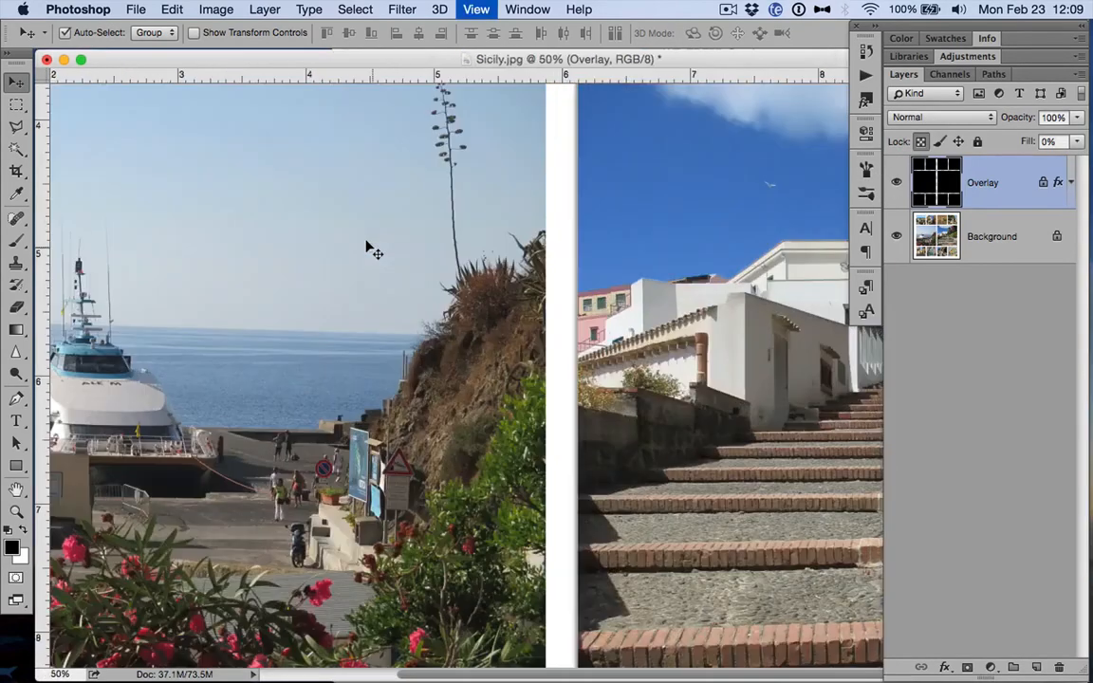
key("super+plus")
scroll(370, 248, "up", 10)
scroll(370, 248, "left", 5)
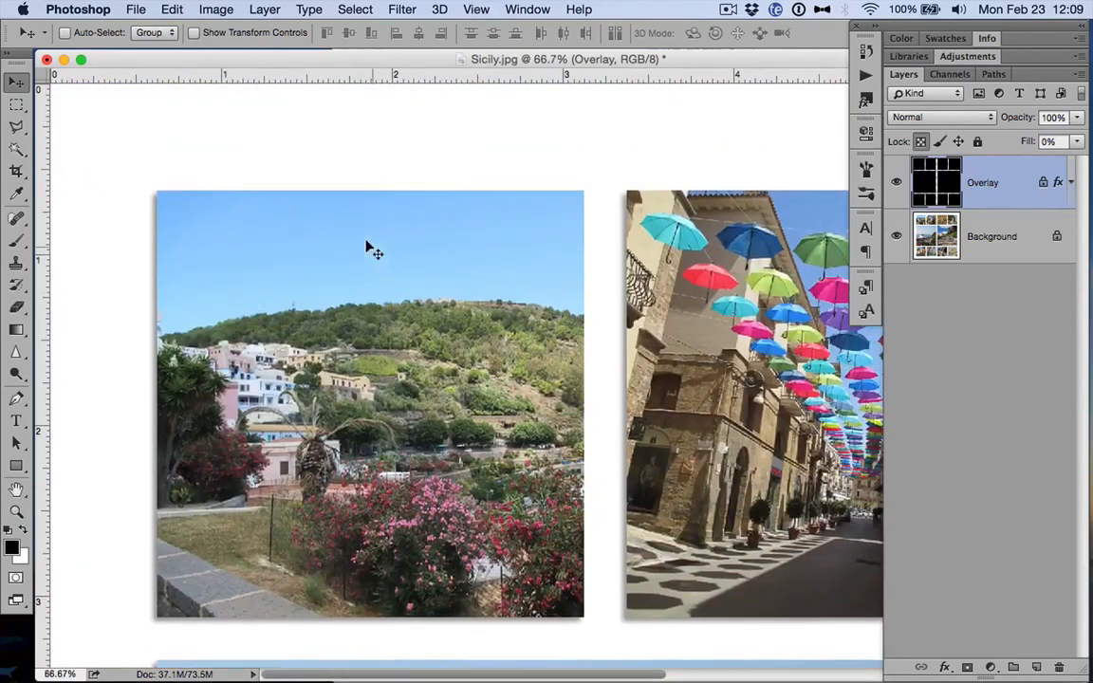
left_click(894, 182)
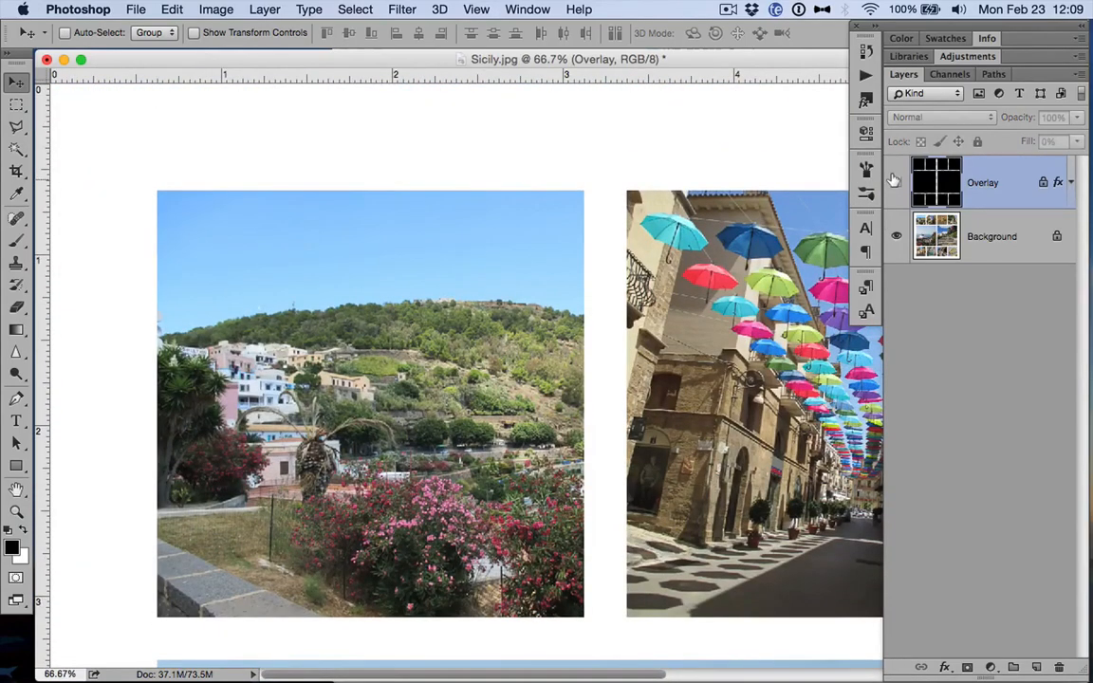
left_click(894, 180)
left_click(893, 180)
left_click(893, 181)
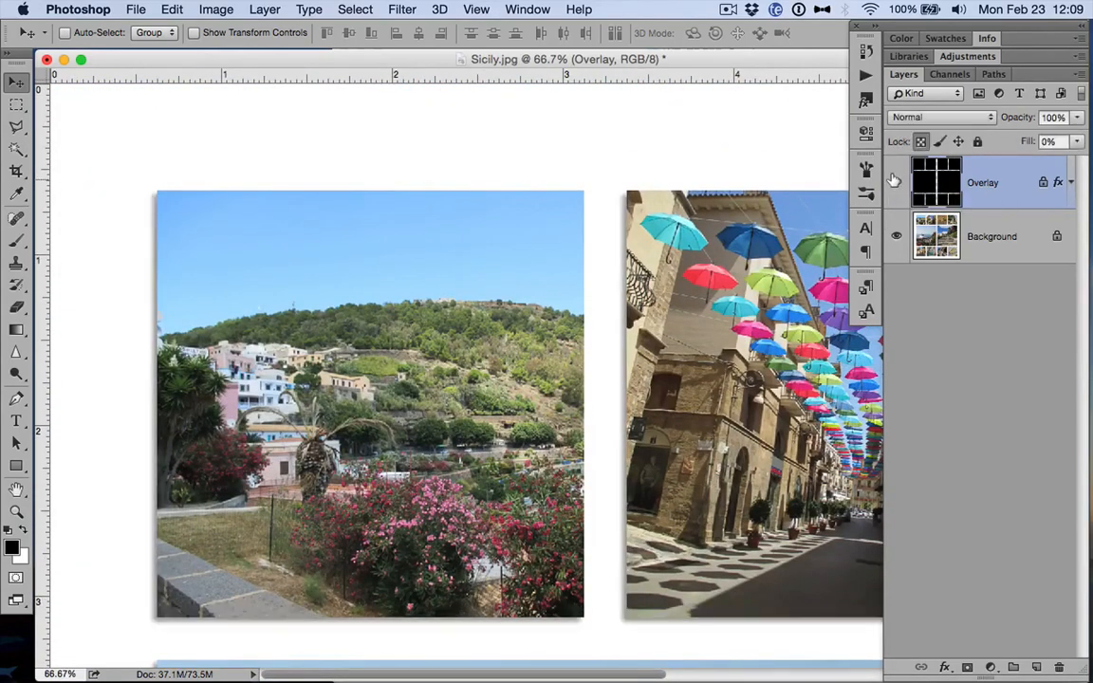
left_click(894, 181)
left_click(894, 180)
key("super")
key("super+0")
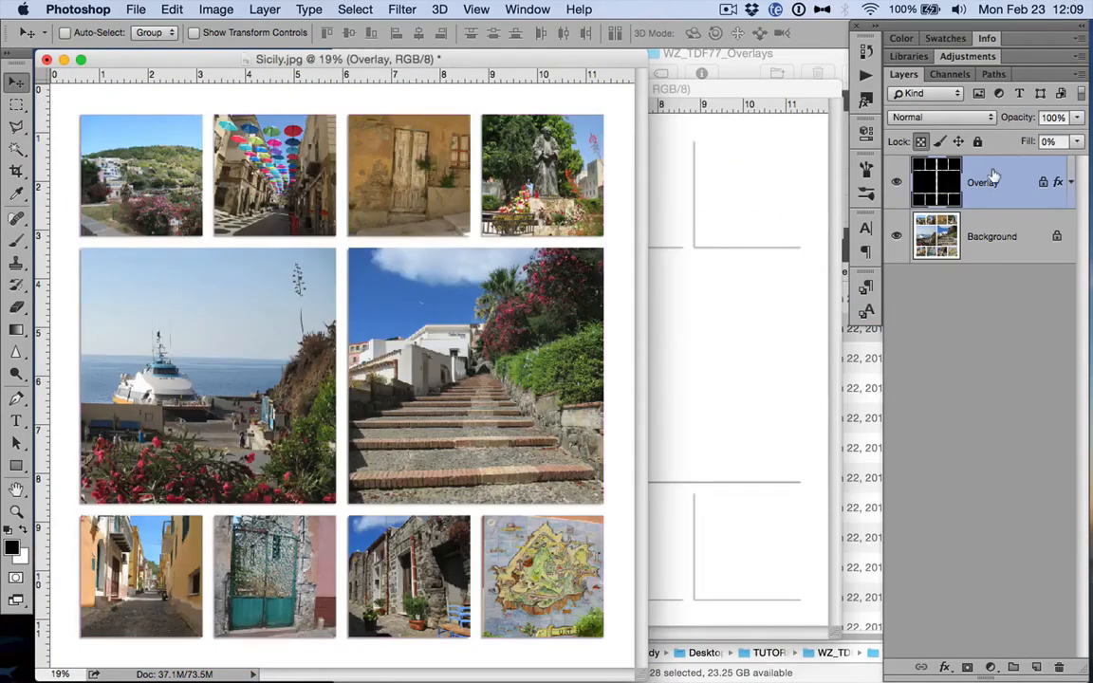
- Apply the WZ_DS2_PhotoSmallBottom layer style to the Overlay layer
left_click(865, 99)
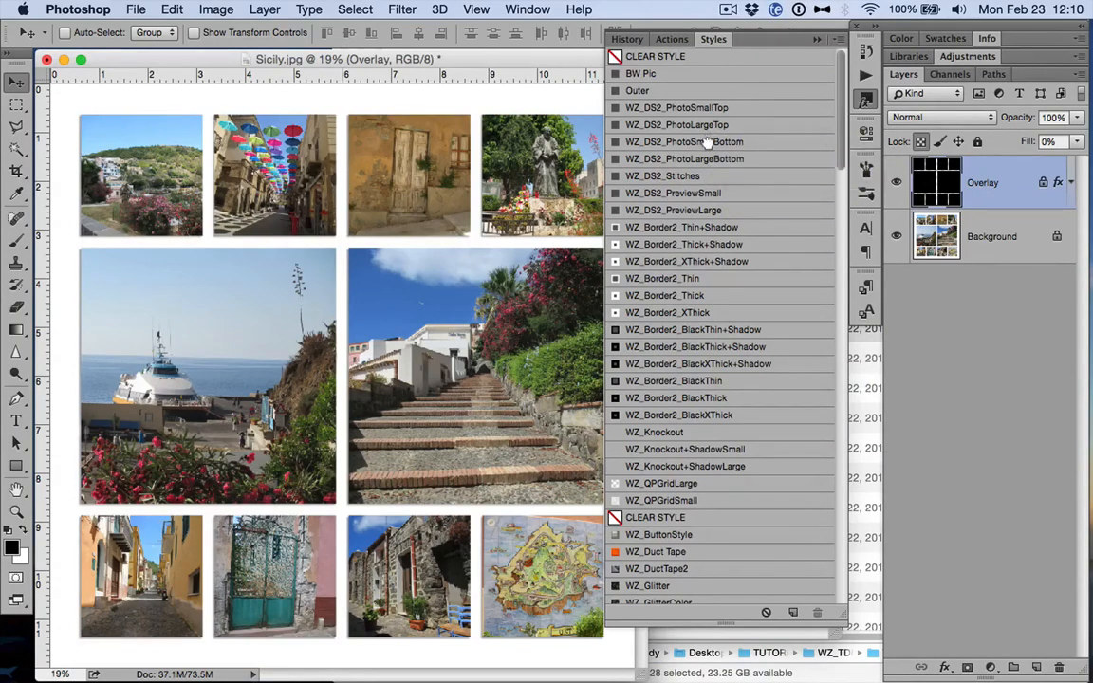
left_click(708, 142)
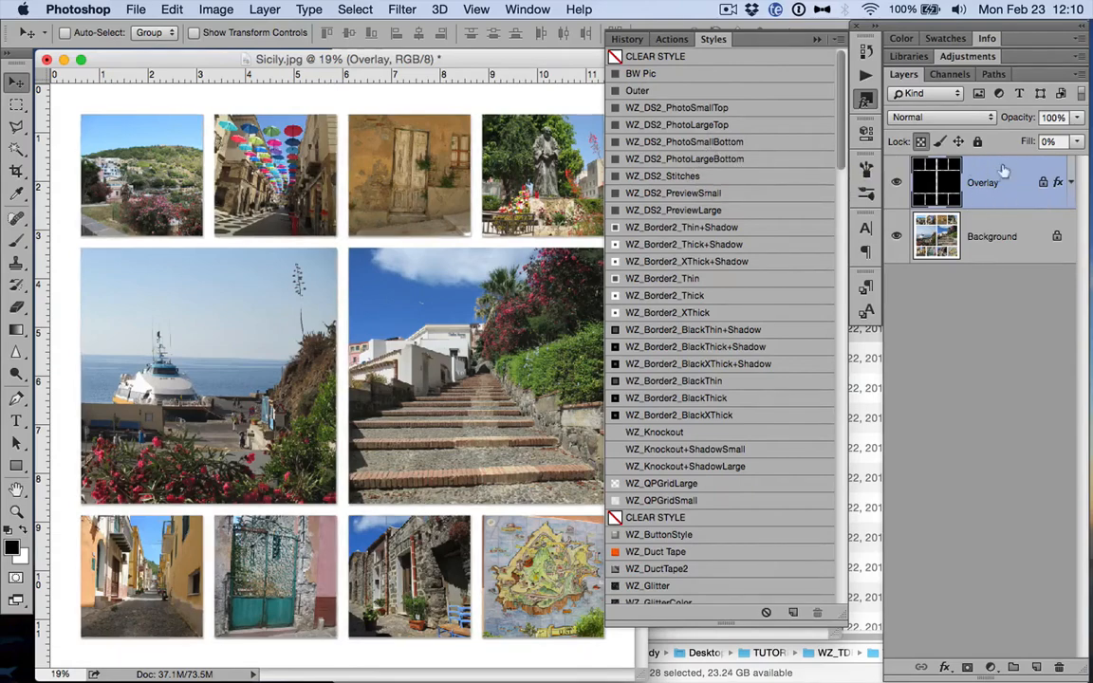
left_click(864, 99)
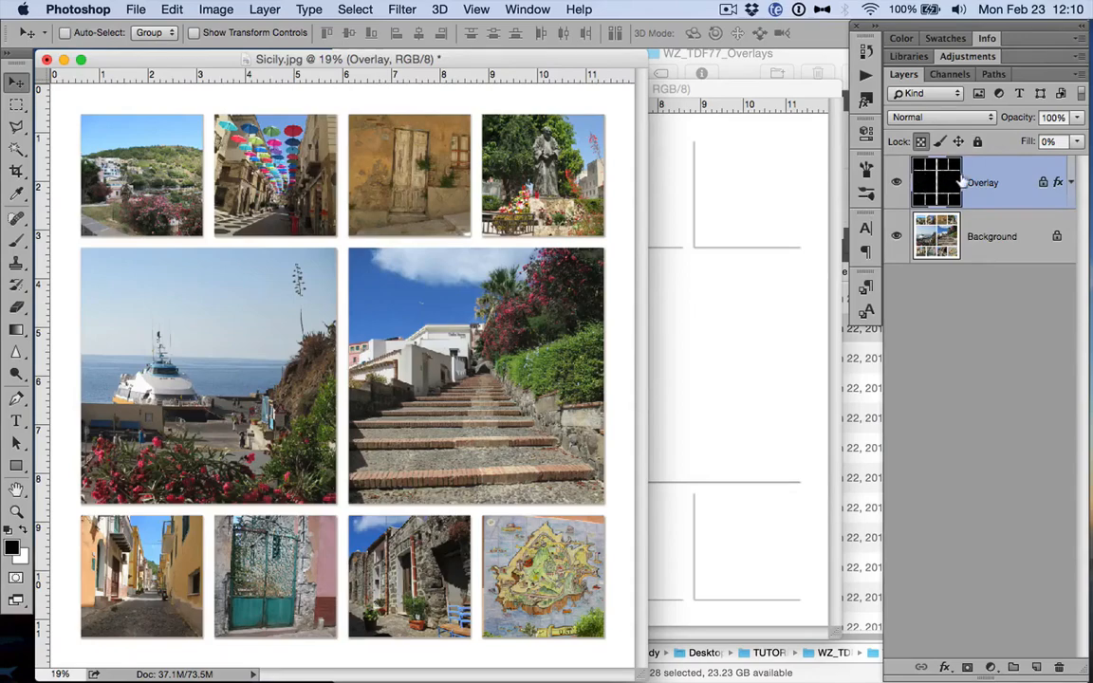
- Load the Overlay layer's photo shapes as a selection and convert the Background into a regular layer
left_click(923, 187, "super")
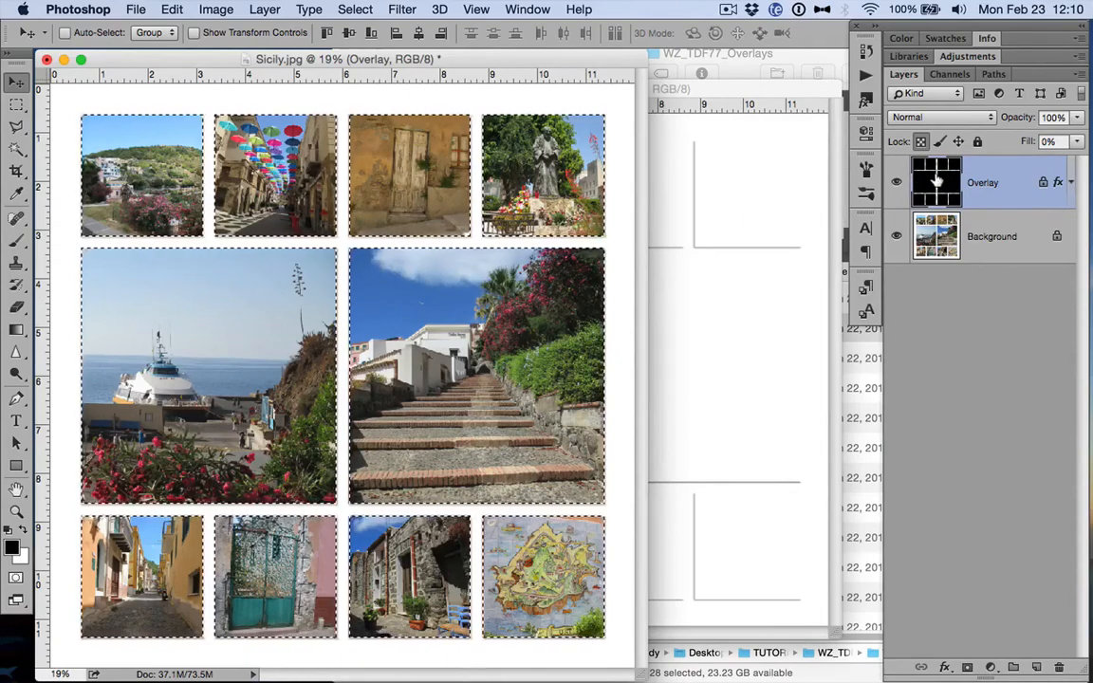
left_click(993, 239)
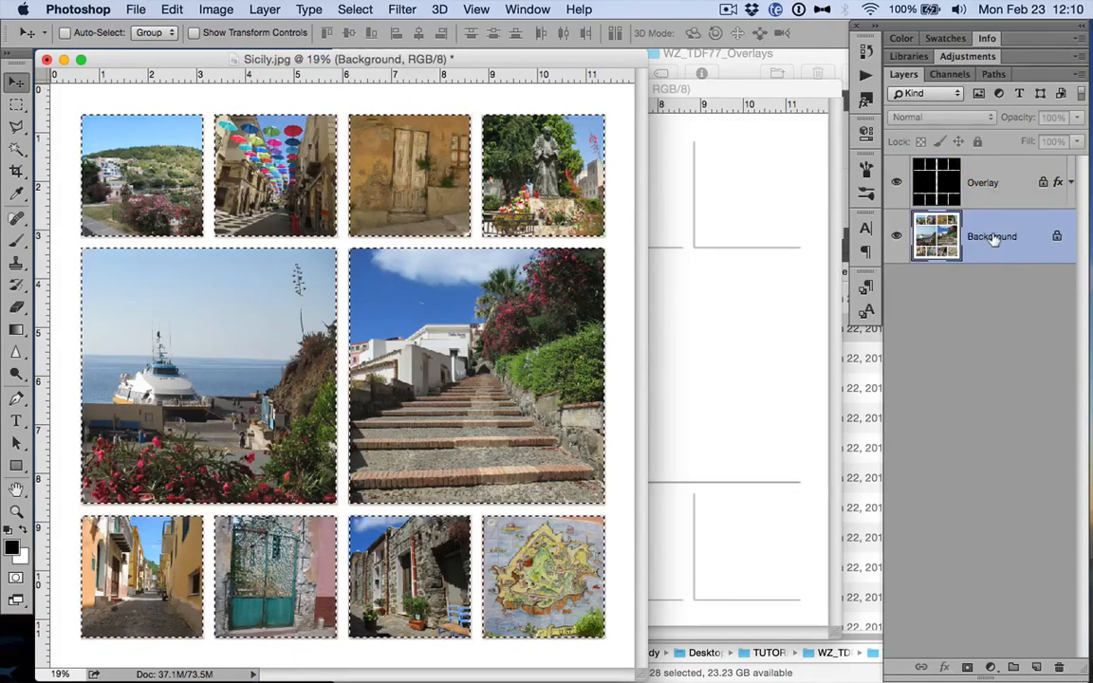
double_click(994, 238)
left_click(699, 294)
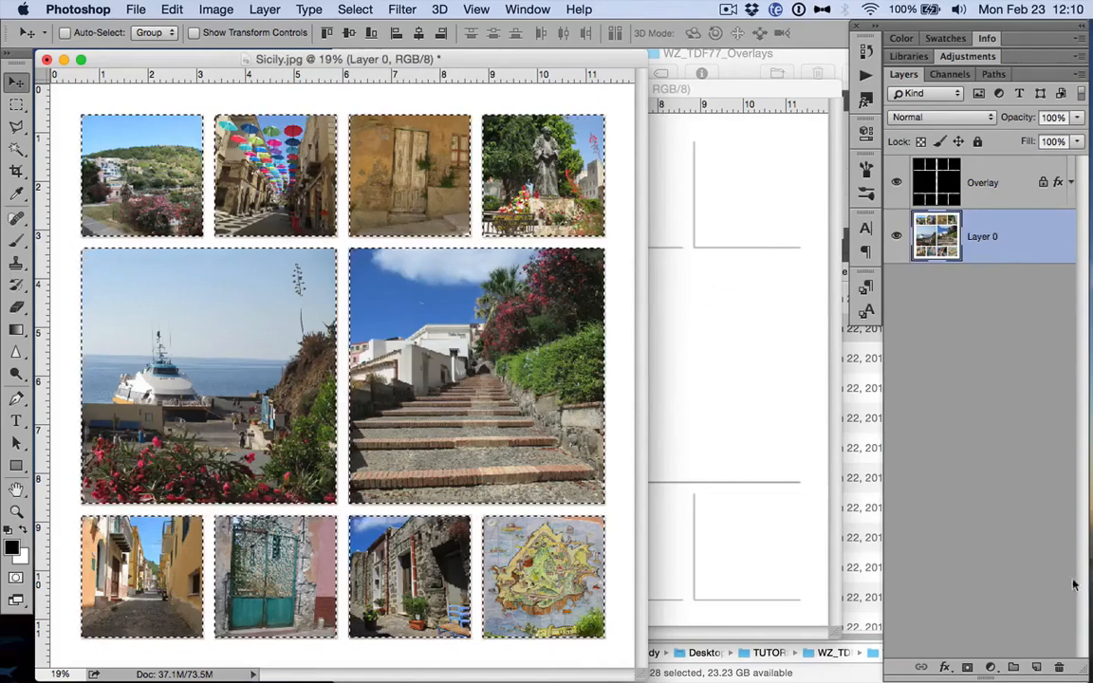
- Mask the collage layer with the photo-shaped selection, undo the mask and deselect
left_click(966, 668)
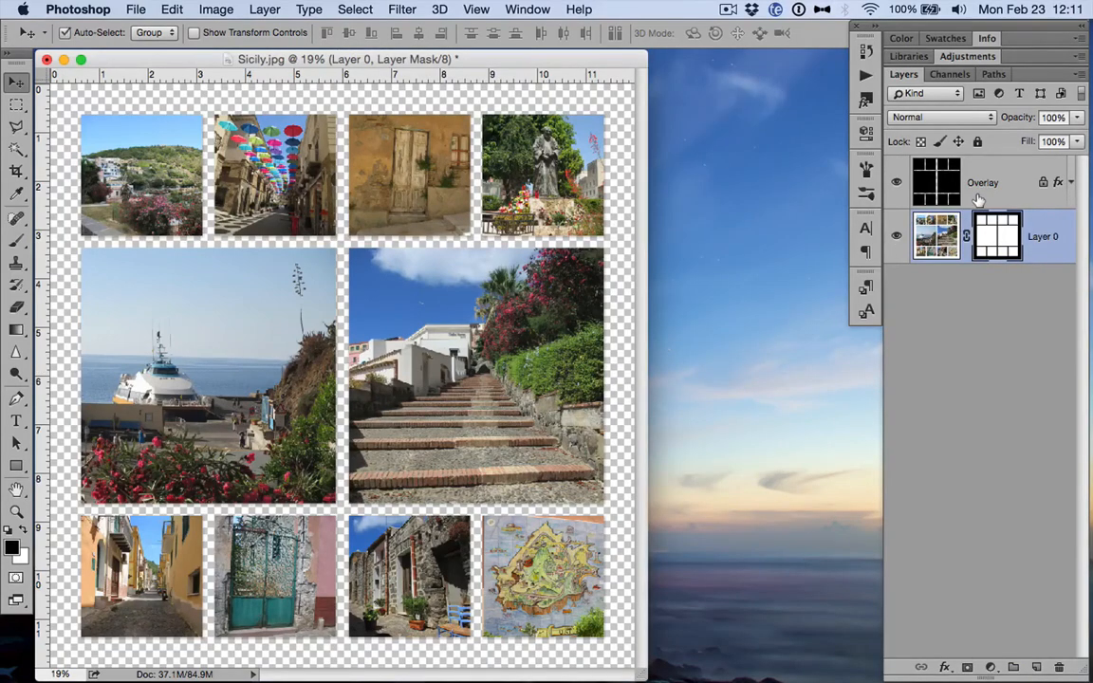
key("super+z")
key("super+d")
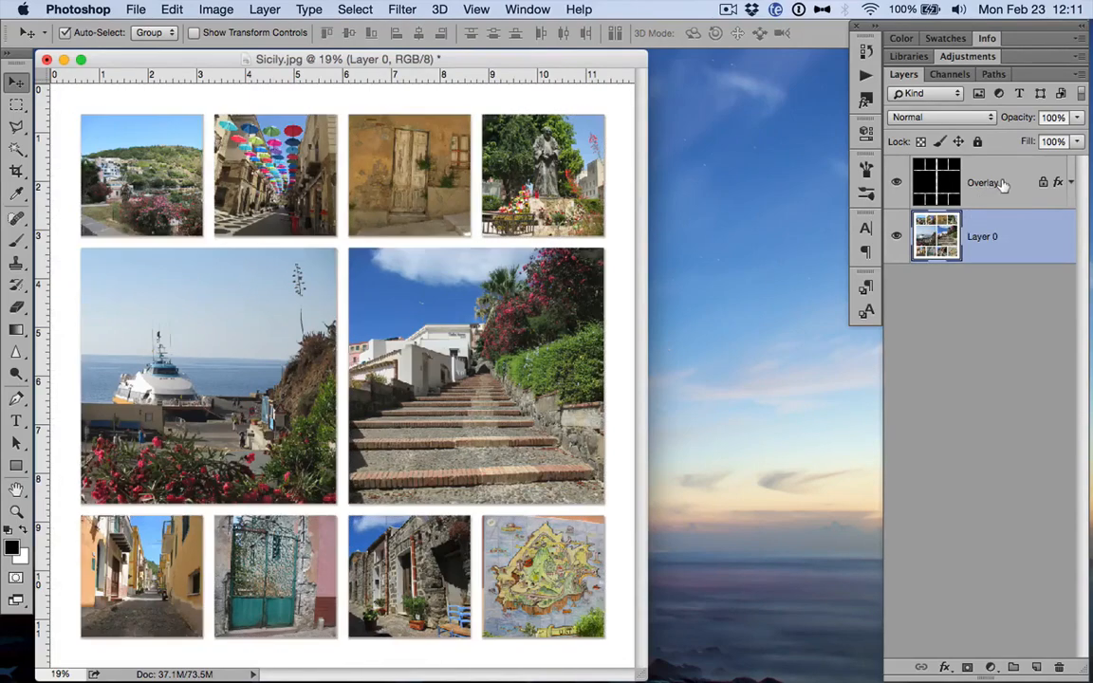
- Duplicate the Overlay layer, placing one copy beneath the photo collage layer, and clip the collage to it
left_click(1000, 182)
left_click_drag(1000, 182, 1036, 667)
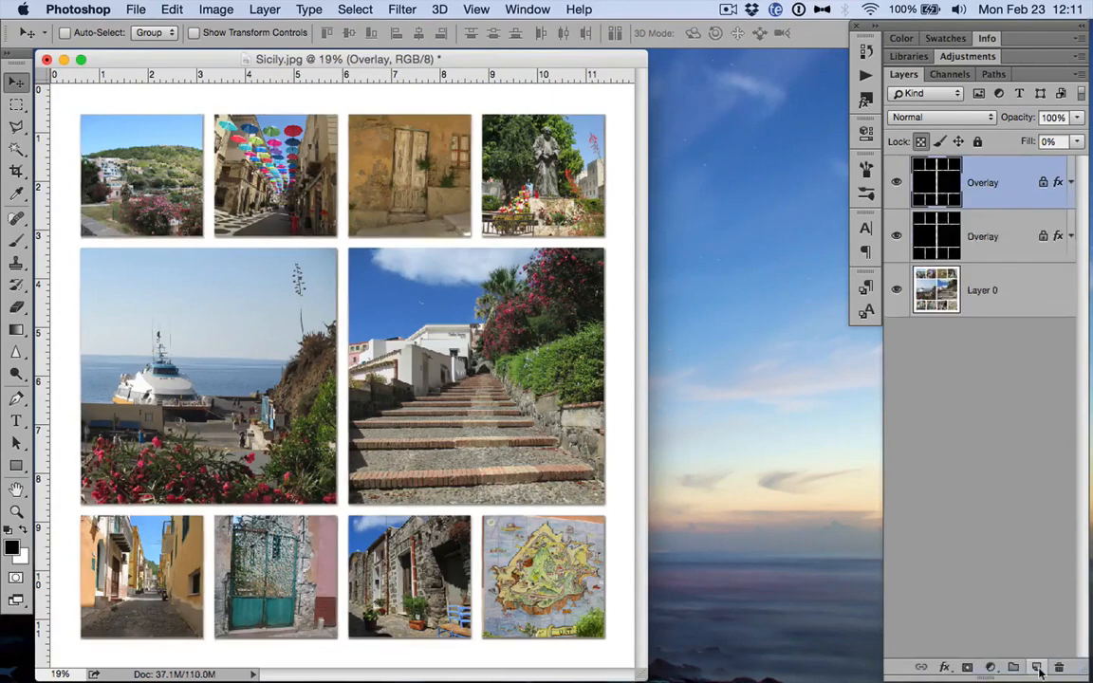
left_click(1015, 228)
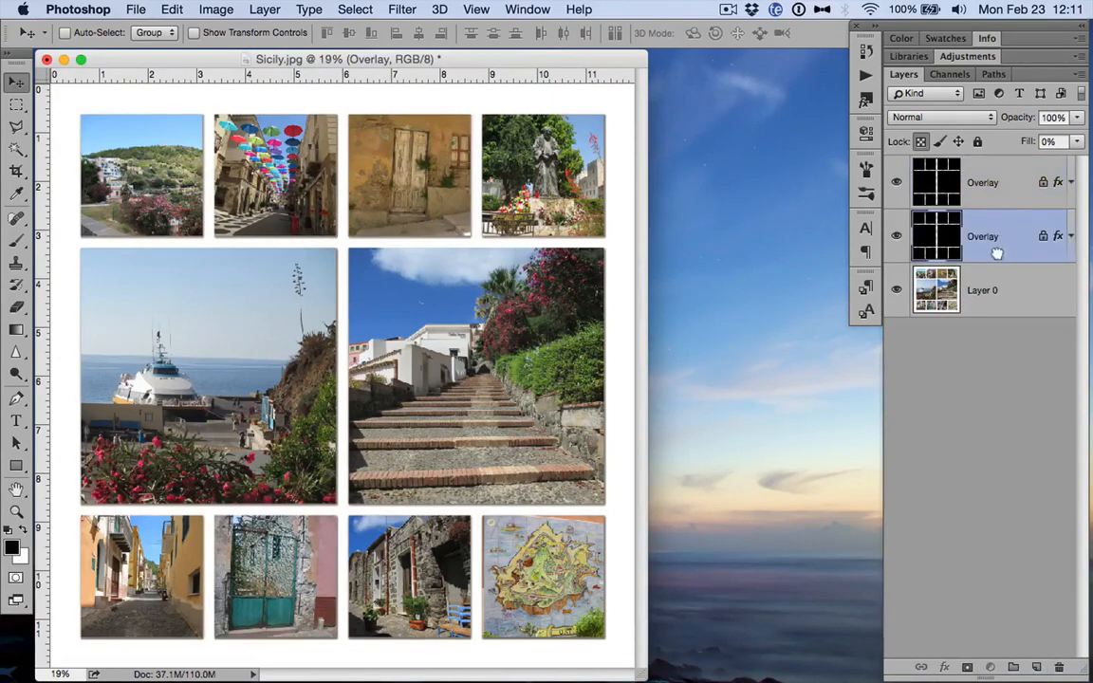
left_click_drag(999, 247, 997, 306)
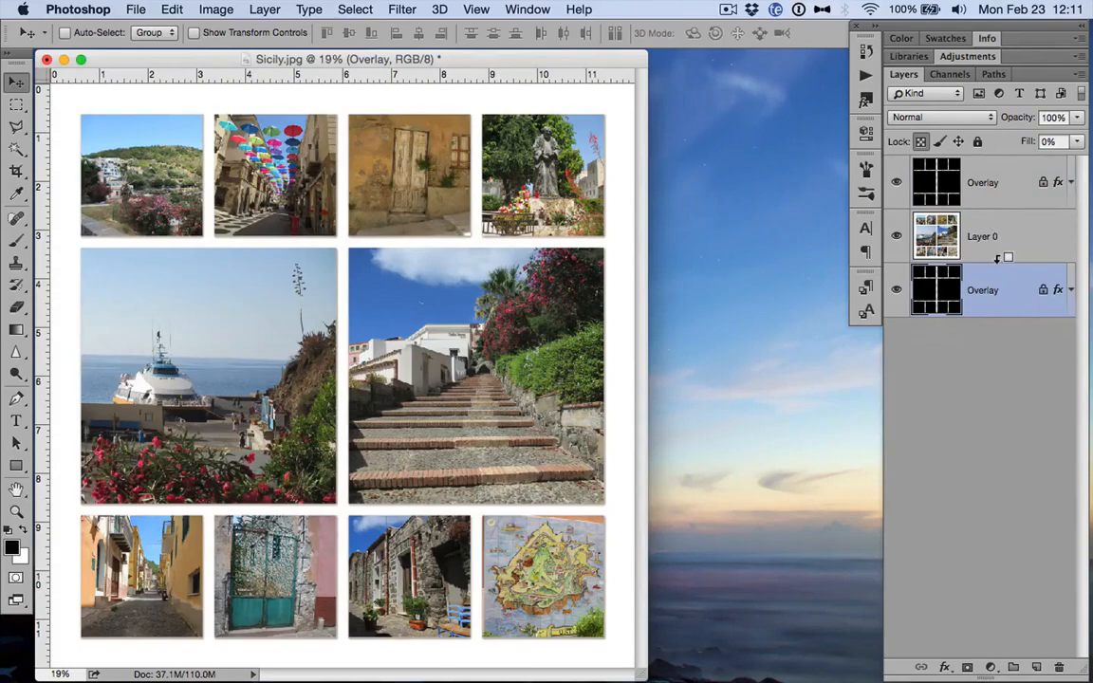
left_click(998, 257, "alt")
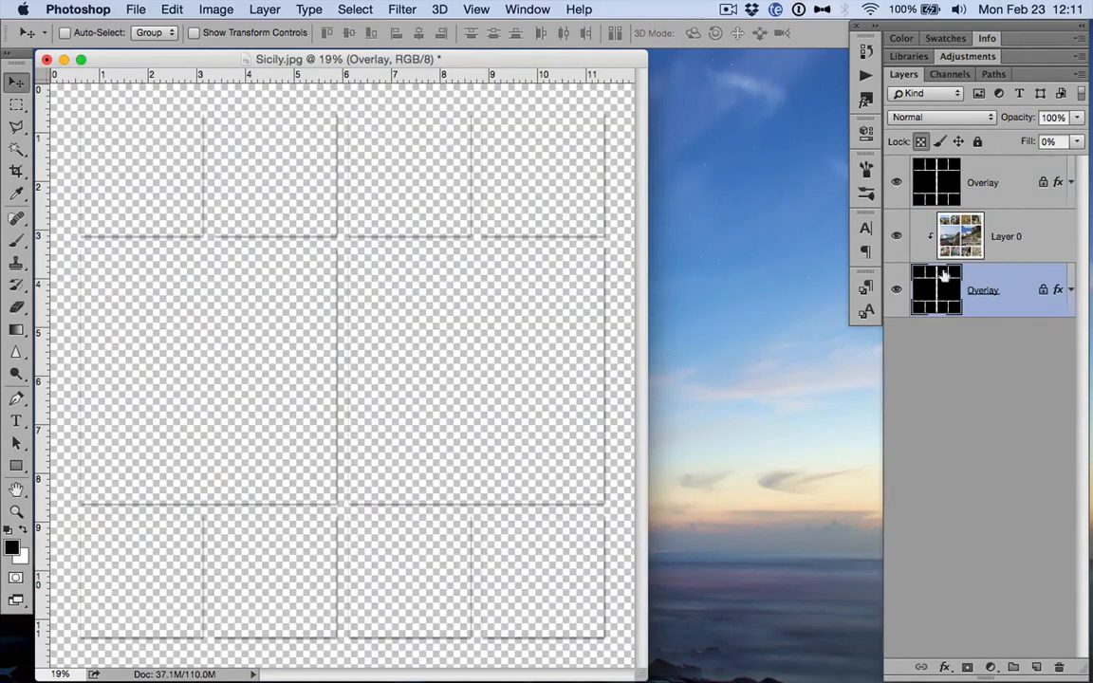
- Set the Fill of the lower Overlay layer to 100% and delete the upper Overlay layer
left_click(1043, 144)
left_click_drag(1020, 141, 1091, 147)
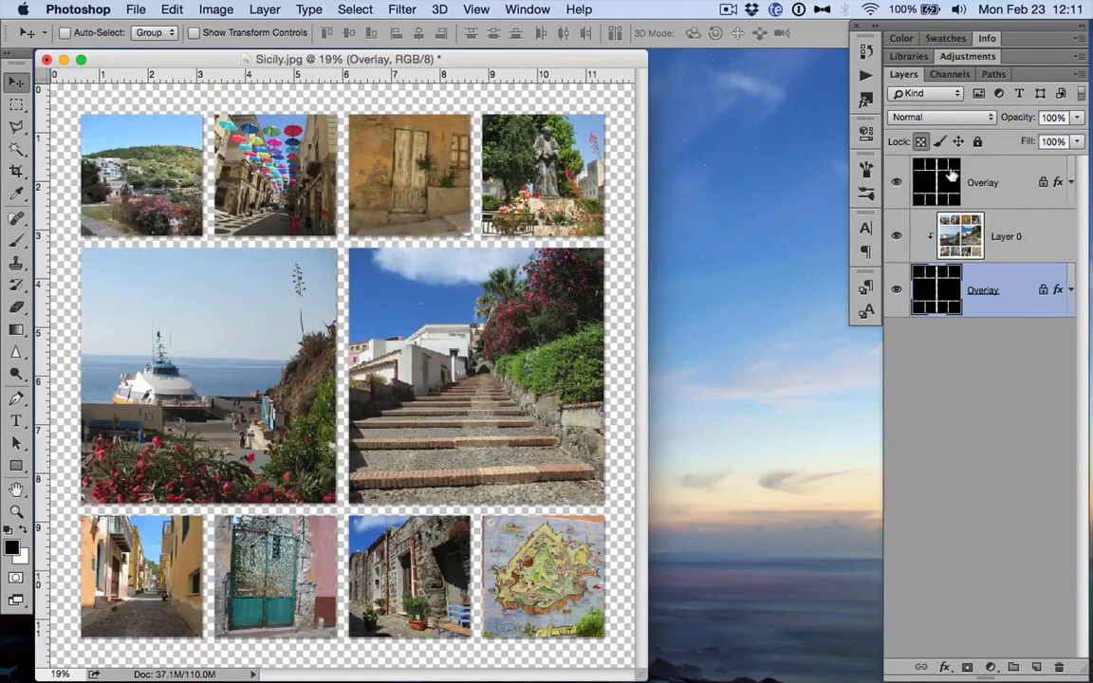
left_click(997, 190)
left_click(1058, 667)
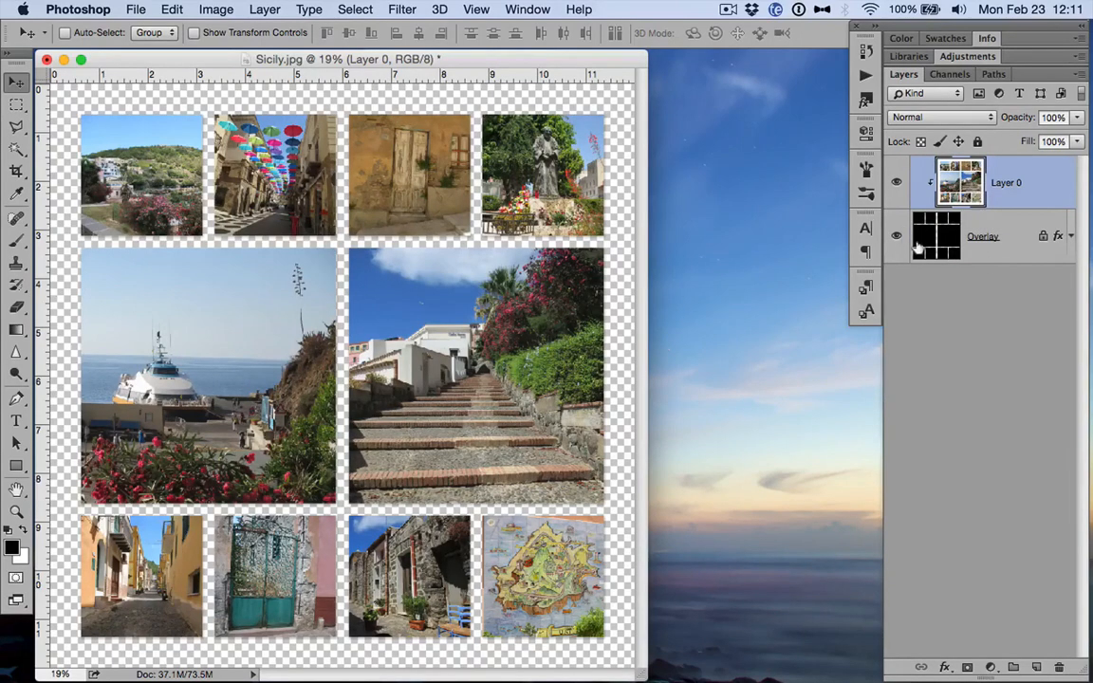
- Select the Overlay layer, switch to Finder and show the papers folder of StudioMix85_SpringLove in Cover Flow
left_click(949, 237)
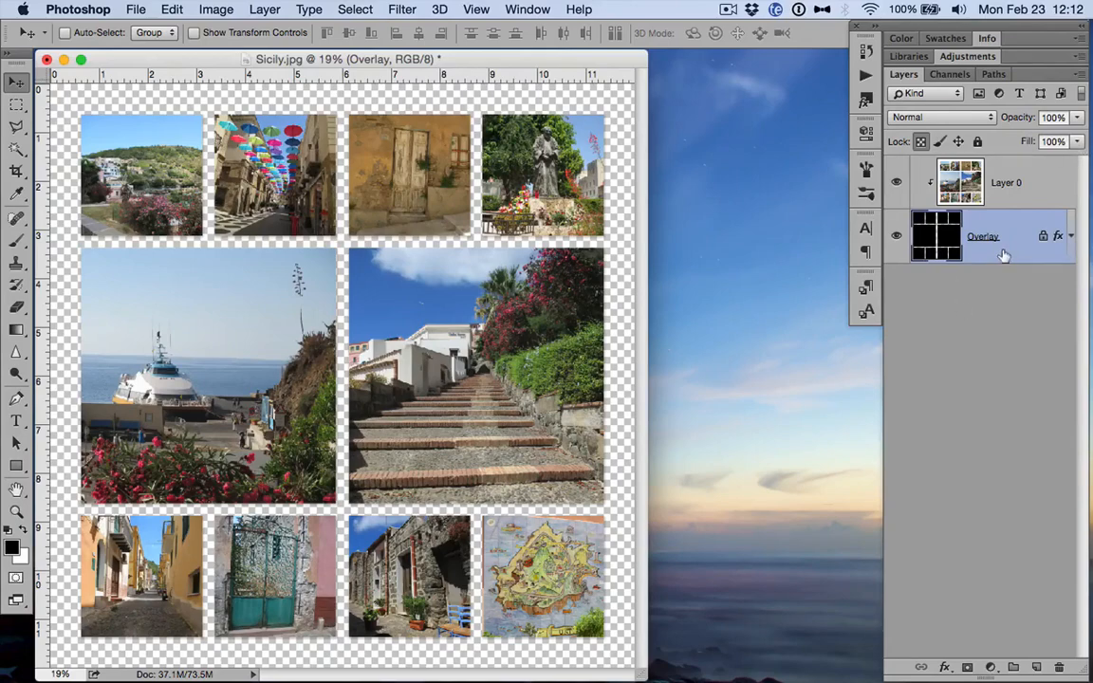
left_click(699, 180)
double_click(468, 134)
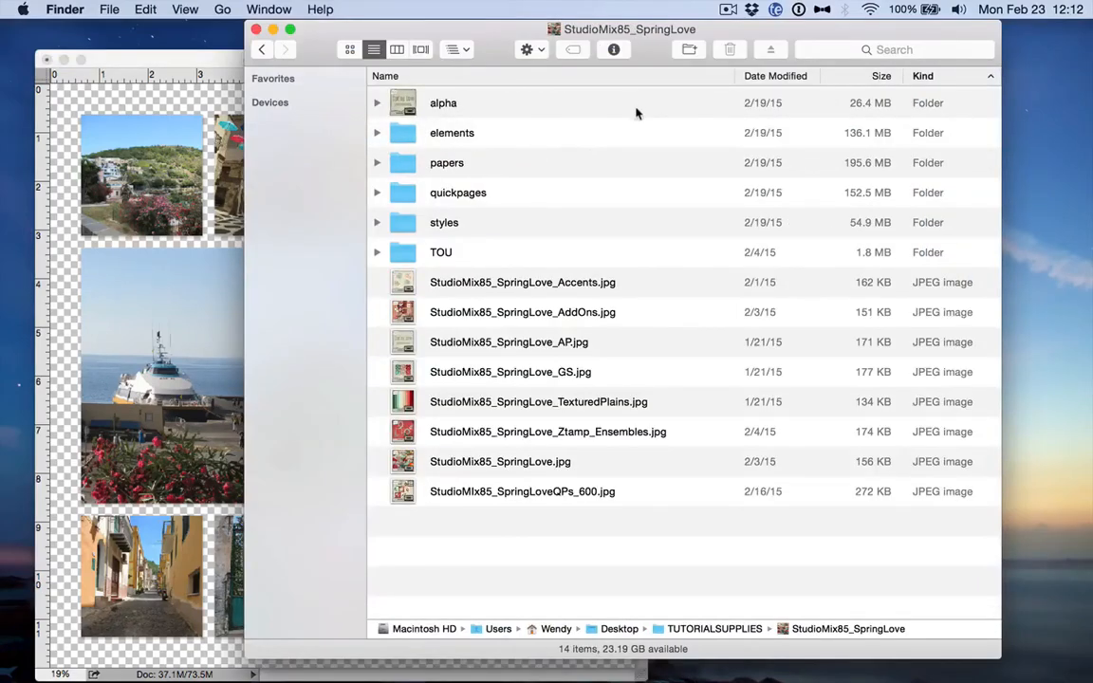
double_click(441, 166)
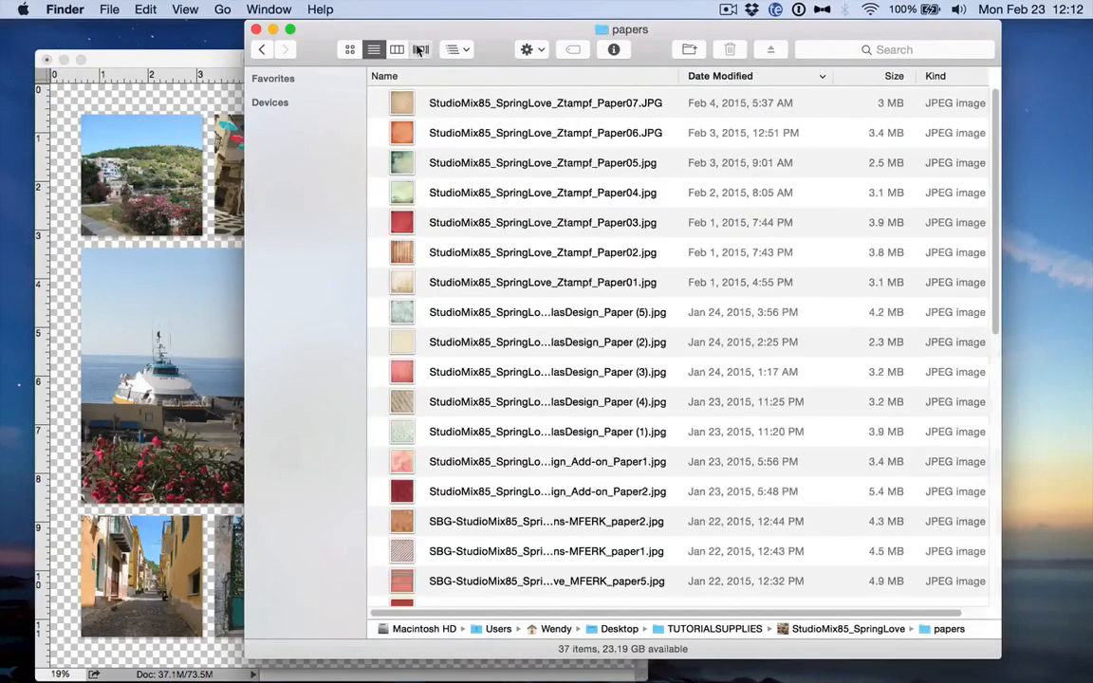
left_click(421, 49)
left_click(546, 287)
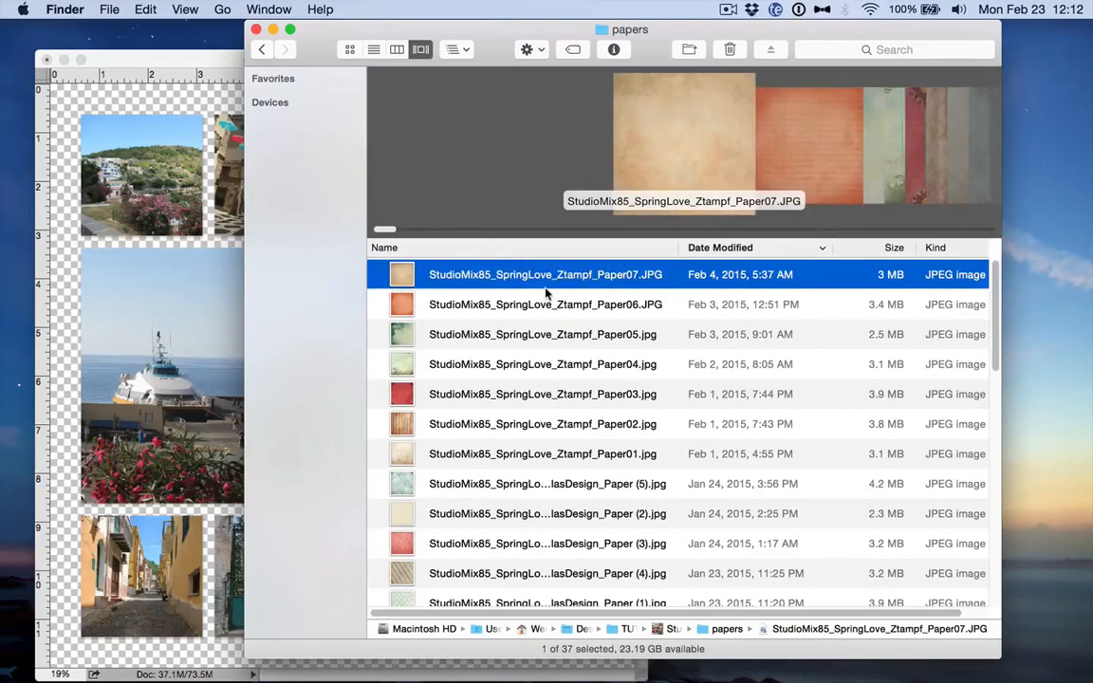
- Browse the StudioMix85_SpringLove paper previews and settle on StudioMix85_SpringLove_Ztampf_Paper01.jpg as the background
key("Down")
key("Up")
key("Down")
key("Down")
key("Down")
key("Down")
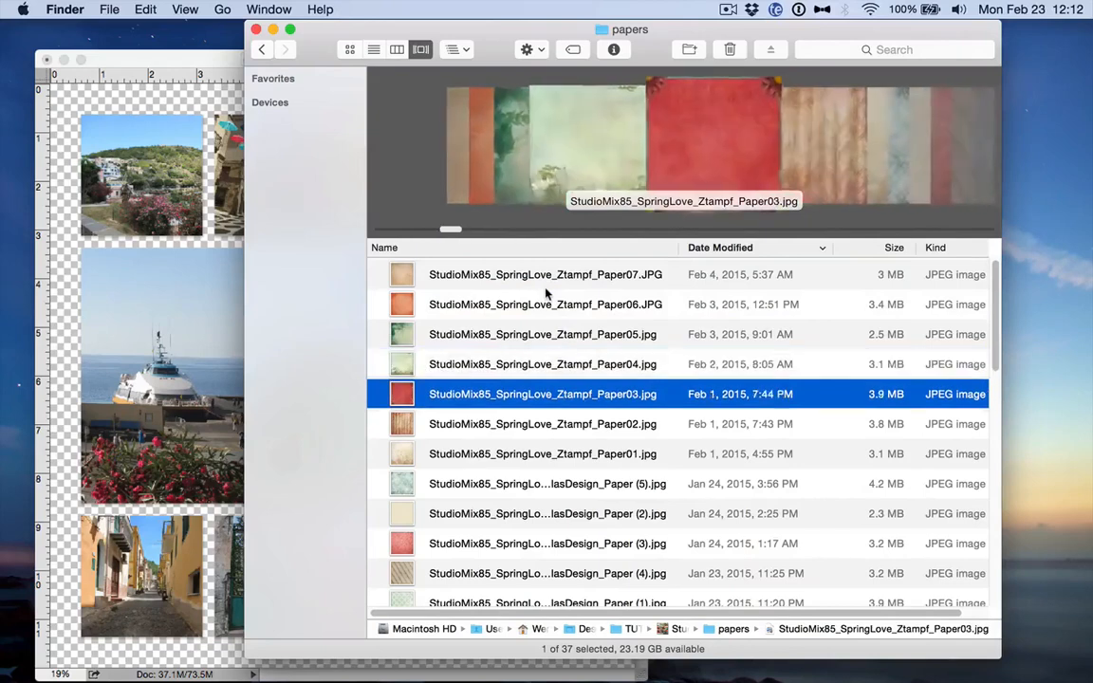
key("Down")
key("Down")
key("Down")
key("Up")
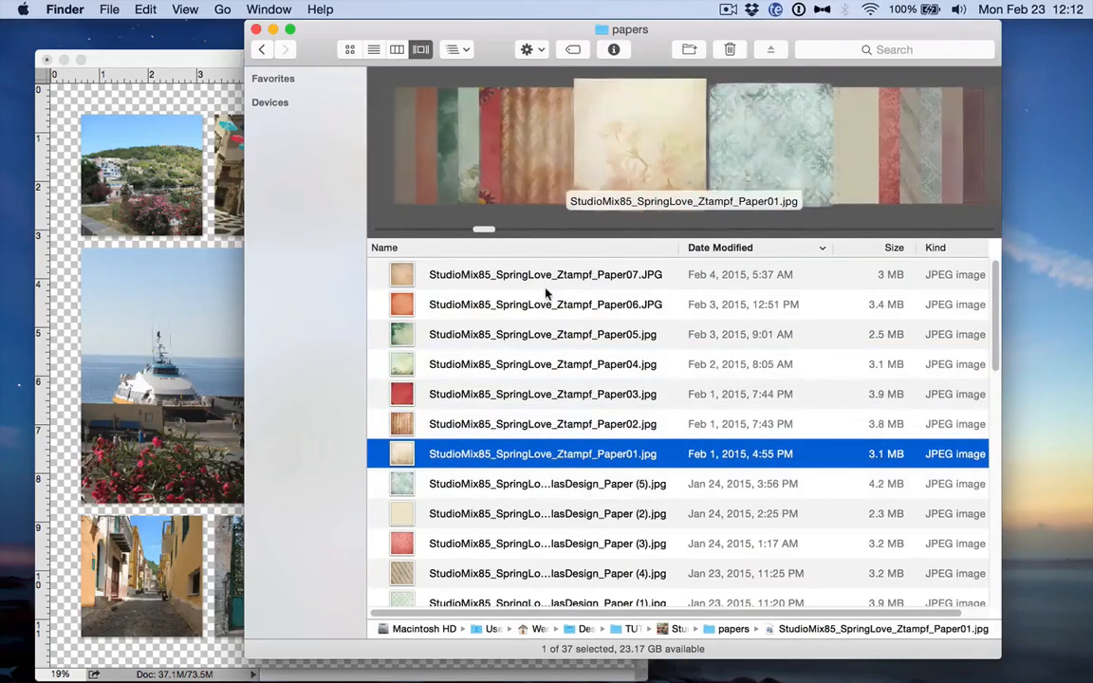
key("Down")
key("Up")
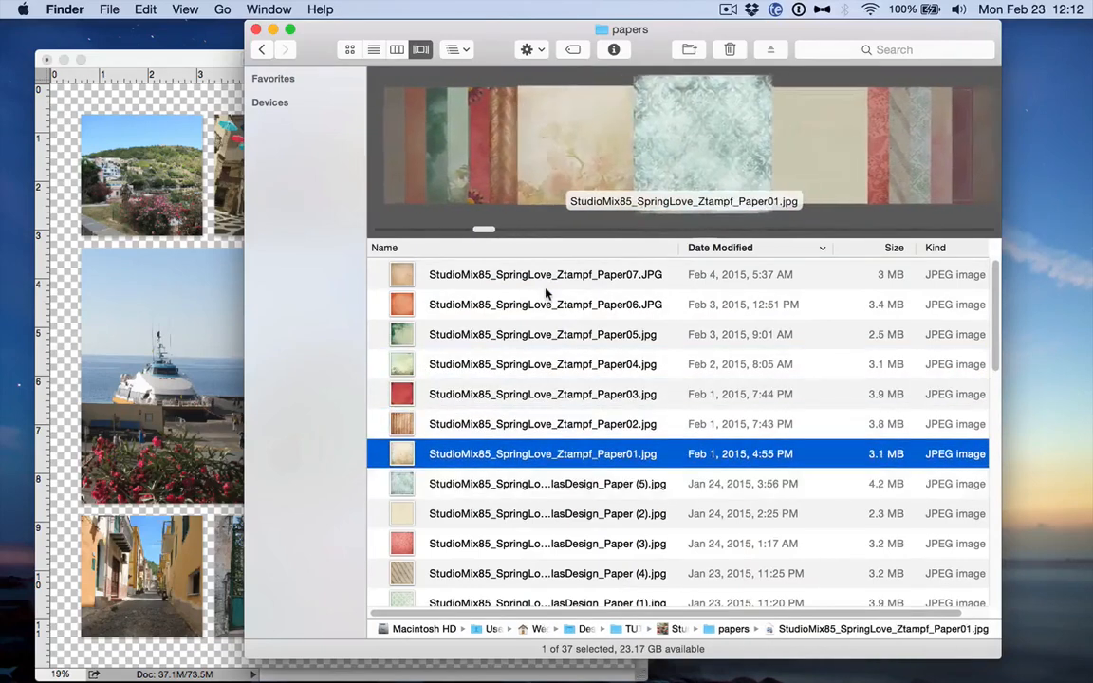
- Place StudioMix85_SpringLove_Ztampf_Paper01.jpg beneath the Overlay layer in the collage document and clip the photo layer to Overlay again
left_click_drag(532, 463, 102, 305)
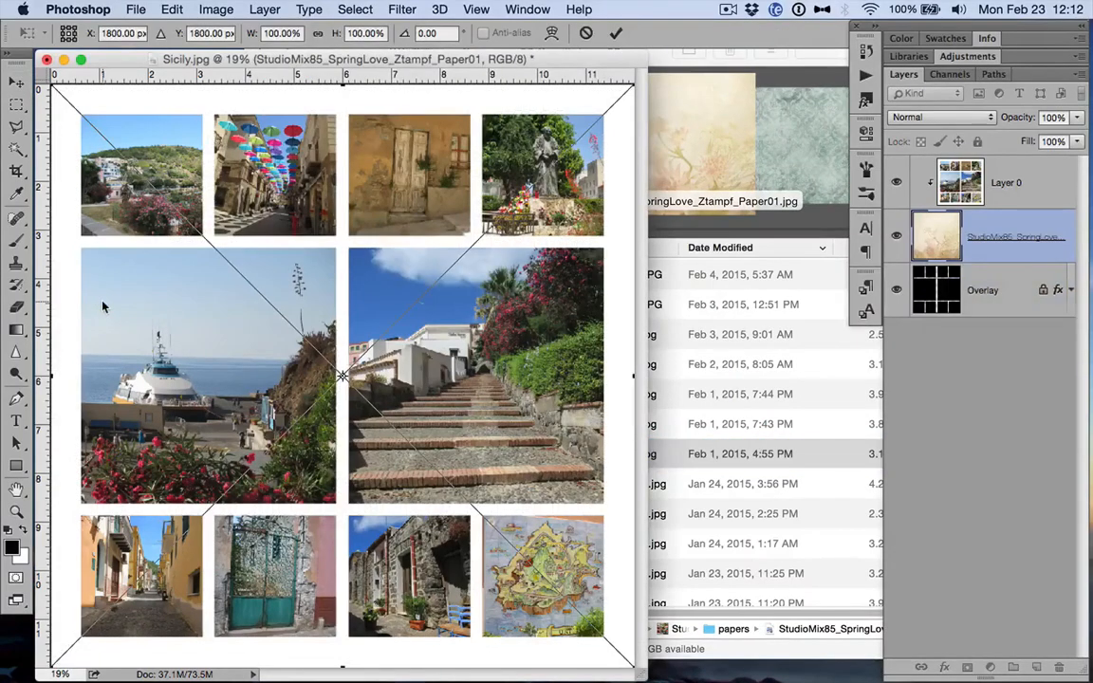
key("Return")
key("super+bracketleft")
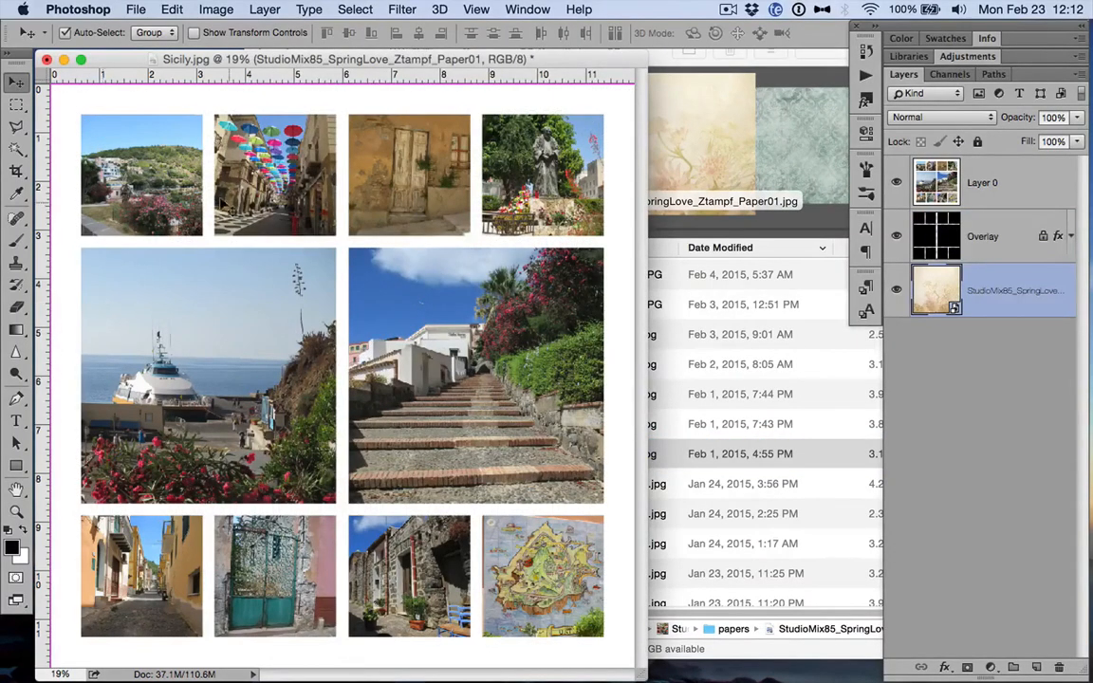
left_click(997, 208, "alt")
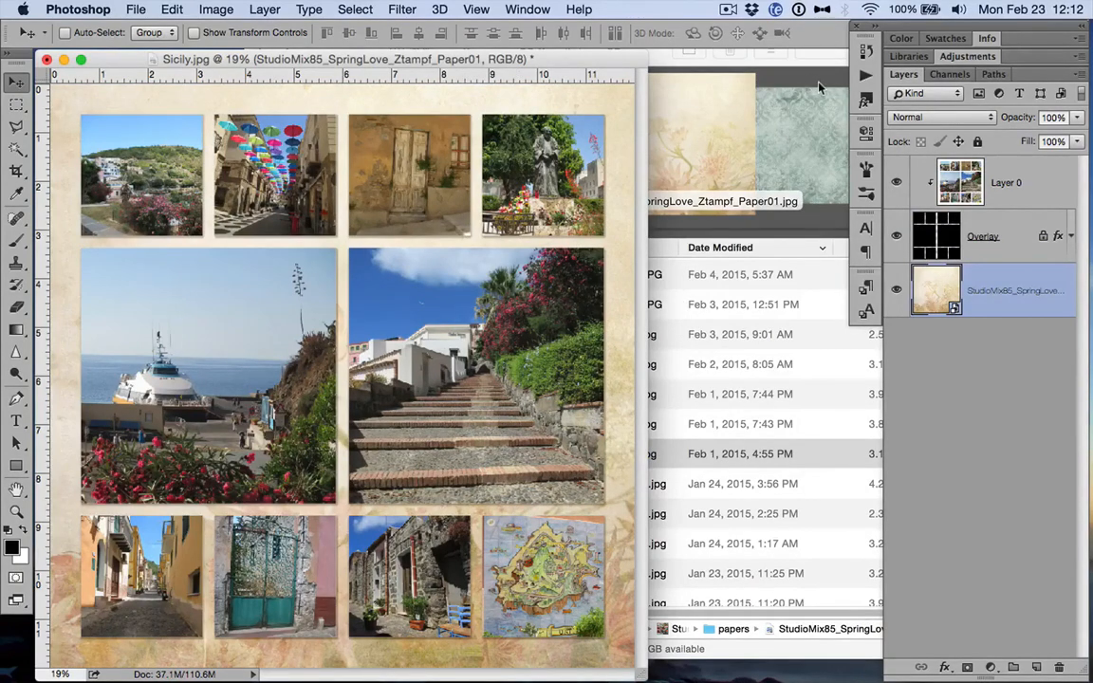
- Clear the Finder window from behind the collage and return to the Sicily.jpg document in Photoshop
left_click(689, 381)
left_click(265, 29)
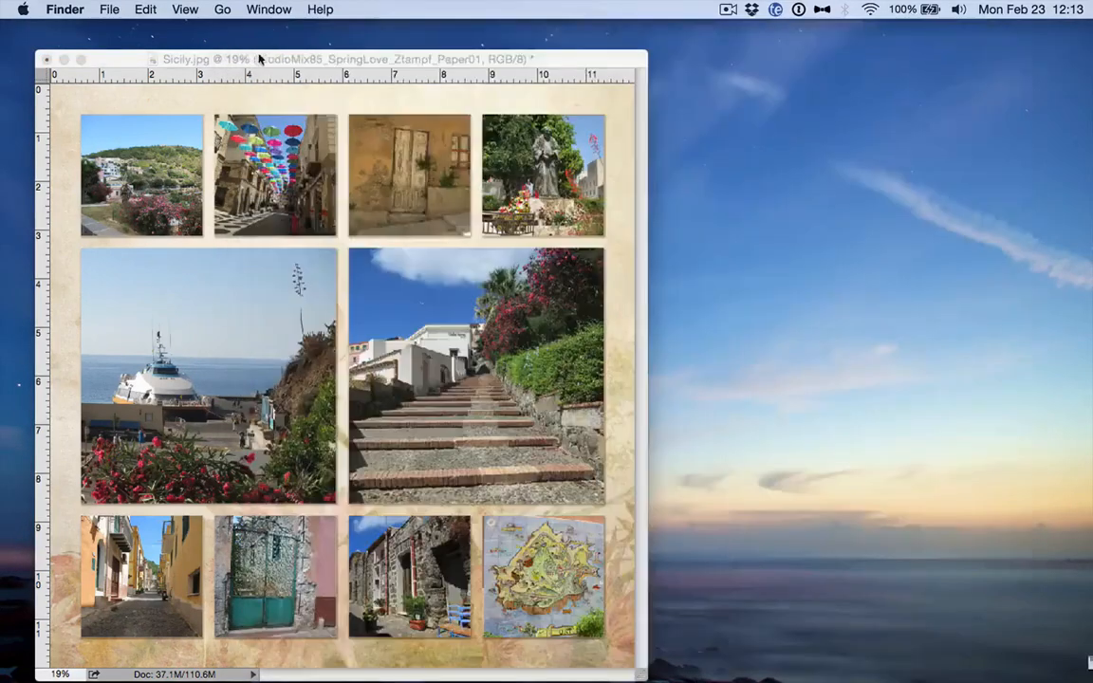
left_click(236, 59)
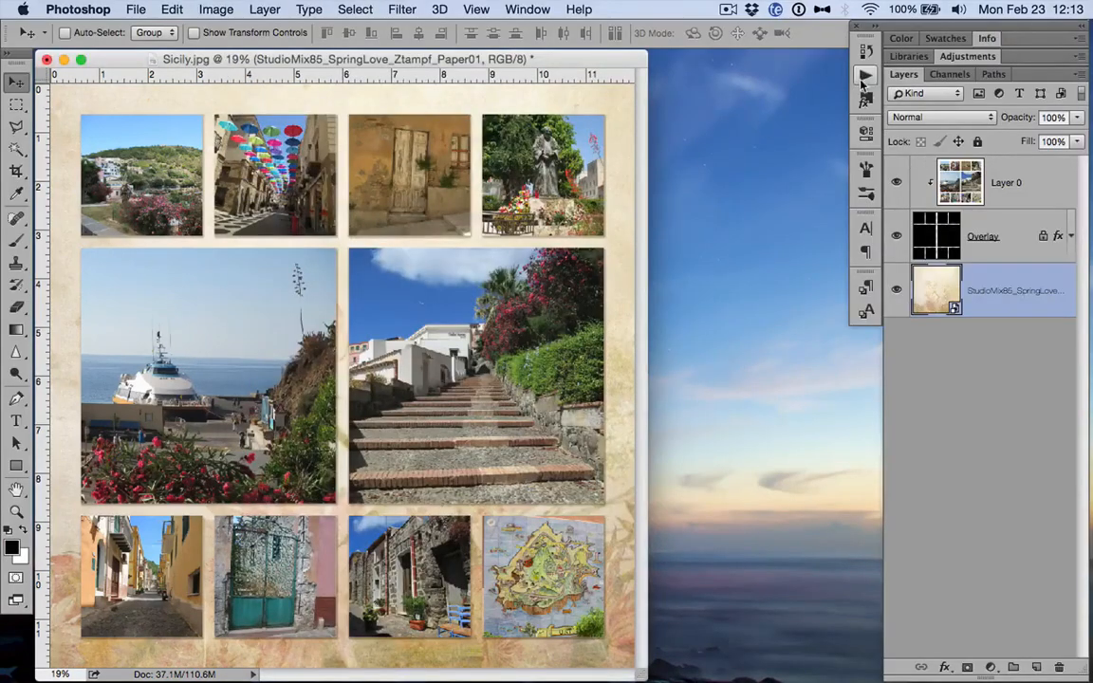
- Run the WZ_TE_TheCornerTopLeft action from the WZ_TheEmbellisher1 set and continue past its two instruction messages
left_click(863, 83)
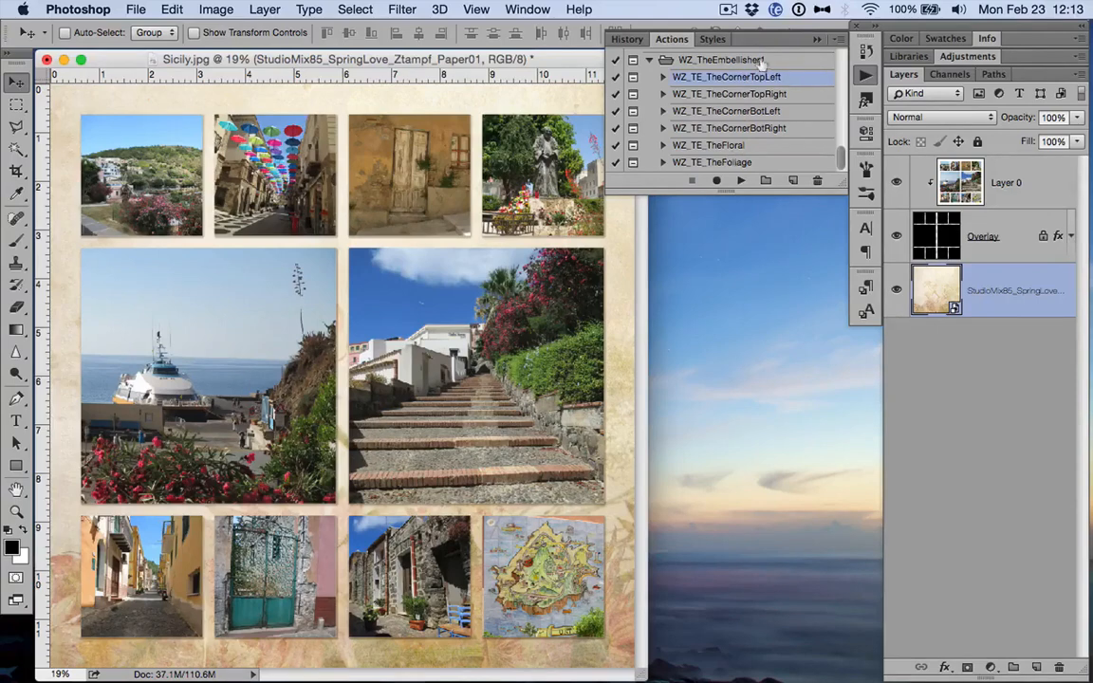
left_click(739, 179)
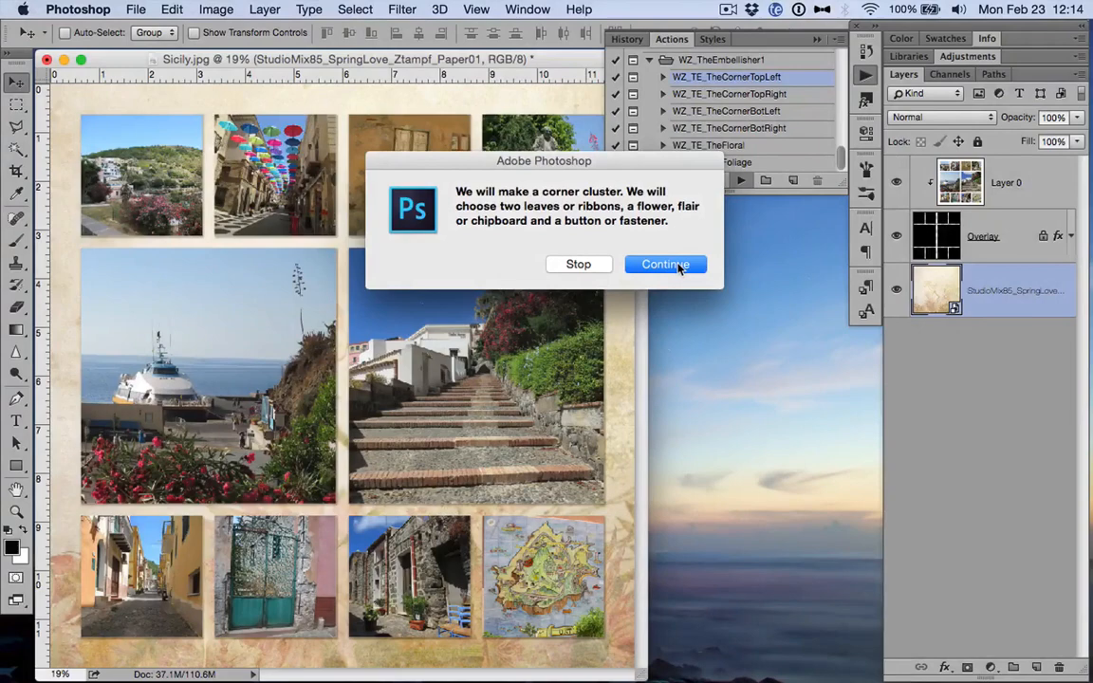
left_click(666, 265)
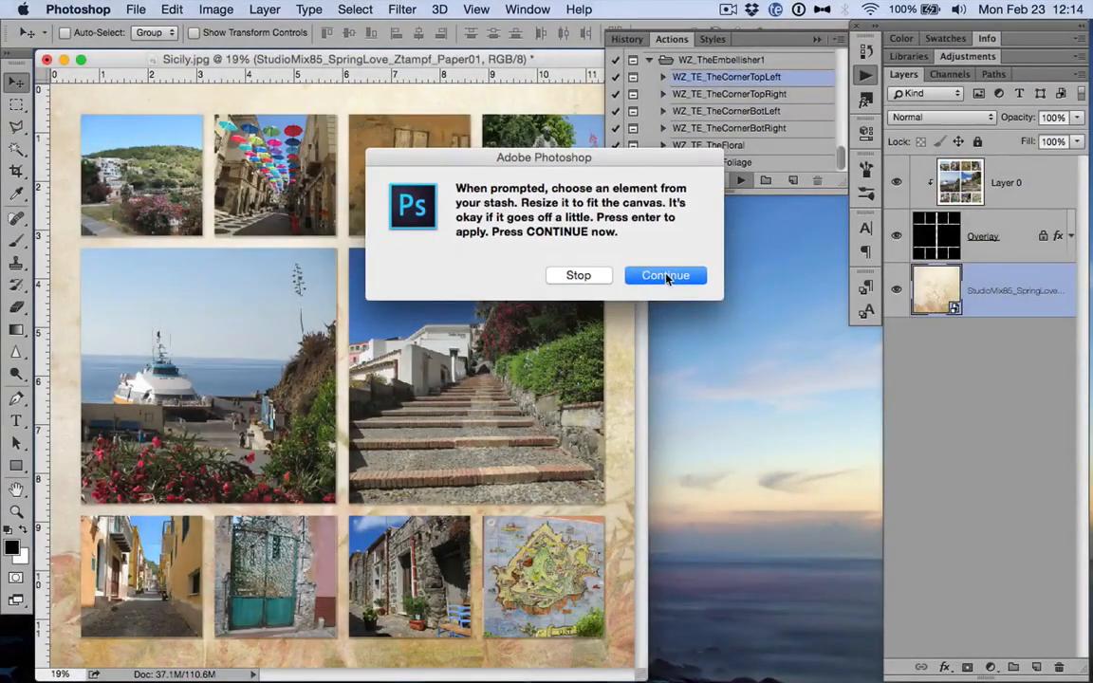
left_click(667, 277)
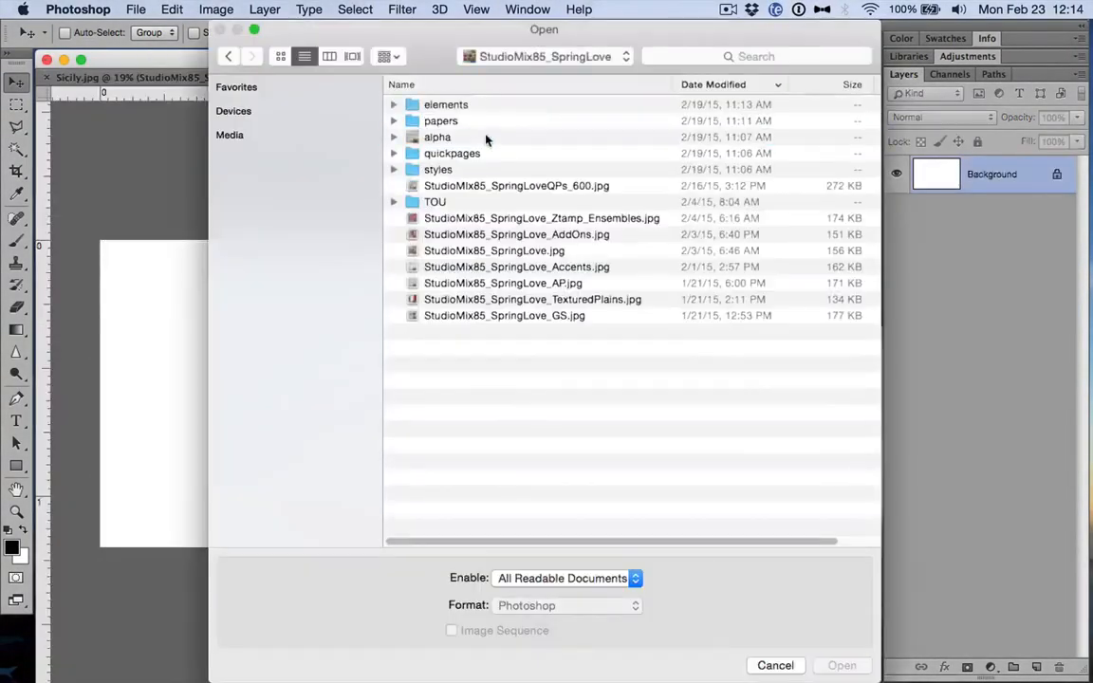
- Open the elements folder of StudioMix85_SpringLove in the file chooser and show it in Cover Flow
double_click(429, 106)
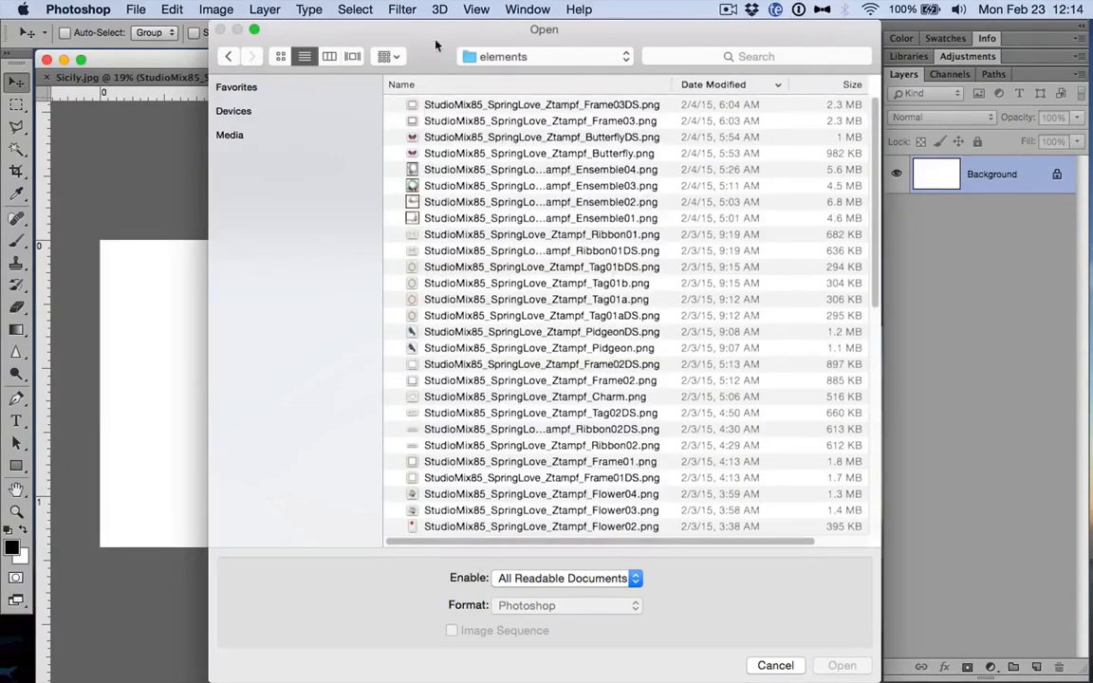
left_click_drag(436, 45, 568, 168)
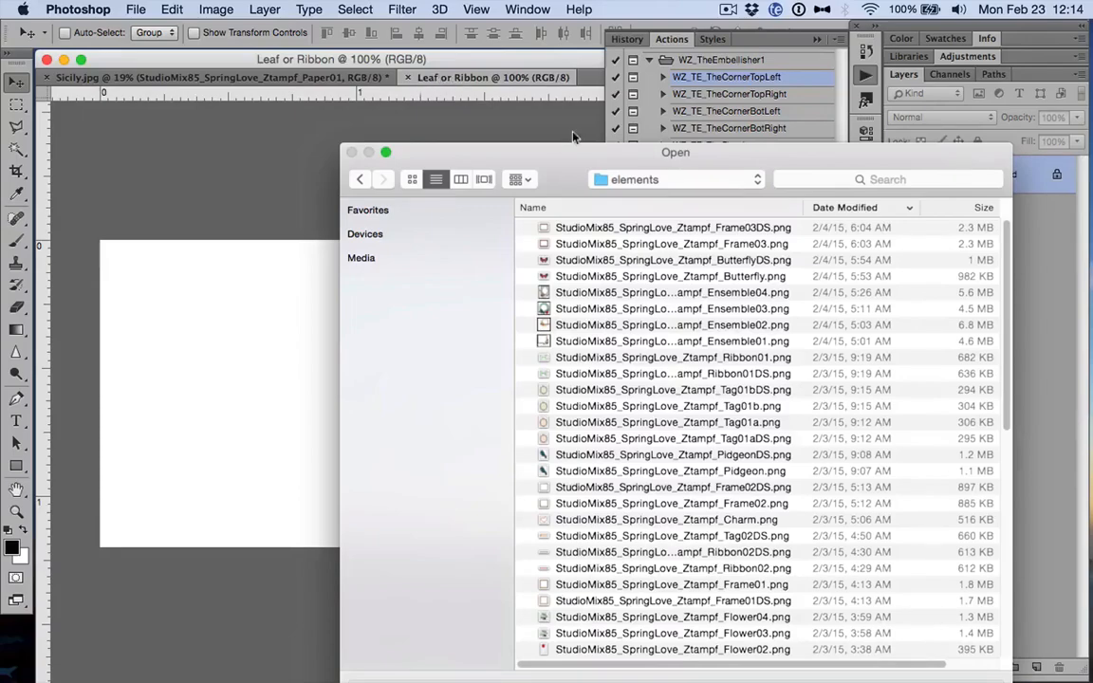
left_click_drag(570, 175, 524, 53)
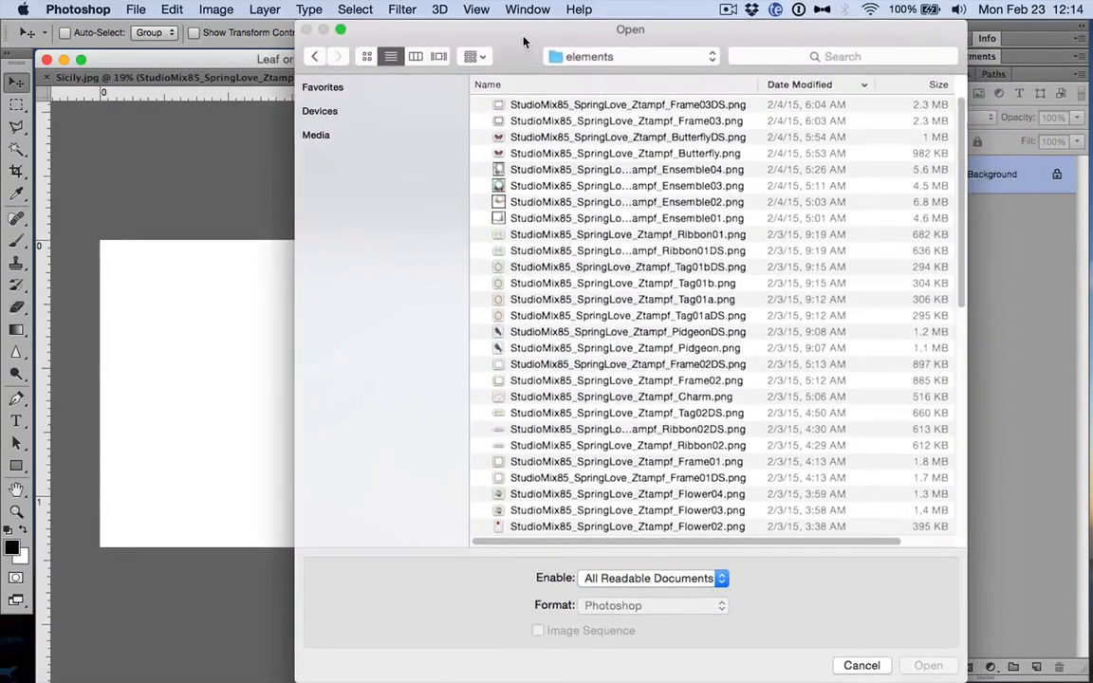
left_click(436, 58)
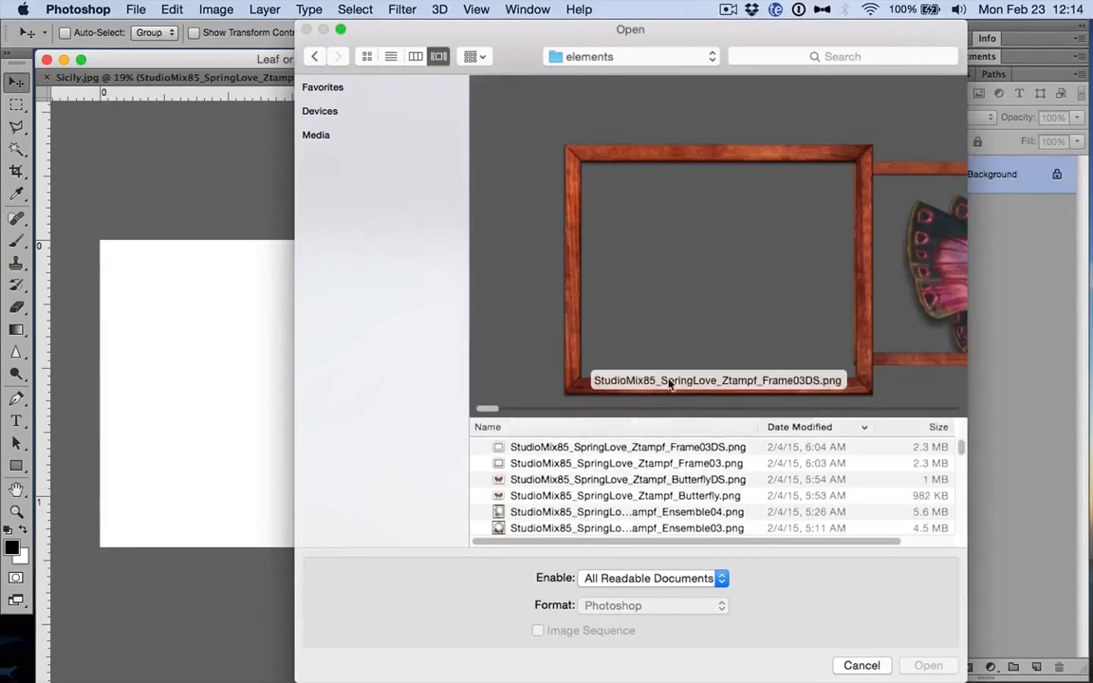
- Browse the element previews and place StudioMix85_SpringLove_LilasDesign_Element (2).png as the first leaf of the corner cluster
left_click(598, 450)
key("Down")
key("Down")
key("Down")
key("Down")
key("Down")
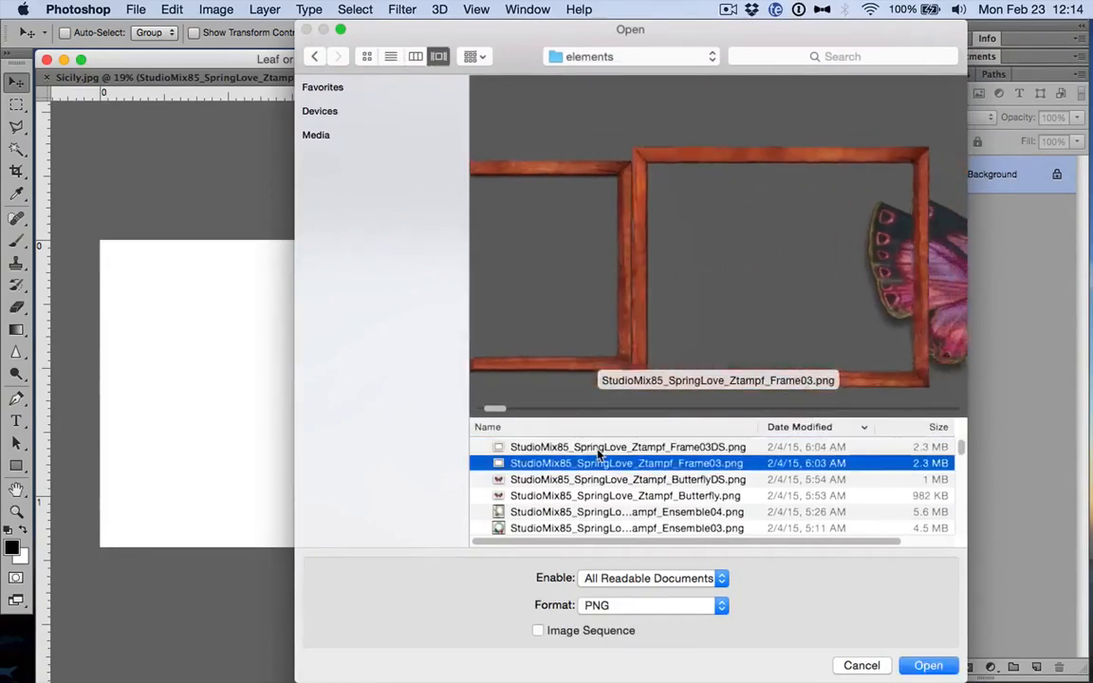
key("Down")
key("Down")
key("Down")
key("Down")
key("Down")
key("Down")
key("Down")
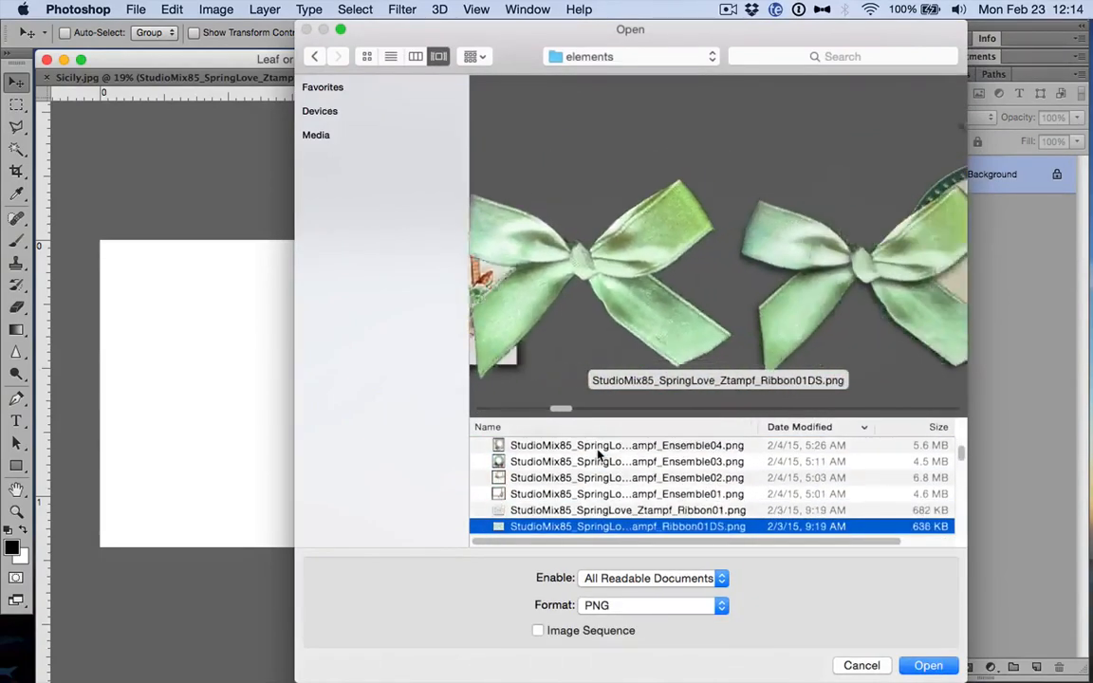
key("Down")
key("Down")
key("Down")
key("Down")
key("Down")
key("Down")
key("Down")
key("Down")
key("Down")
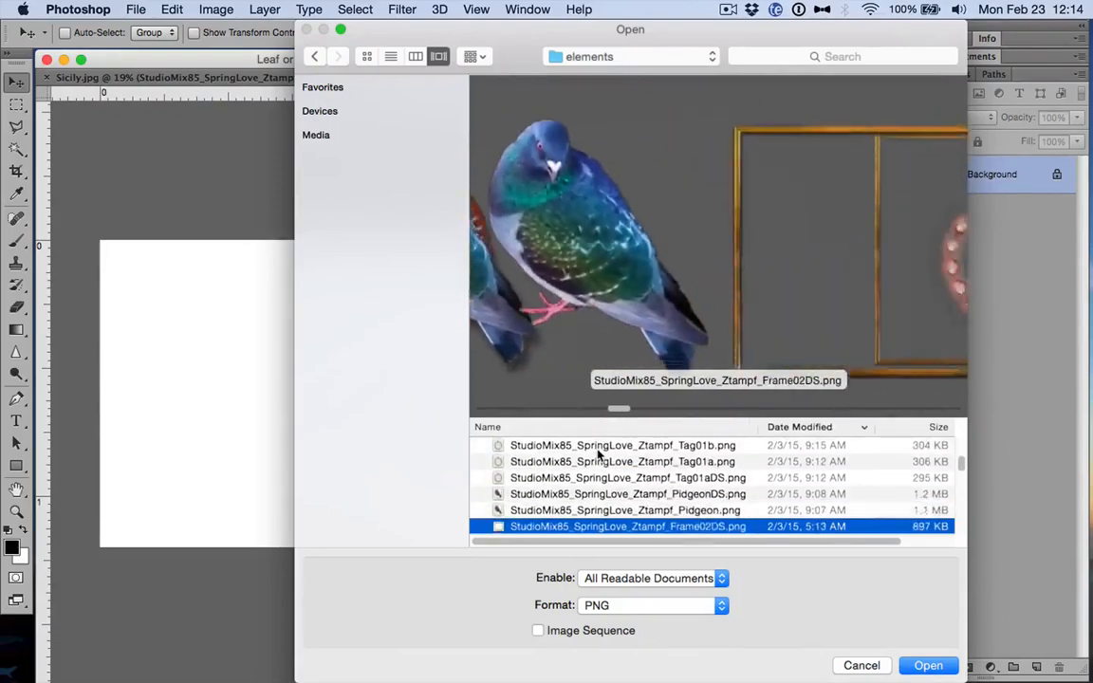
key("Down")
key("Down")
key("Down")
key("Down")
key("Down")
key("Down")
key("Down")
key("Down")
key("Down")
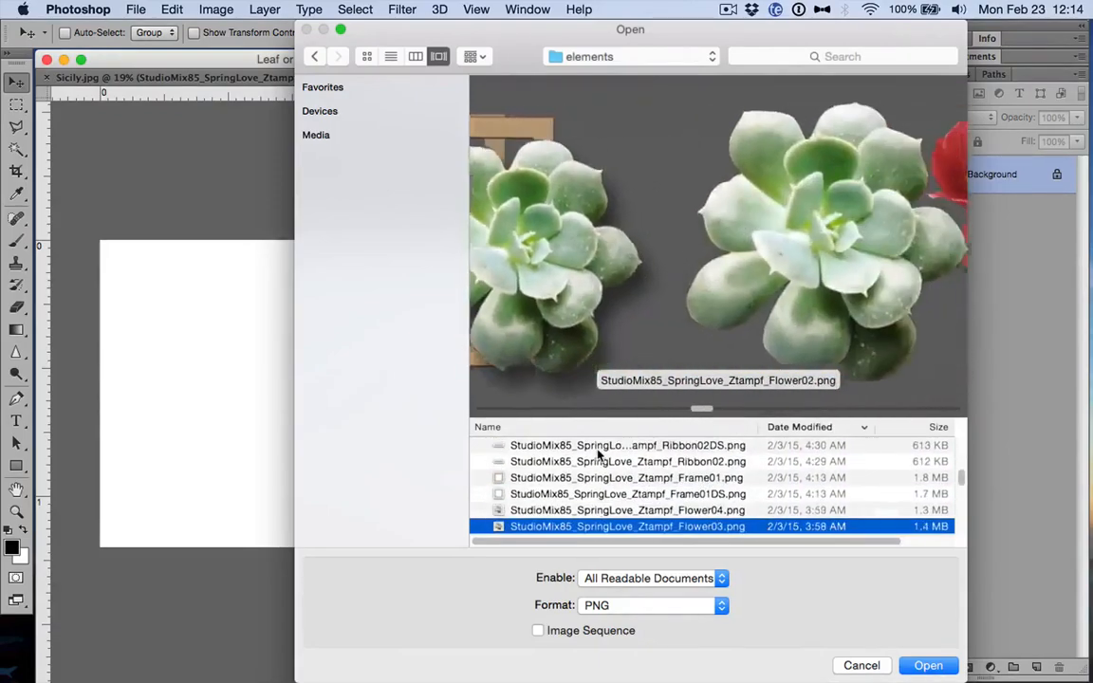
key("Down")
key("Down")
key("Down")
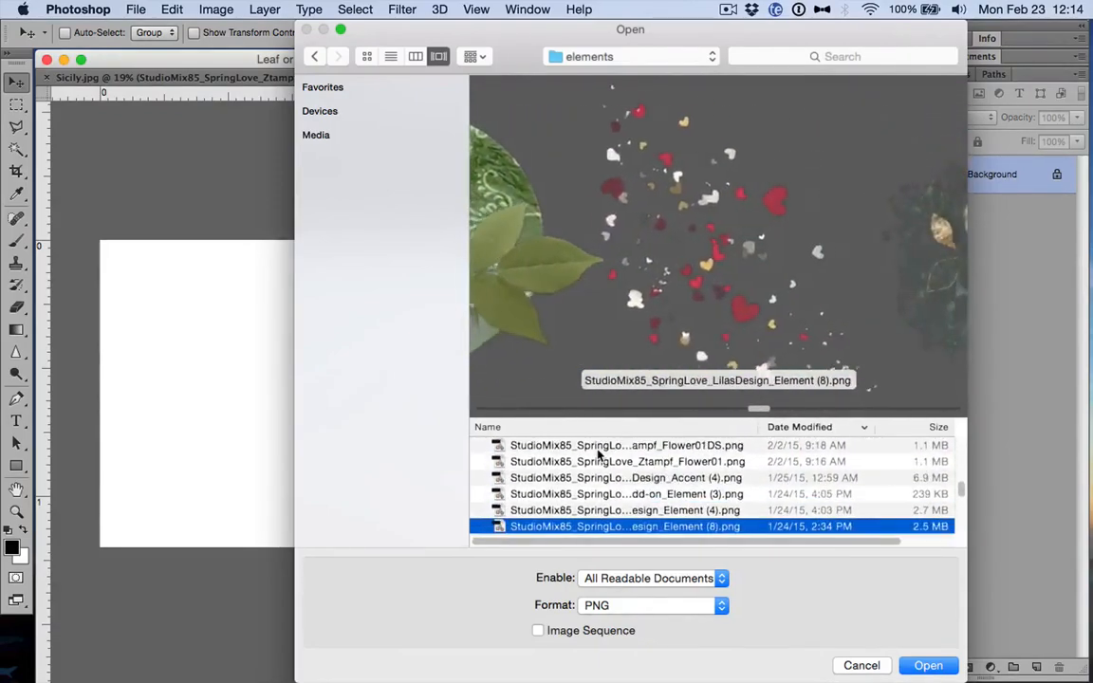
key("Up")
key("Down")
key("Down")
key("Down")
key("Down")
key("Down")
key("Down")
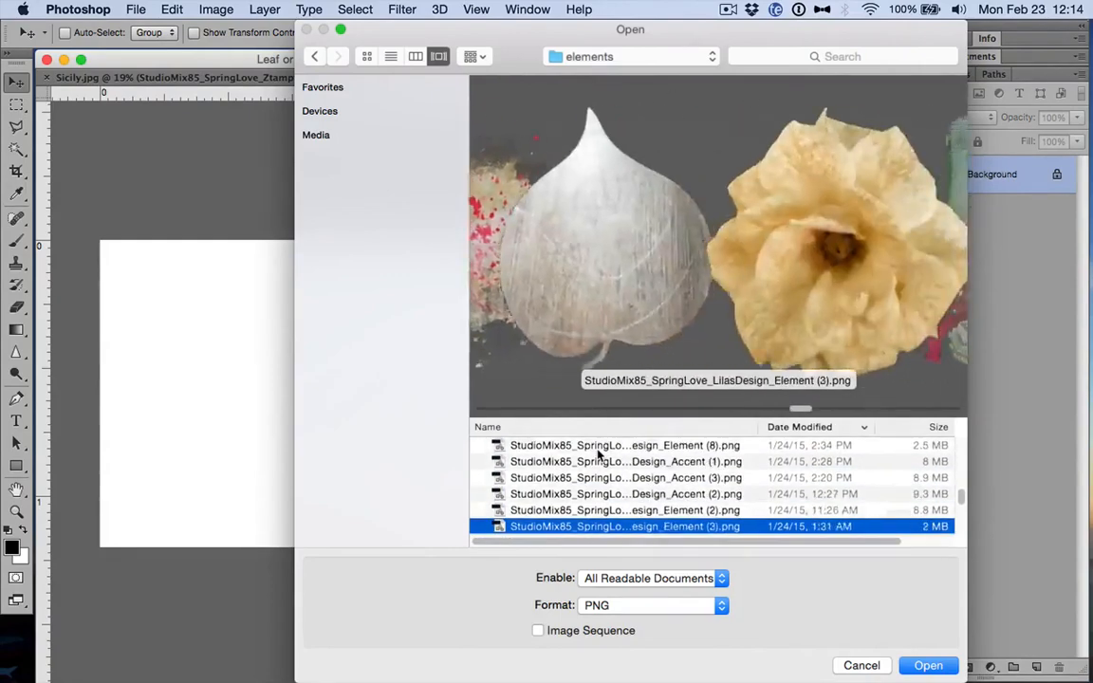
key("Up")
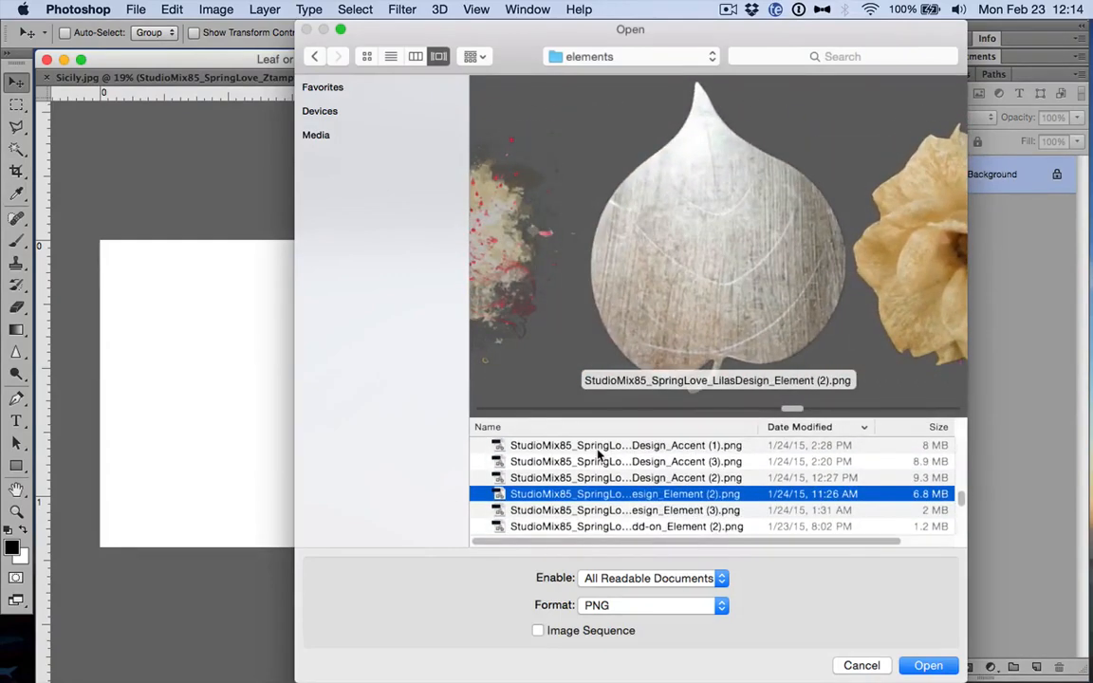
key("Return")
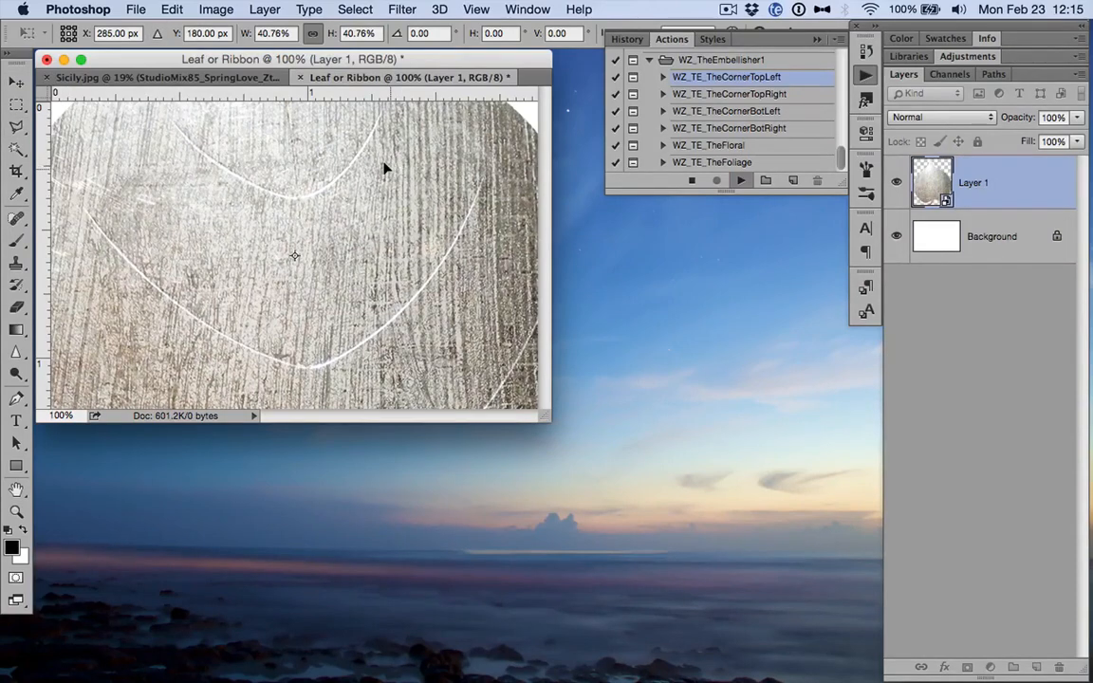
- Scale the first leaf to about 20.89%, rotate it 90 degrees so it fits the canvas, and apply the transform
key("super+equal")
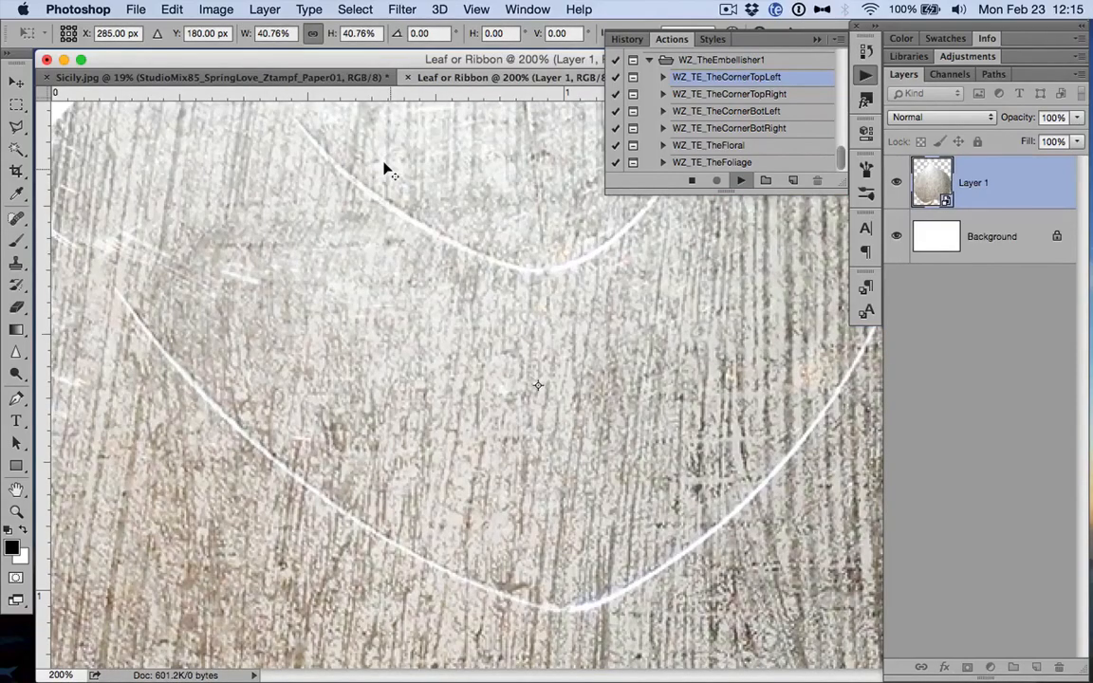
key("super+minus")
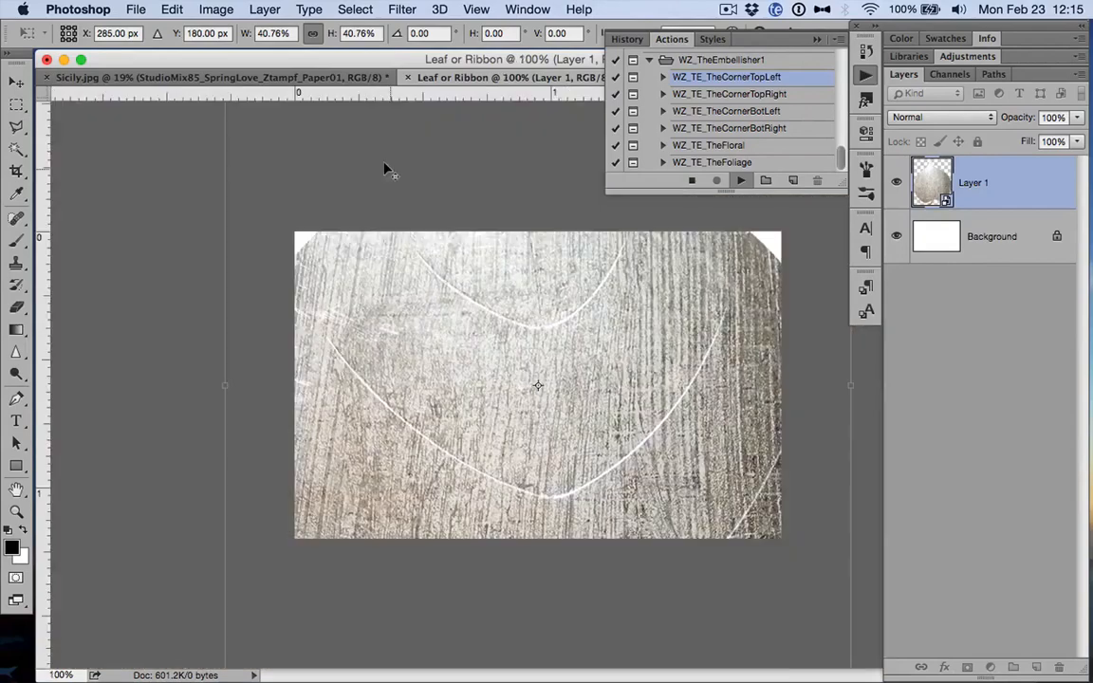
key("super+minus")
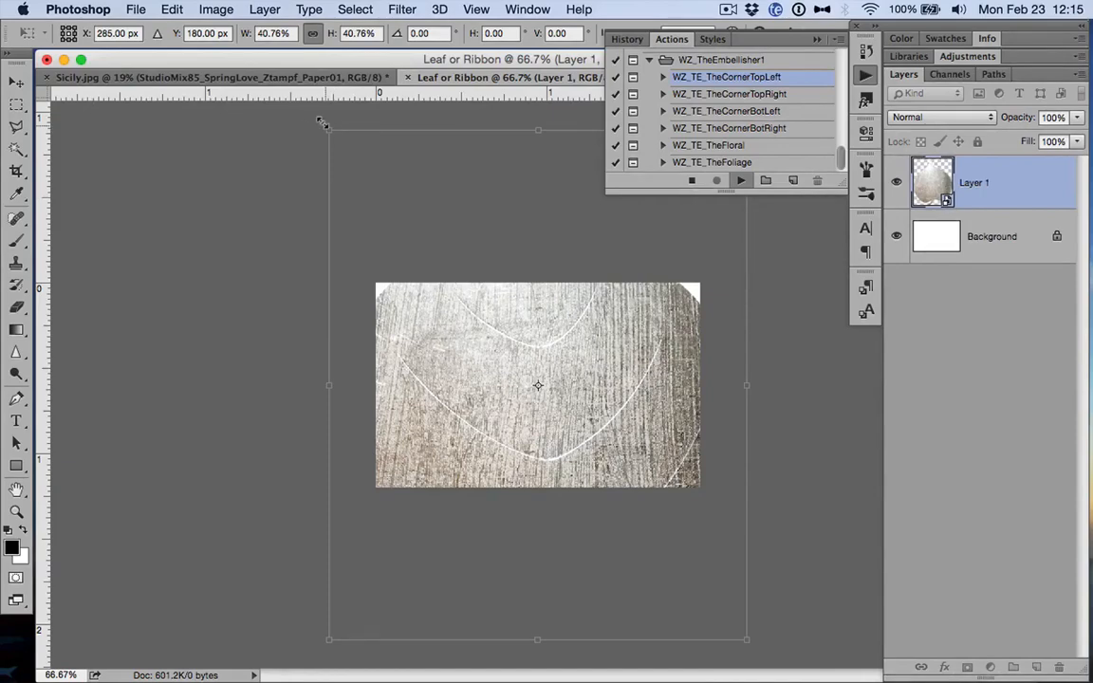
left_click_drag(322, 122, 446, 319)
left_click_drag(749, 301, 727, 328)
left_click_drag(588, 412, 513, 333)
left_click_drag(702, 264, 671, 288)
left_click_drag(591, 372, 597, 361)
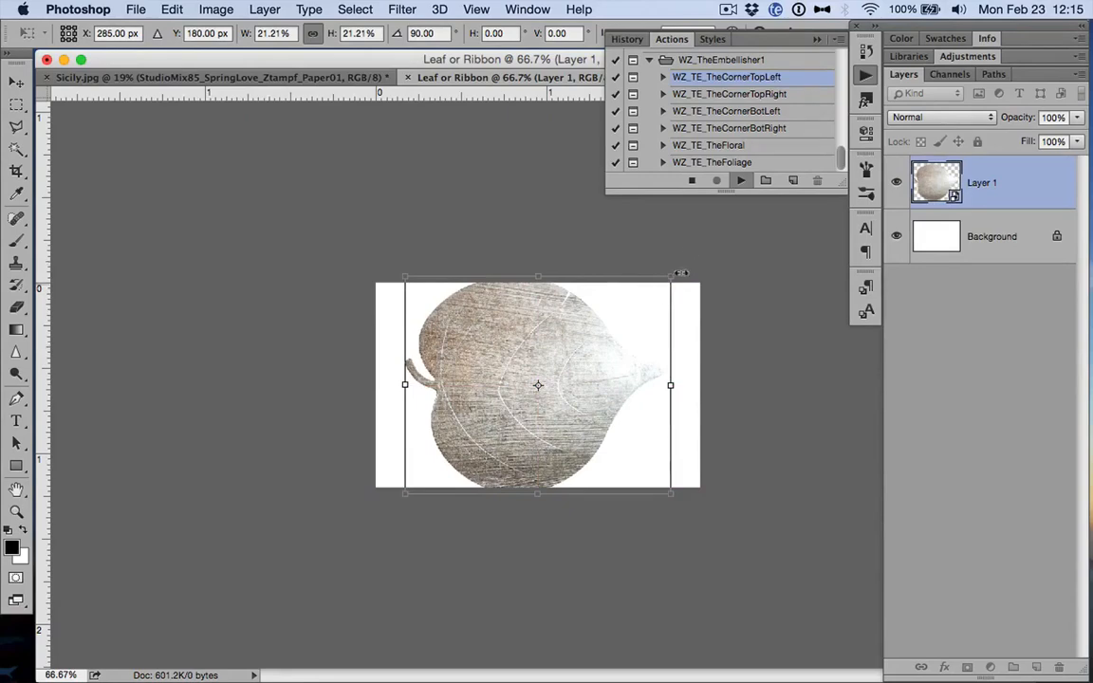
mouse_move(668, 274)
left_mouse_down()
mouse_move(685, 259)
mouse_move(668, 277)
left_mouse_up()
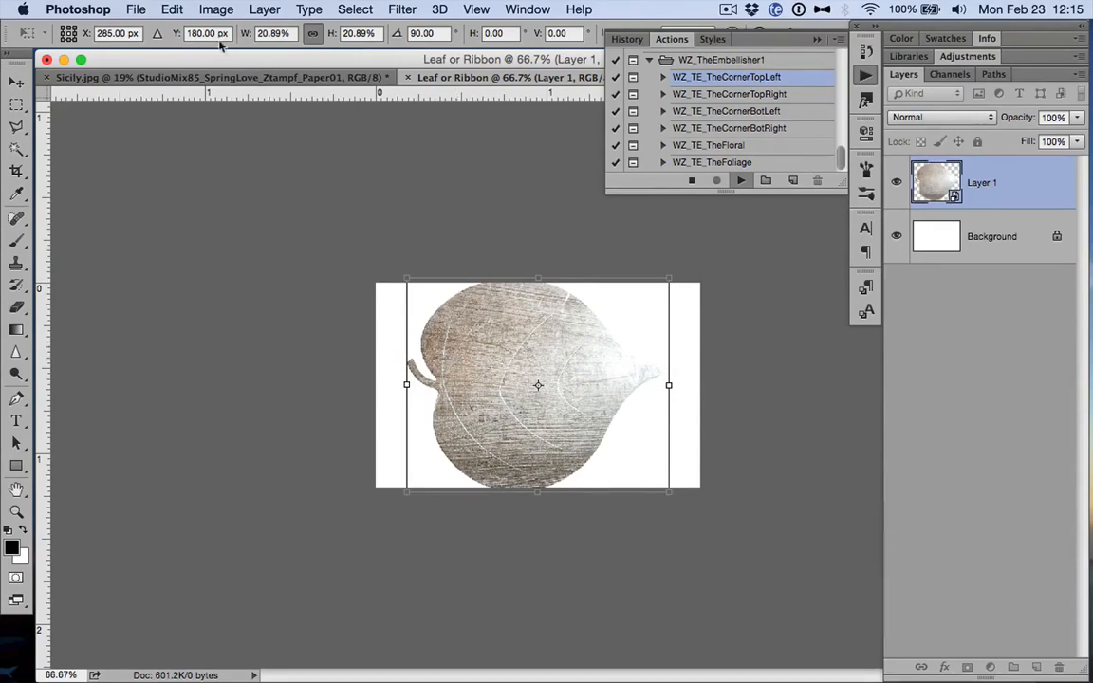
left_click(273, 33)
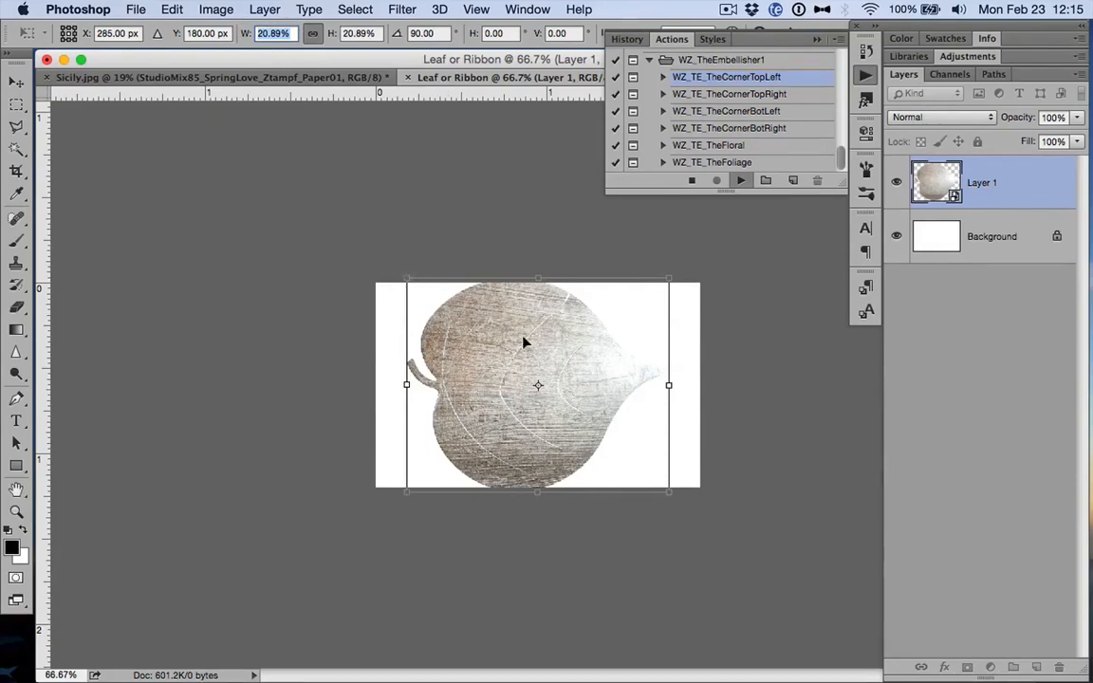
key("Return")
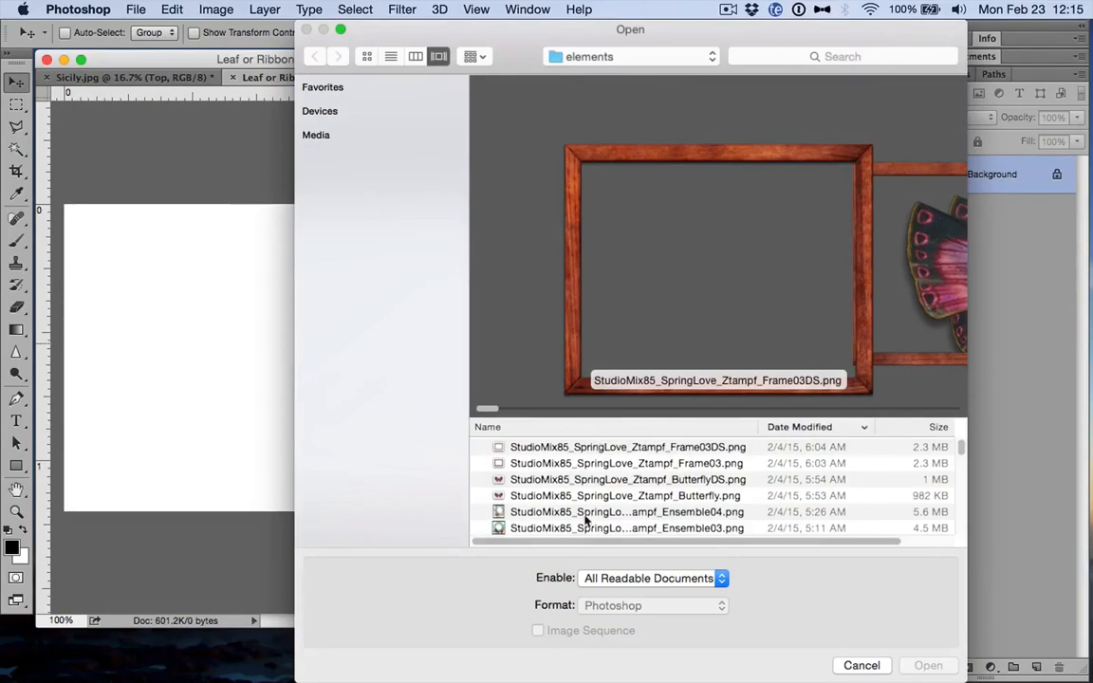
- Place StudioMix85_SpringLove_LilasDesign_Element (2).png as the second leaf in the Leaf or Ribbon 2 document
scroll(585, 519, "down", 5)
left_click(585, 520)
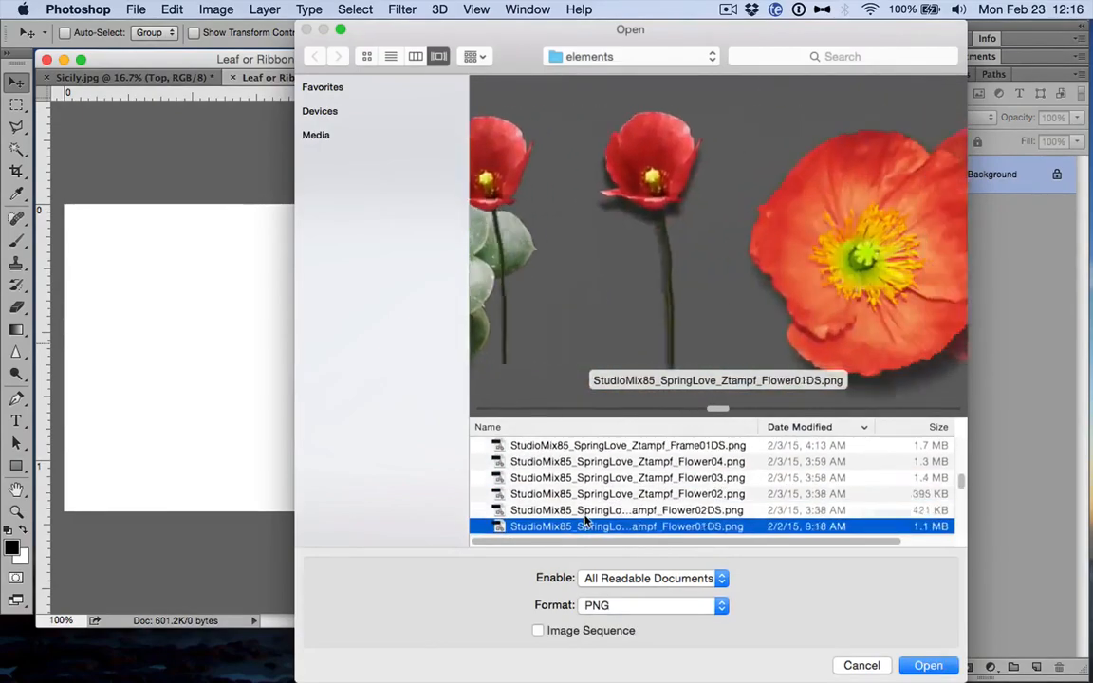
key("Down")
key("Down")
key("Down")
key("Down")
key("Down")
key("Down")
key("Down")
key("Down")
key("Down")
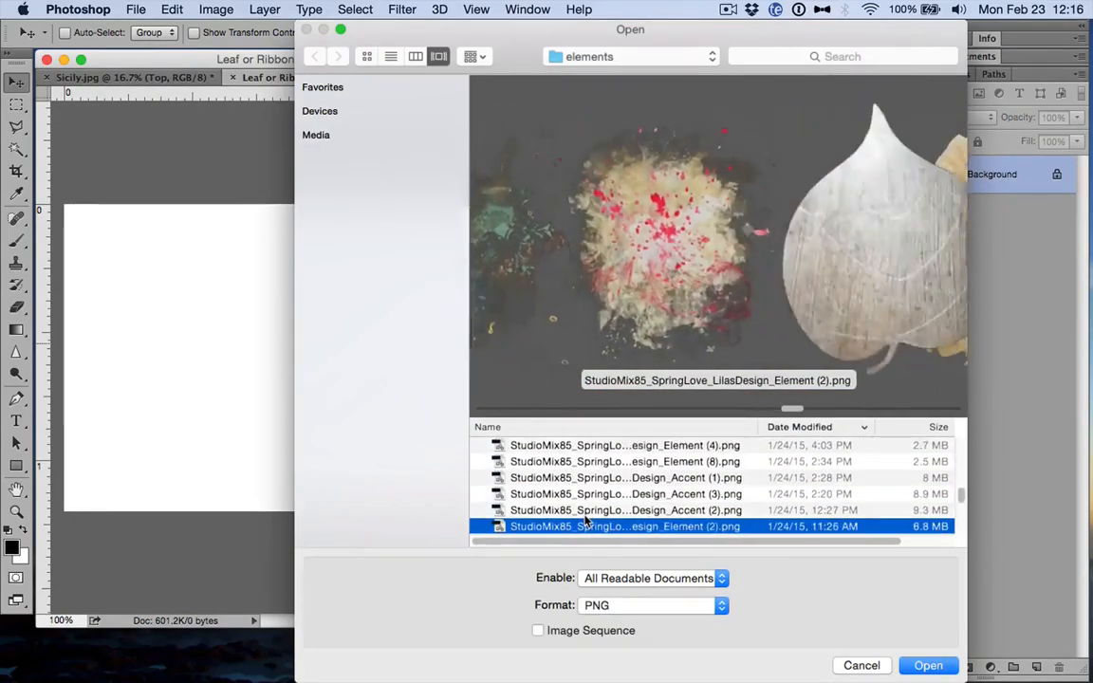
key("Return")
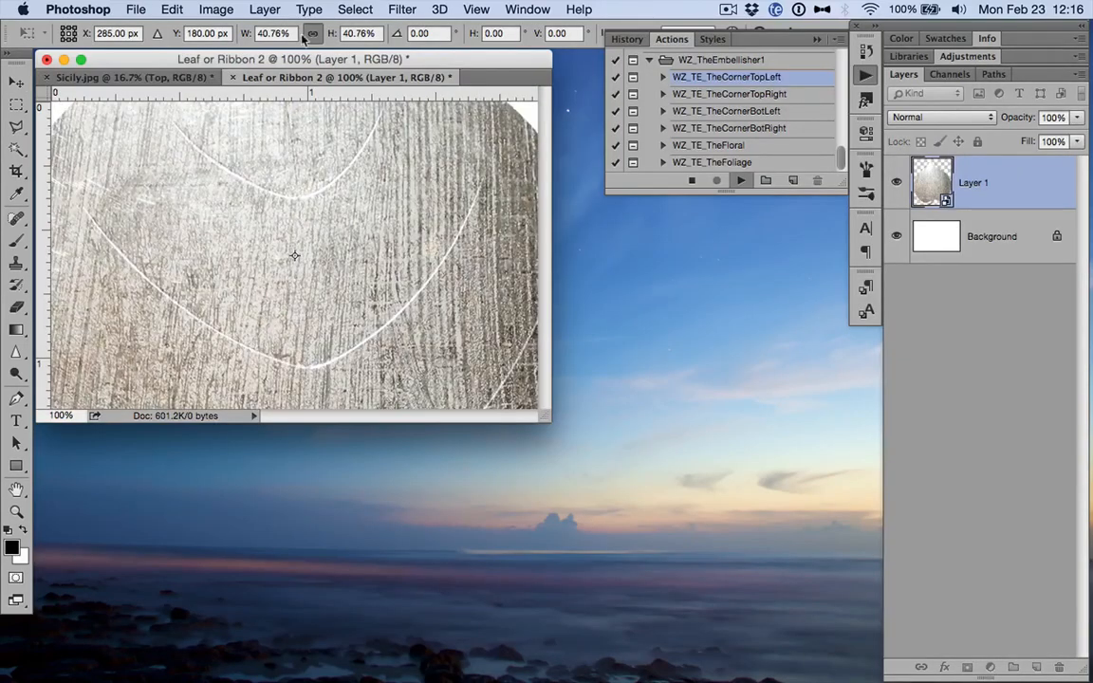
- Scale the second leaf to 20%, rotate it 90 degrees, and apply the transform
left_click(271, 35)
type("20")
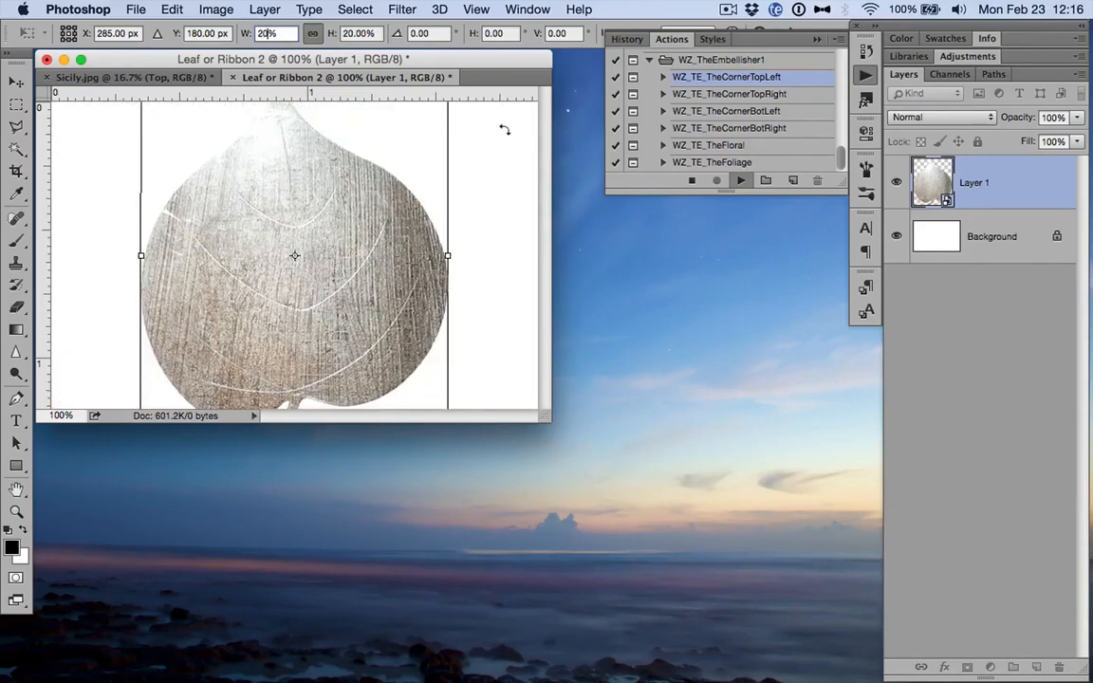
left_click_drag(493, 158, 366, 397)
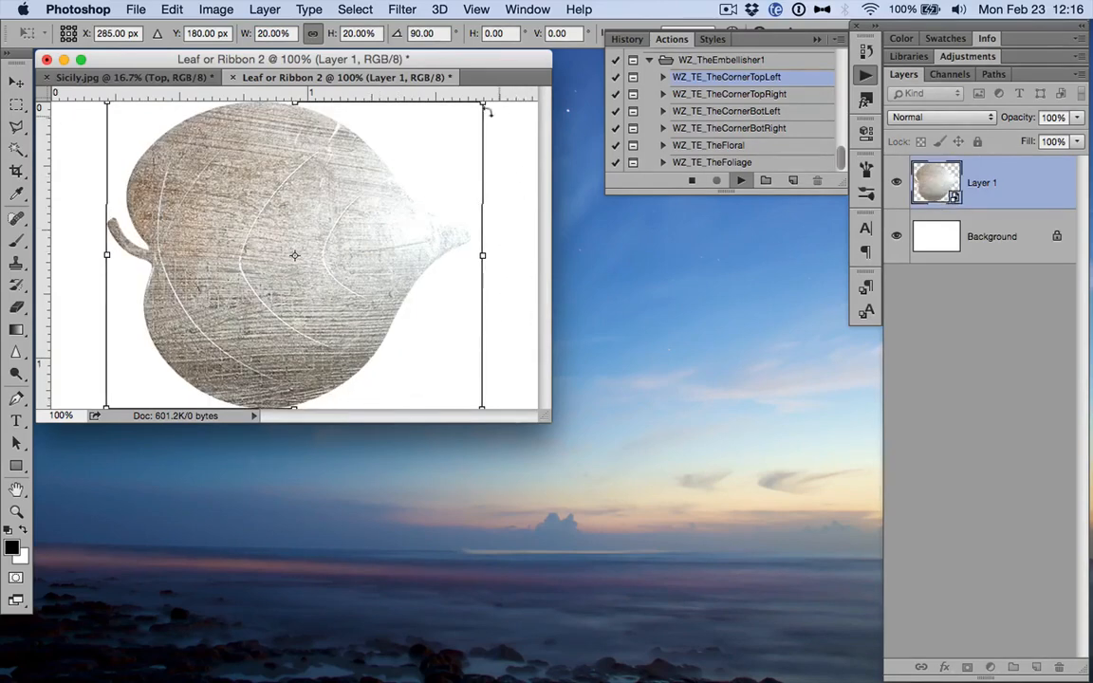
left_click_drag(479, 107, 493, 99)
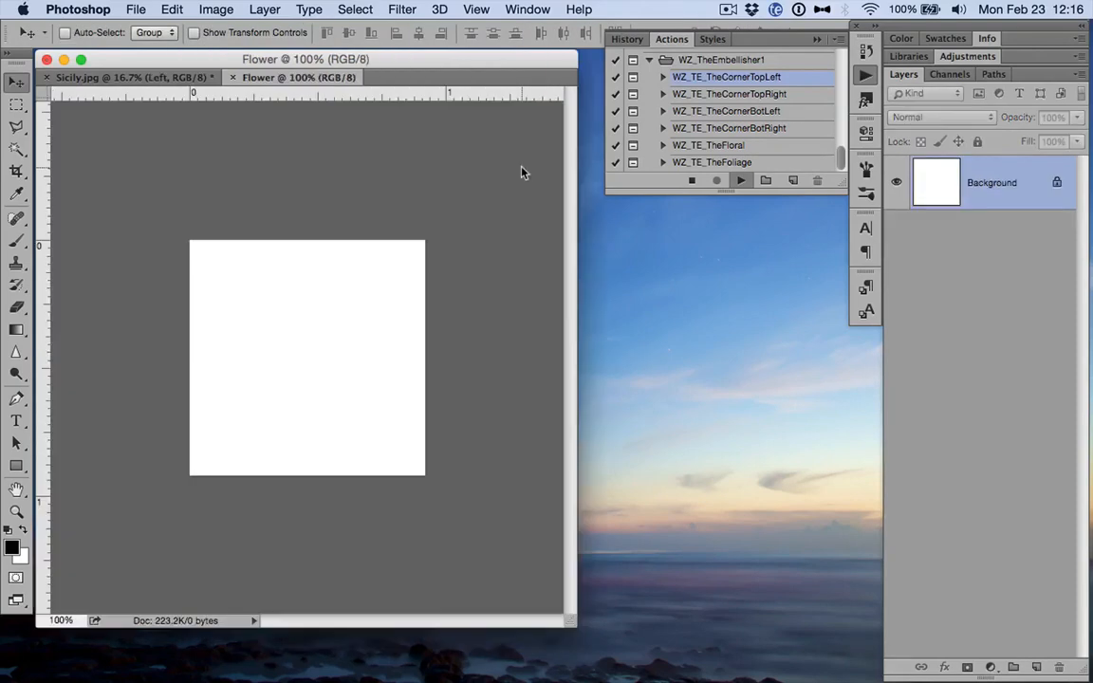
- Place StudioMix85_SpringLove_Ztampf_Butterfly.png from the elements folder as the flower of the corner cluster
key("super+o")
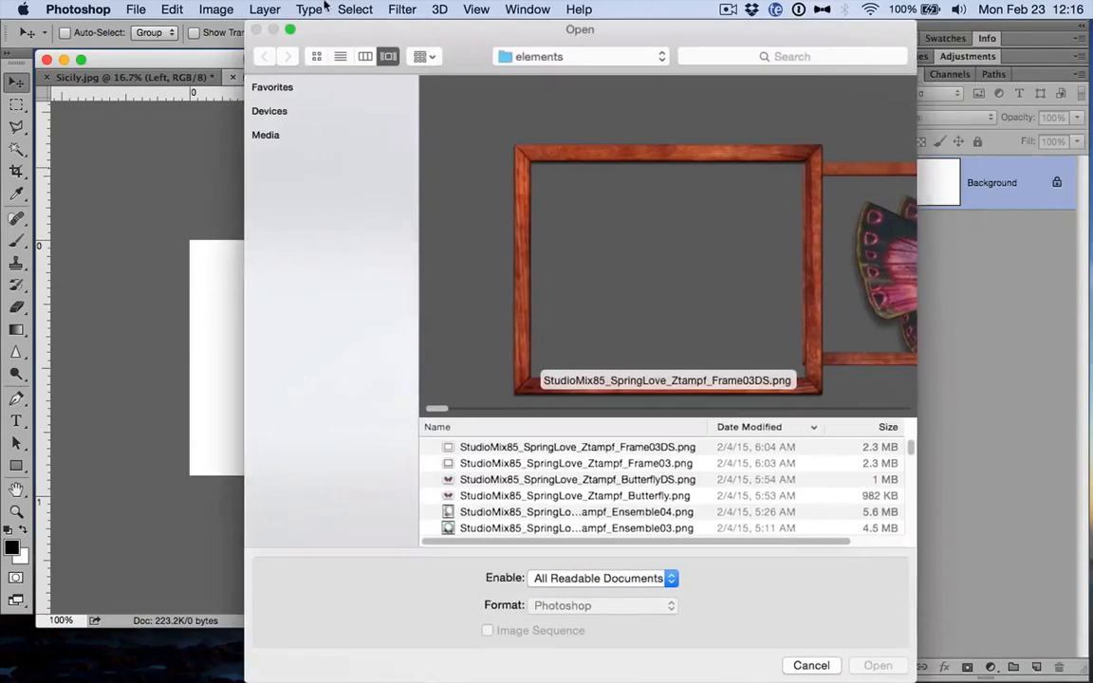
left_click_drag(332, 9, 324, 7)
key("Down")
key("Down")
key("Down")
key("Down")
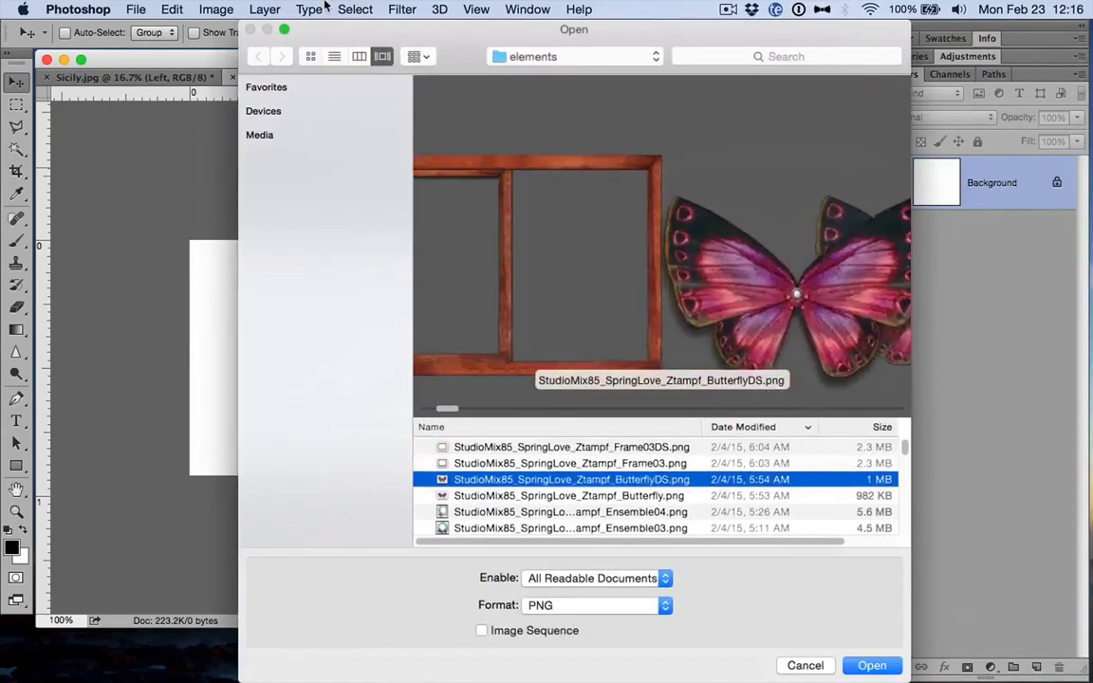
key("Up")
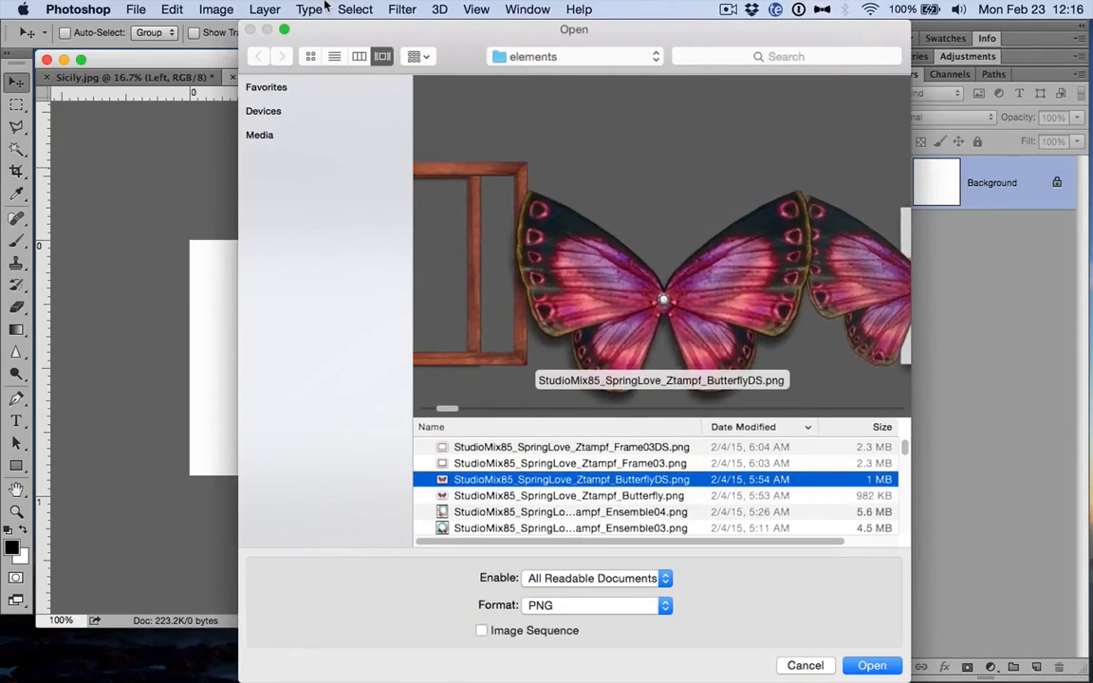
key("Down")
key("Return")
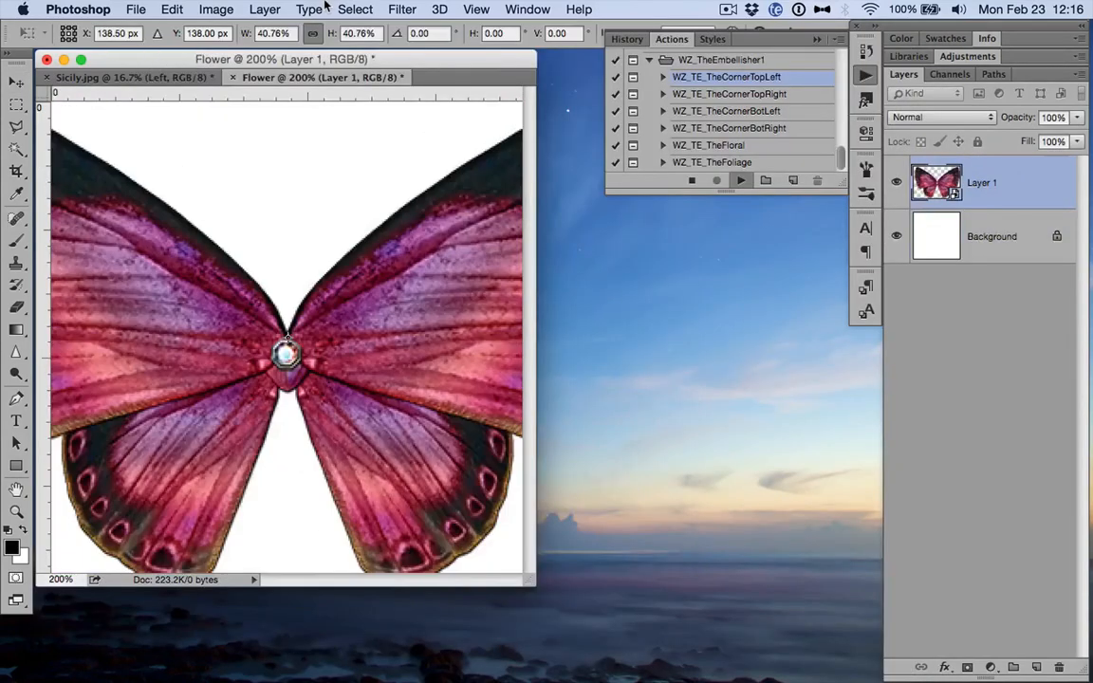
- Scale the butterfly to 30% in the Flower document and apply the transform
double_click(273, 33)
type("30")
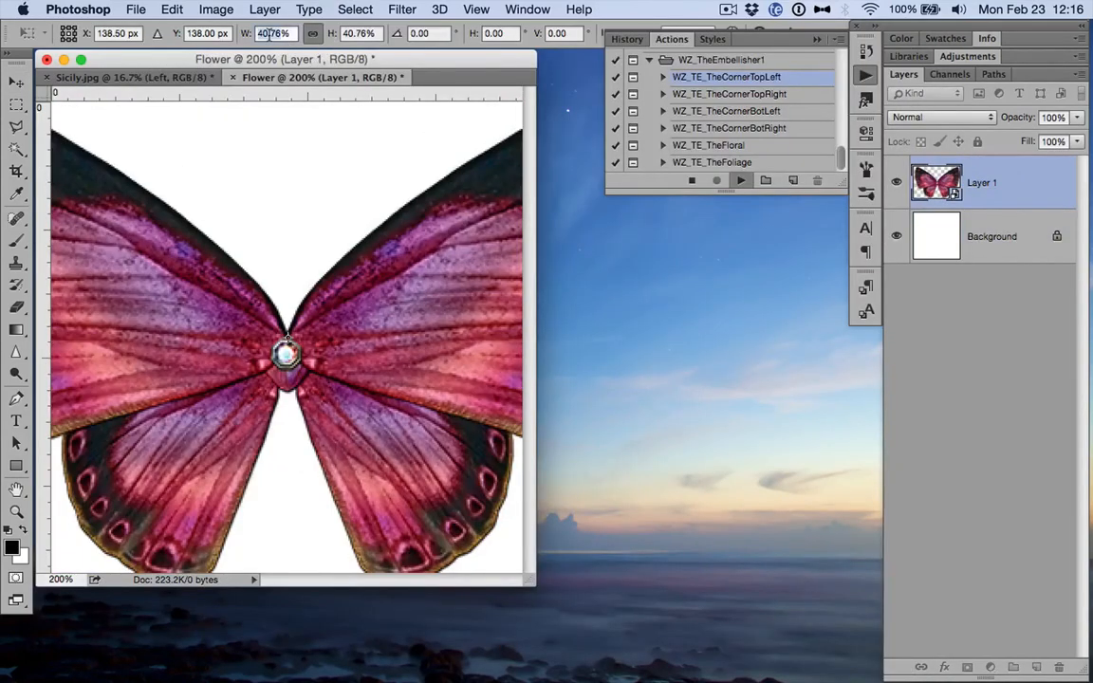
key("Return")
key("super+minus")
left_click_drag(414, 244, 411, 243)
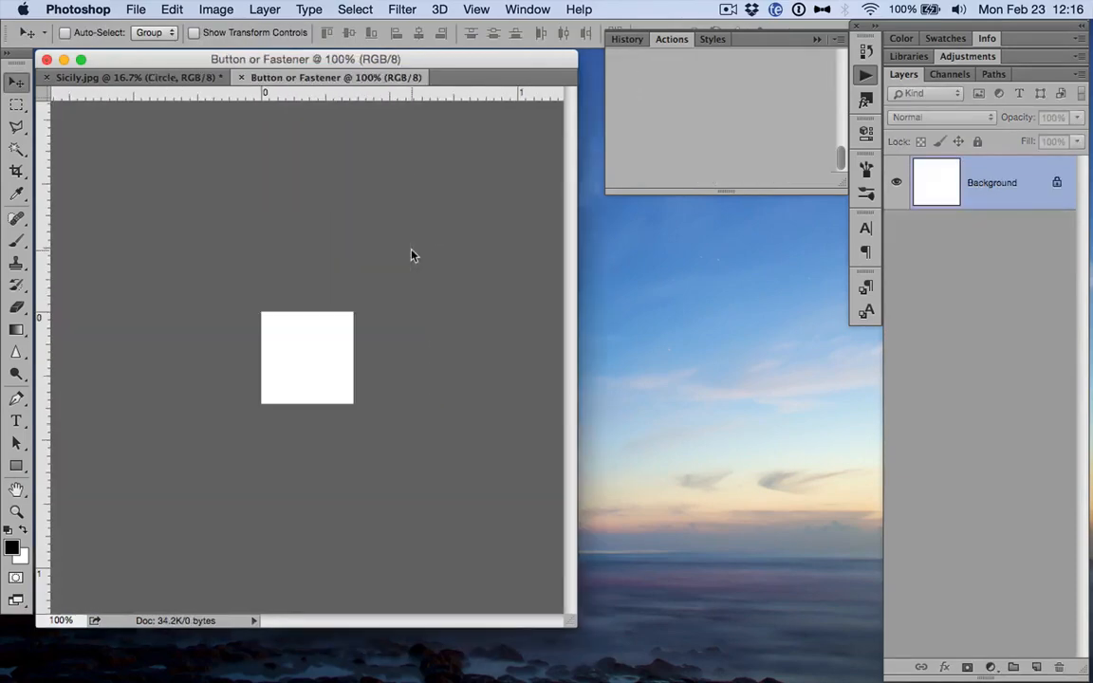
- Place StudioMix85_SpringLove_Ztampf_Tag01aDS.png from the elements folder as the button or fastener of the corner cluster
key("super+o")
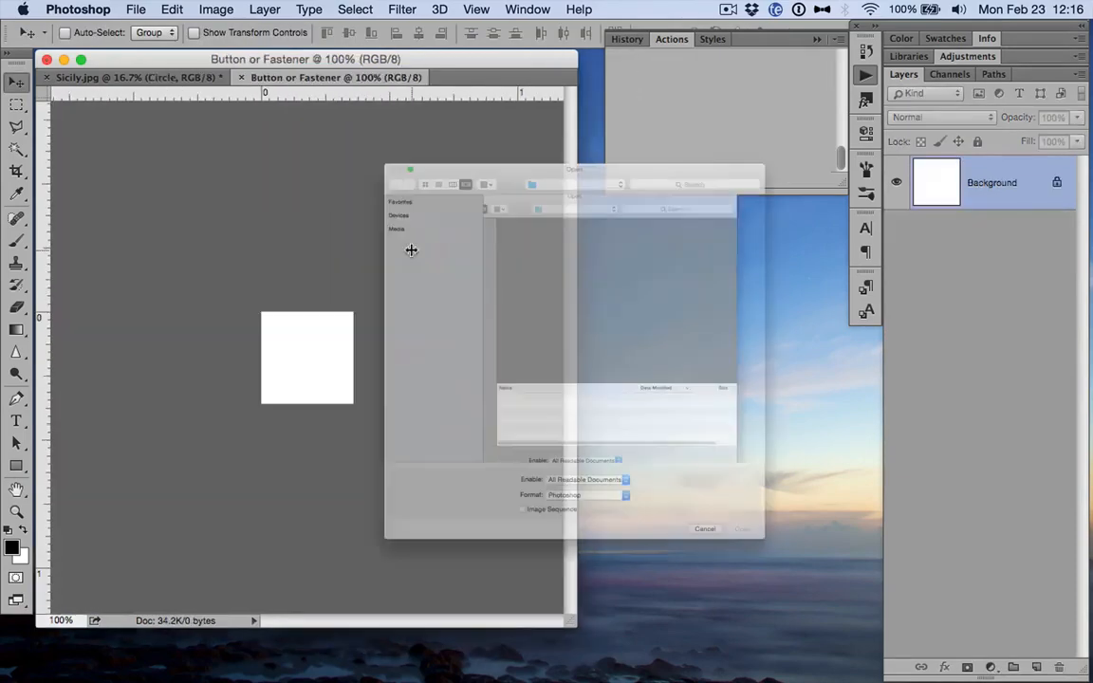
left_click(624, 462)
key("Down")
key("Down")
key("Down")
key("Down")
key("Down")
key("Down")
key("Down")
key("Down")
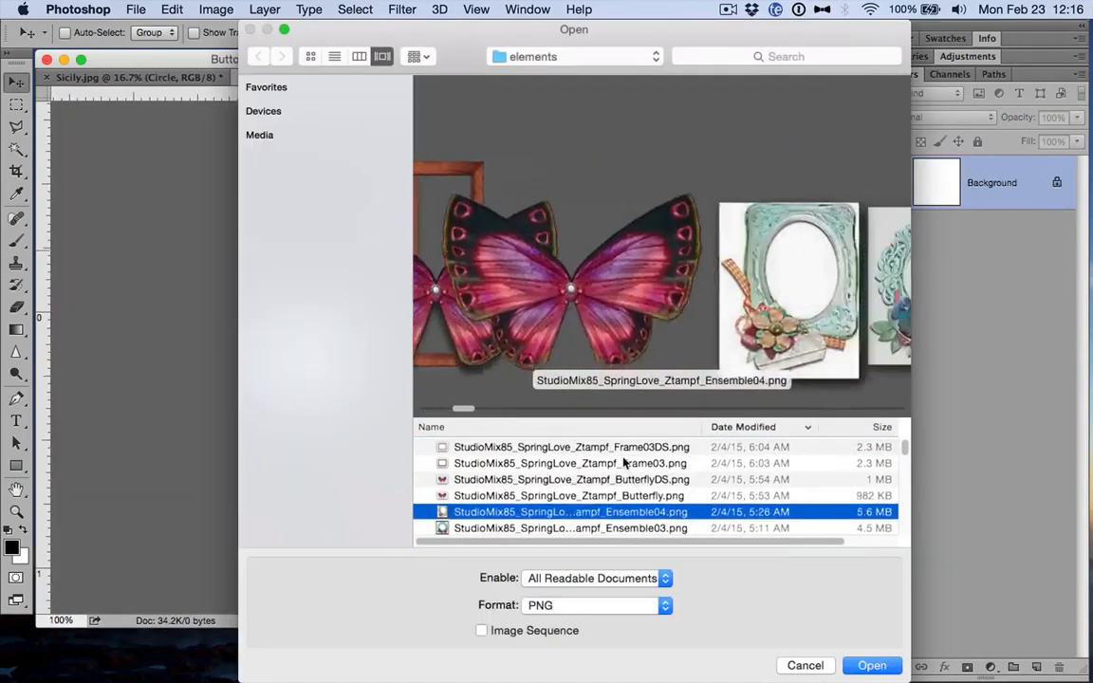
key("Down")
key("Down")
key("Down")
key("Down")
key("Down")
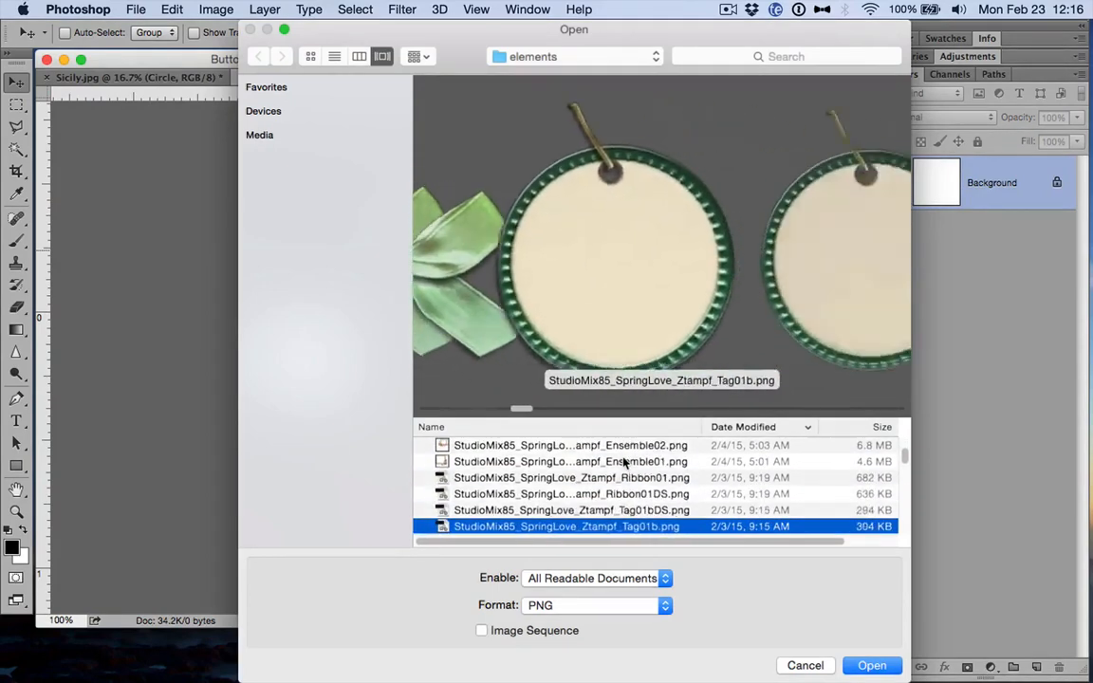
key("Up")
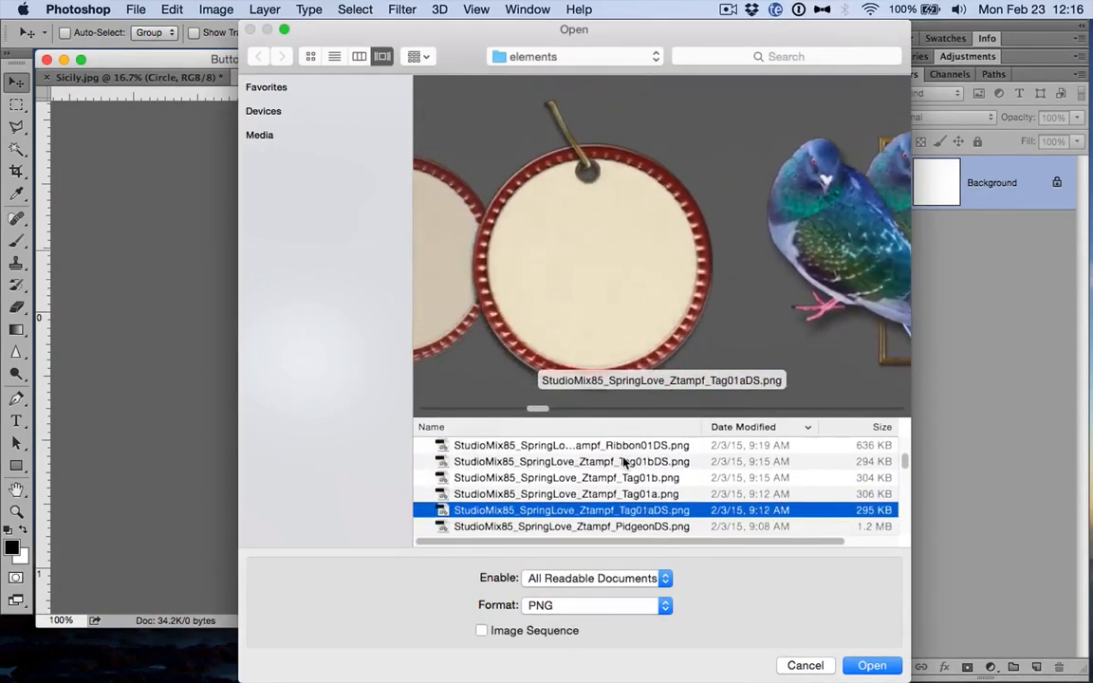
key("Return")
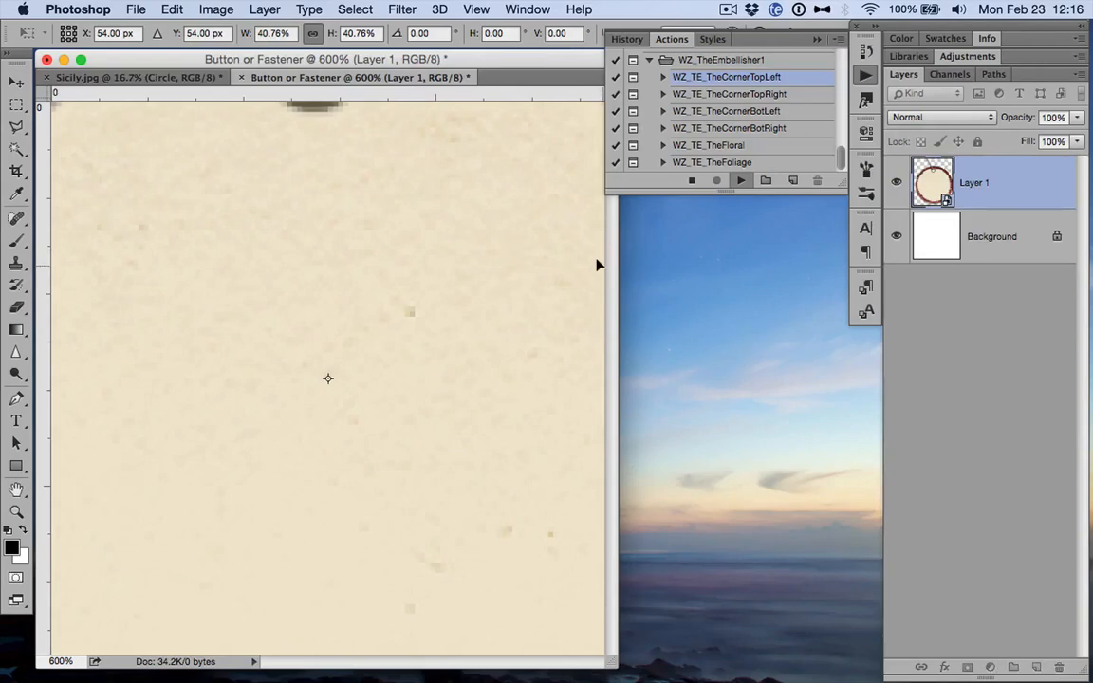
- Scale the round tag to about 17.54% so it nearly fills the Button or Fastener canvas
left_click(259, 33)
type("10")
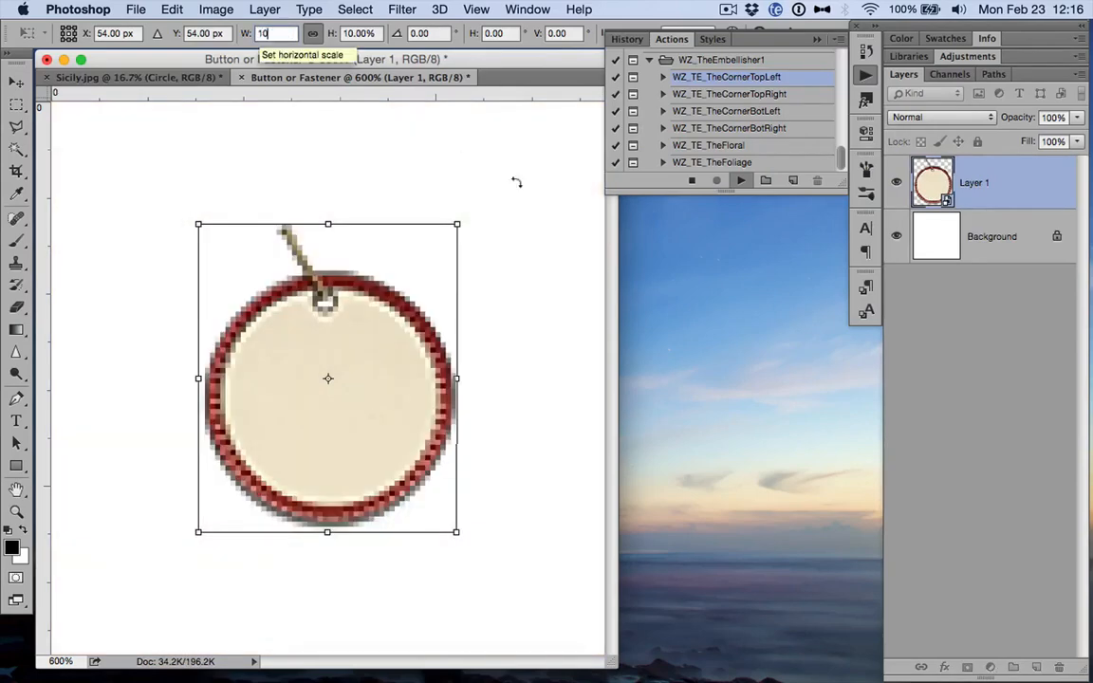
left_click_drag(458, 222, 538, 92)
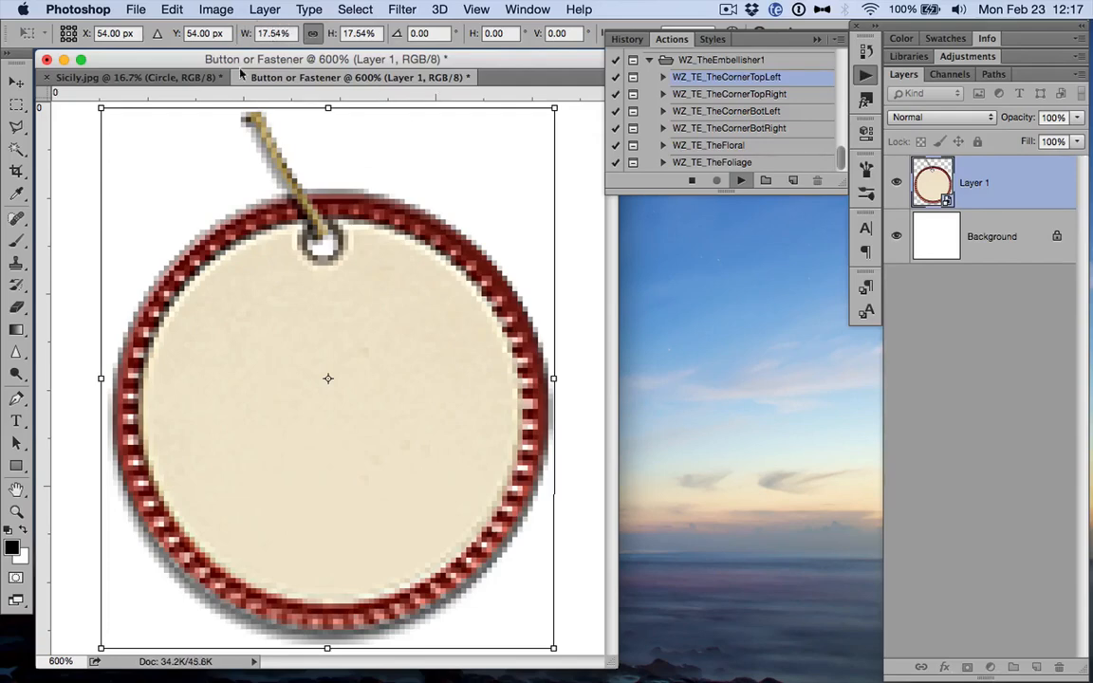
left_click_drag(327, 80, 175, 114)
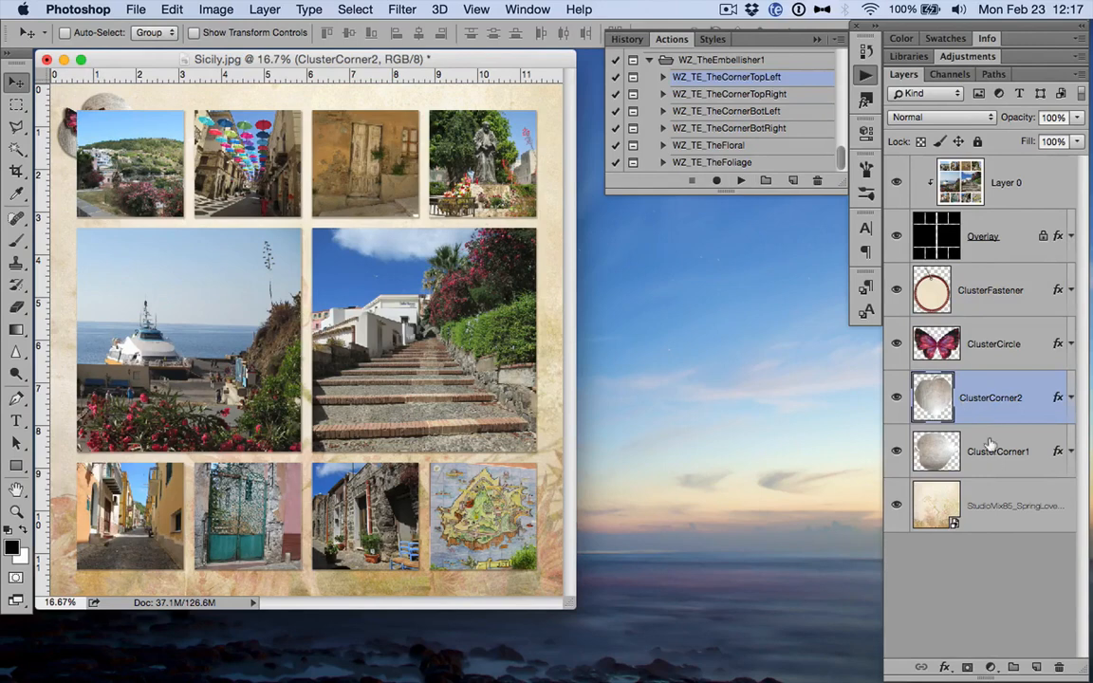
- Bring the four cluster layers, ClusterFastener through ClusterCorner1, to the front and shift the cluster slightly at the page's top-left corner
left_click(990, 448)
left_click(980, 294, "shift")
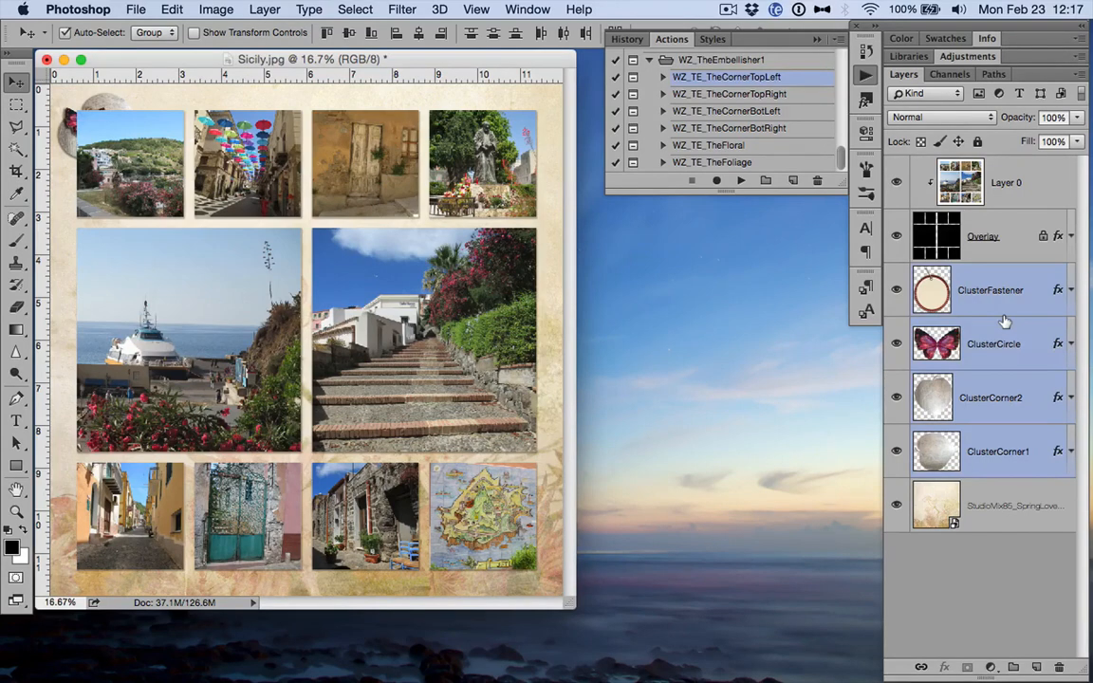
key("super+shift+bracketright")
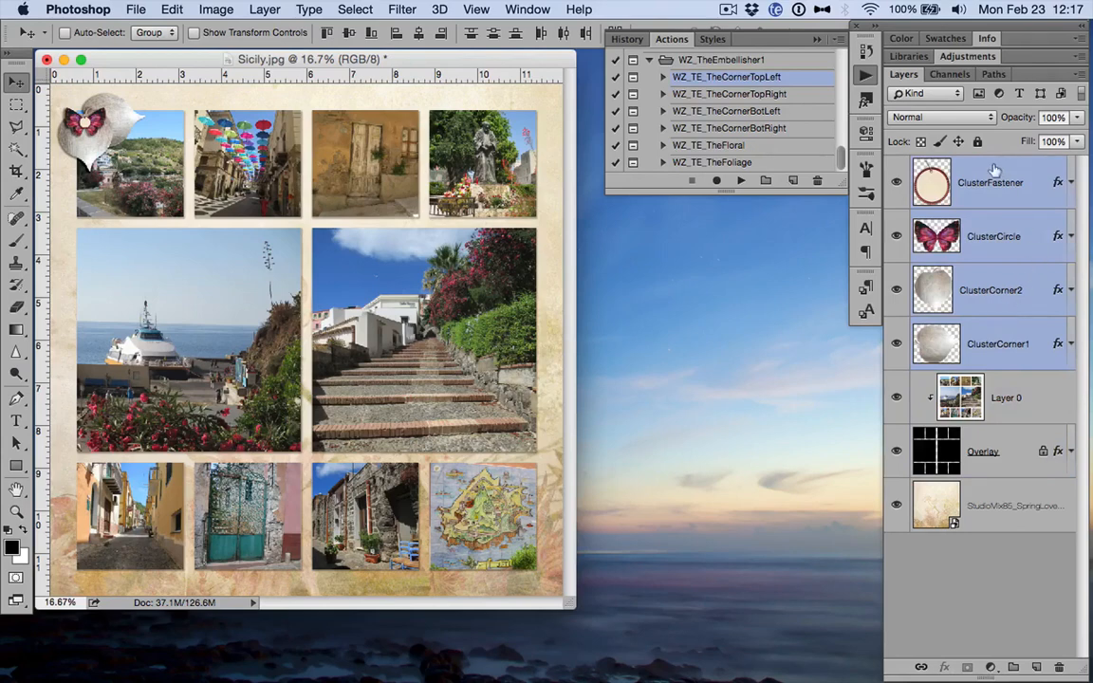
mouse_move(95, 140)
left_mouse_down()
mouse_move(104, 153)
mouse_move(102, 118)
mouse_move(86, 132)
left_mouse_up()
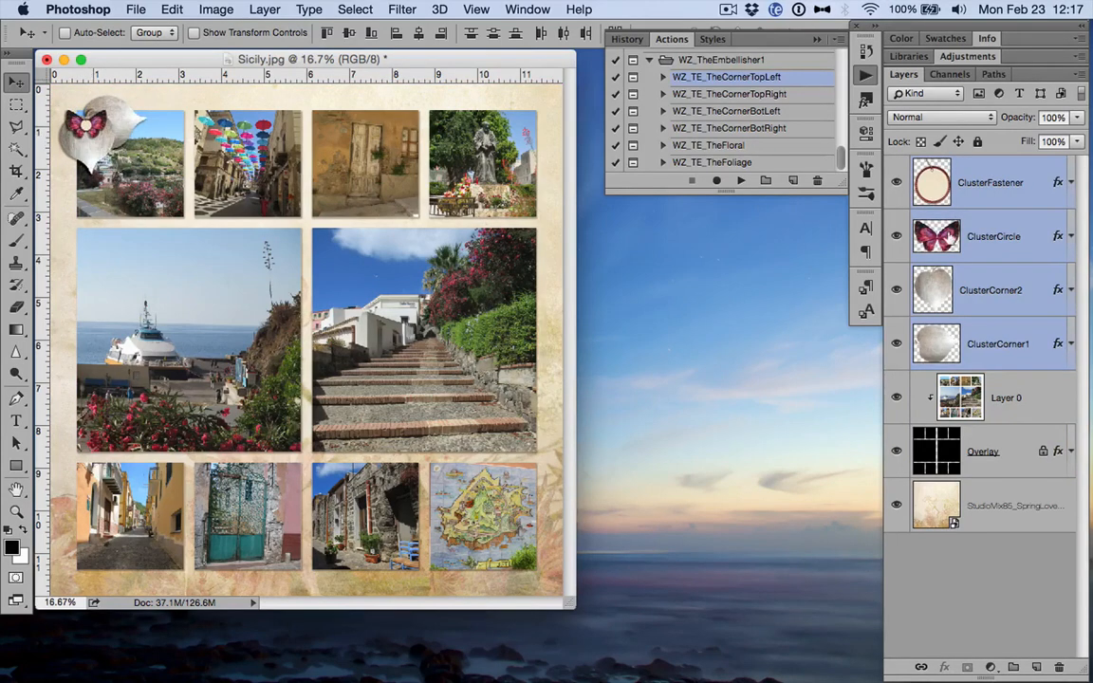
- Shrink the ClusterCorner2 leaf with a free transform so less of it extends down over the first photo
left_click(1021, 313)
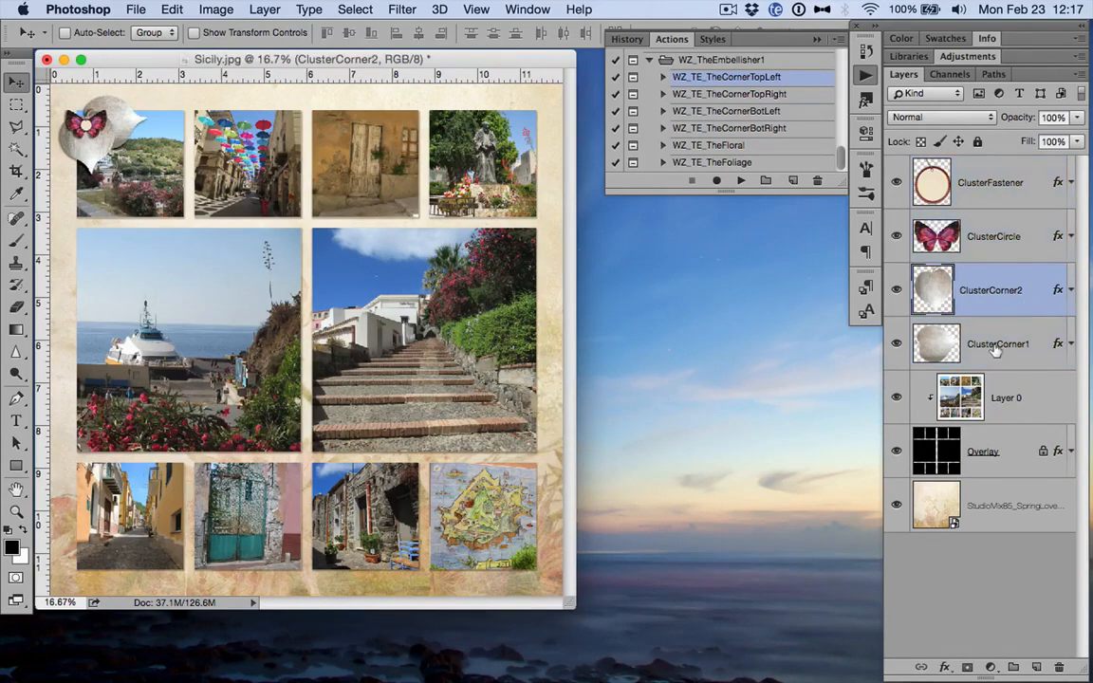
key("super+t")
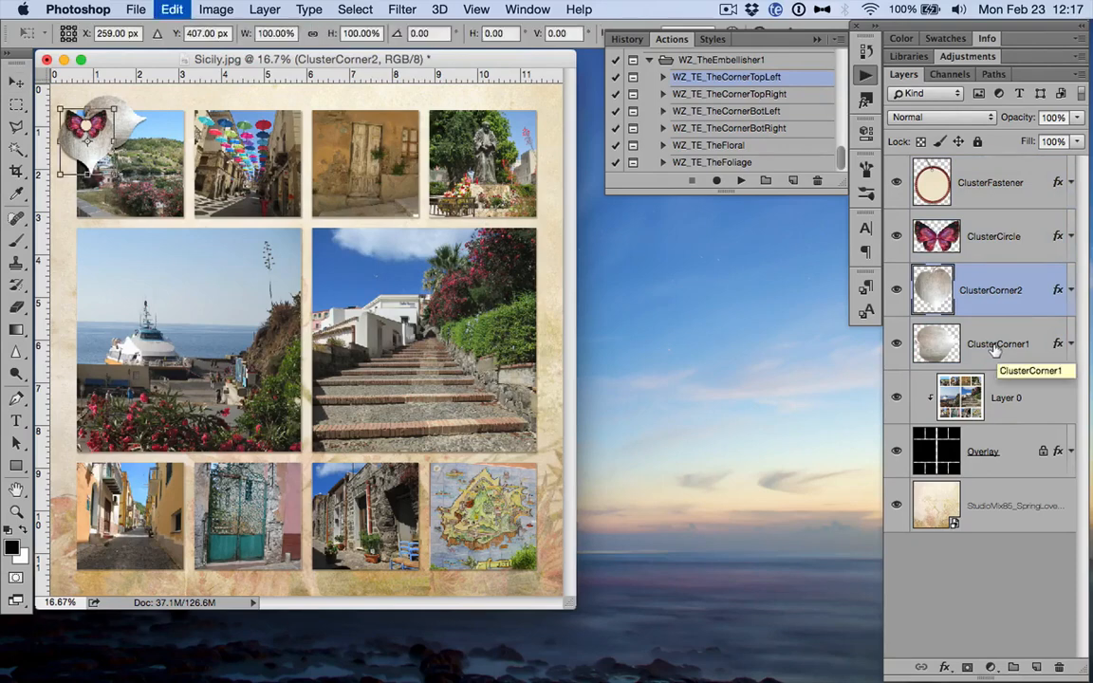
left_click_drag(114, 173, 99, 164)
key("Return")
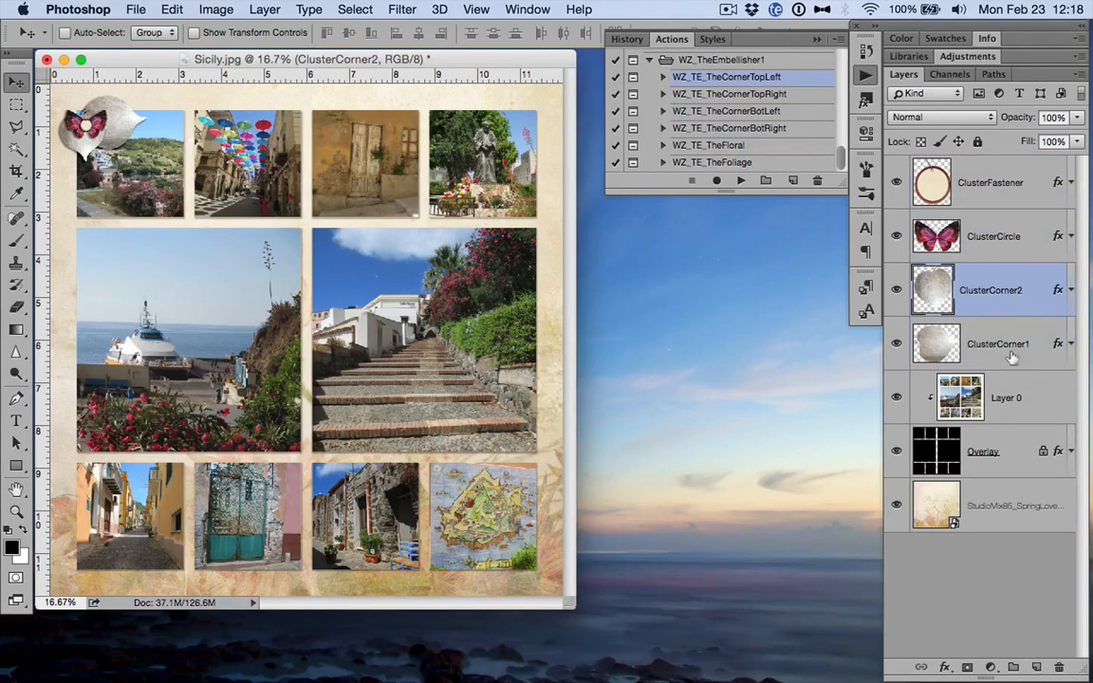
- Scale the ClusterCorner1 leaf to about 77.39%, rotate it about -3.69 degrees, and nudge it left behind the butterfly
left_click(1013, 351)
key("super+t")
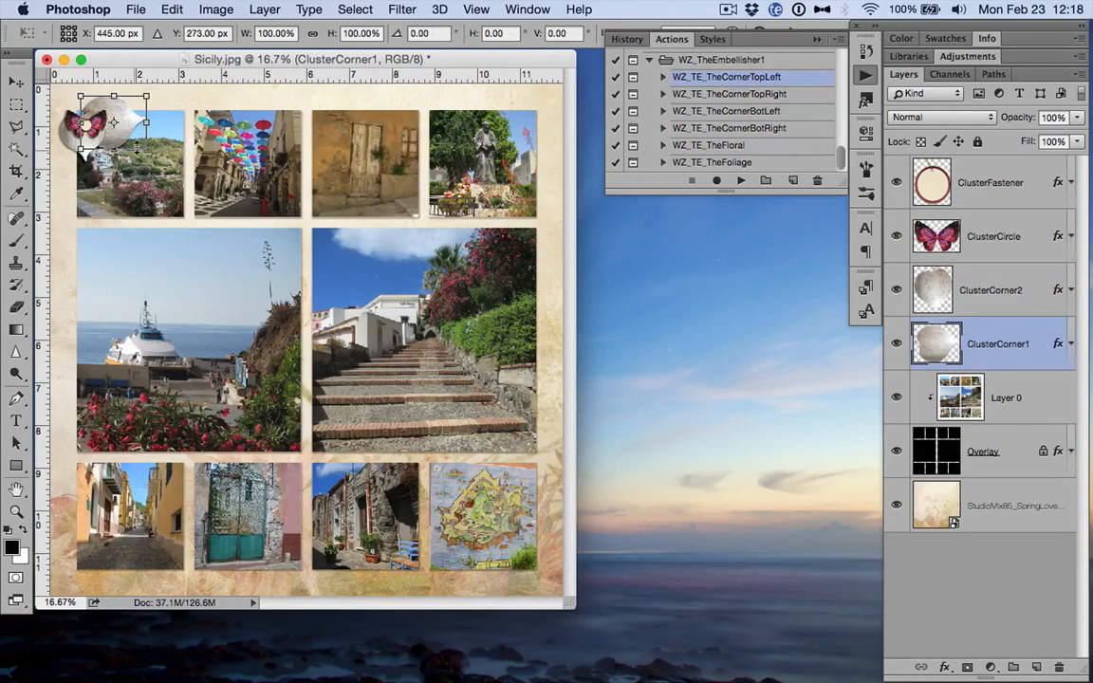
left_click_drag(145, 148, 178, 122)
key("Left")
key("Left")
key("Left")
key("Left")
key("Left")
key("Left")
key("Left")
key("Left")
key("Left")
key("Left")
key("Left")
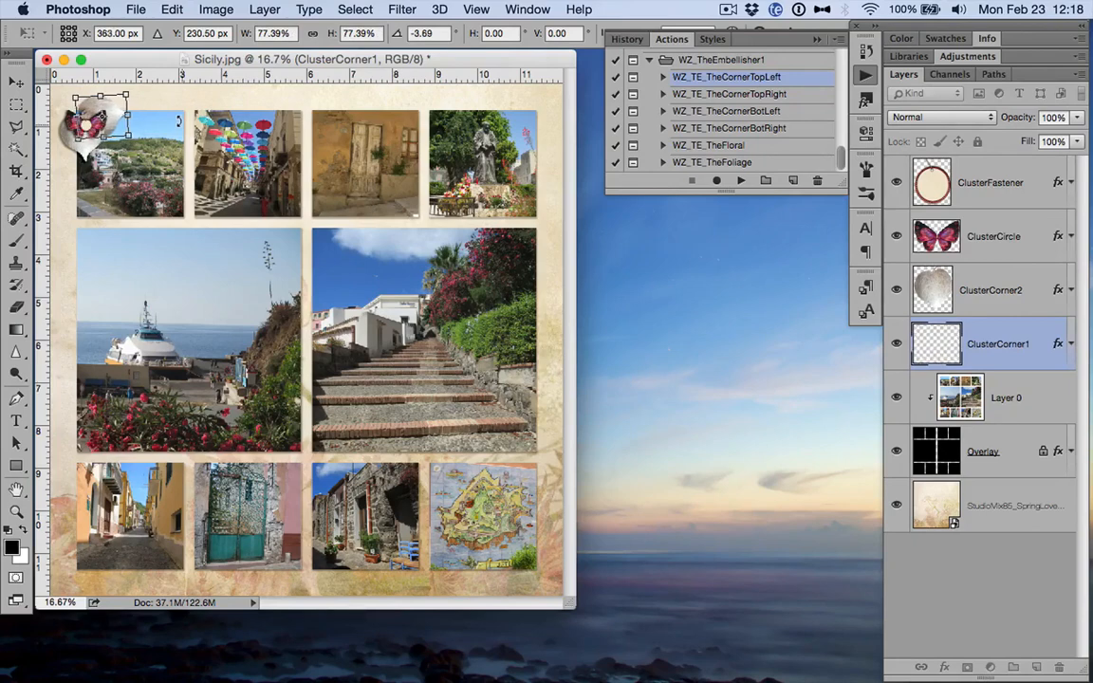
key("Return")
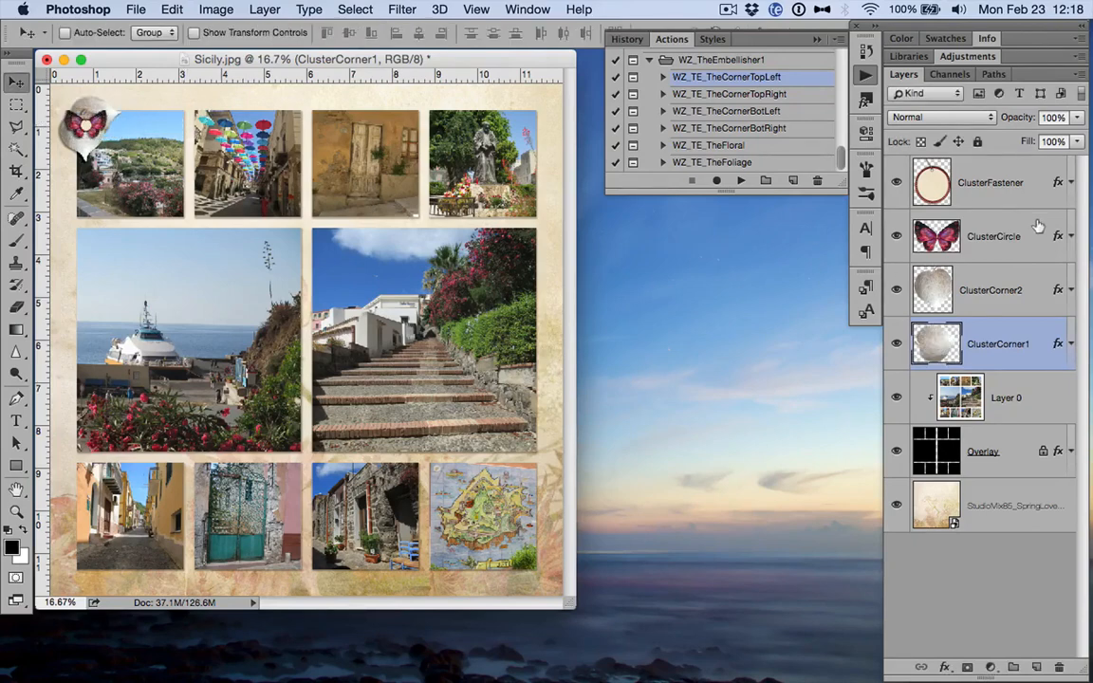
- Nudge the butterfly on the ClusterCircle layer upward over the leaves
left_click(982, 242)
key("Up")
key("Up")
key("Up")
key("Up")
key("Up")
key("Up")
key("Up")
key("Up")
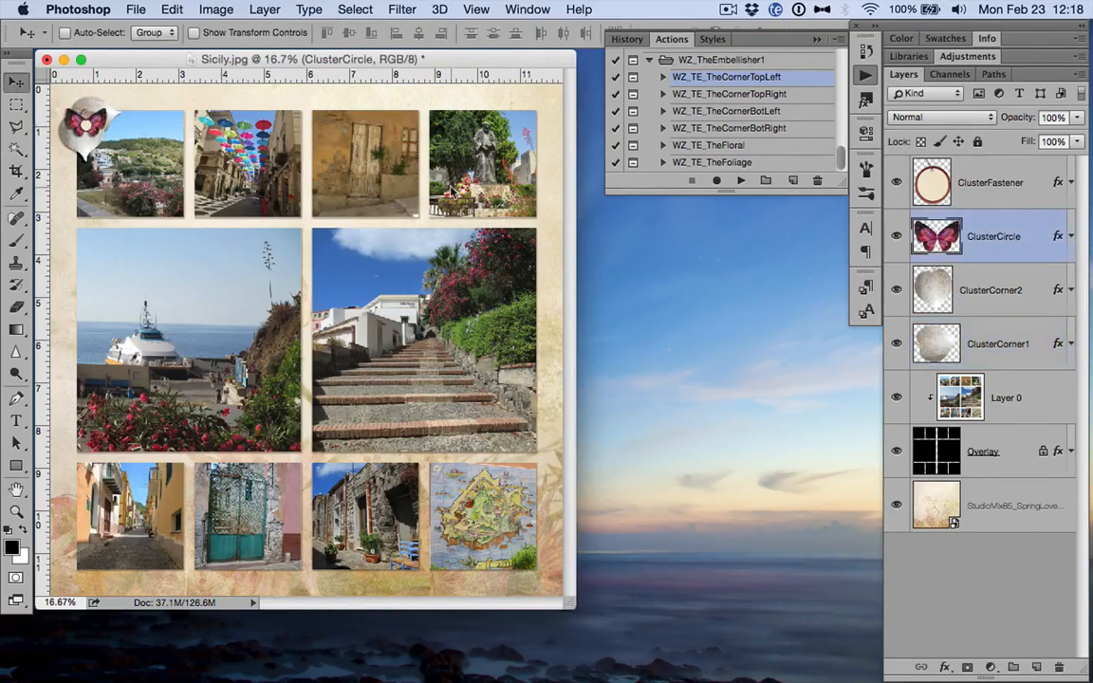
- Move the ClusterFastener layer beneath ClusterCircle and reposition the round tag just below the butterfly
left_click(1066, 176)
key("super+bracketleft")
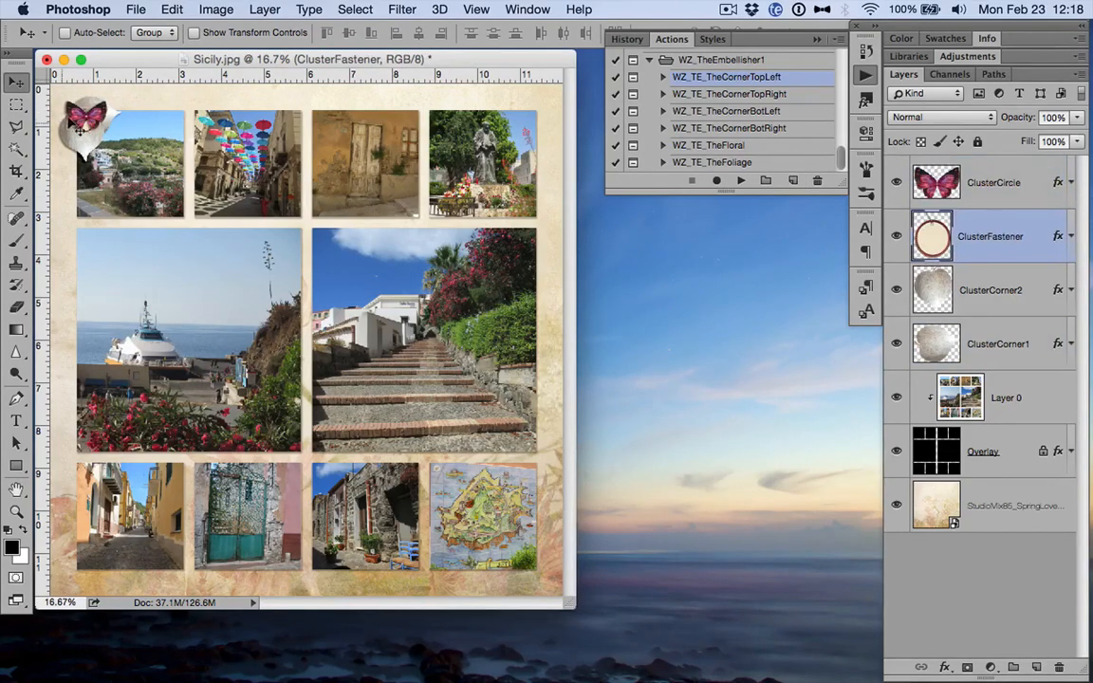
mouse_move(90, 133)
left_mouse_down()
mouse_move(70, 130)
mouse_move(89, 144)
left_mouse_up()
key("super+t")
key("Return")
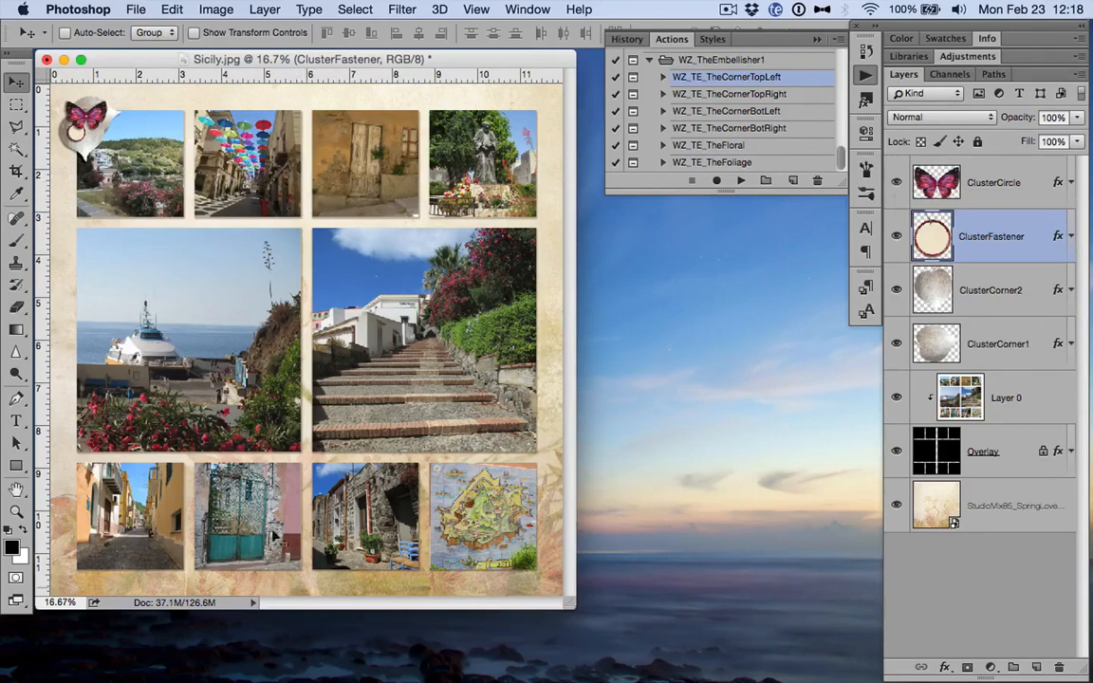
- Run the WZ_TE_TheFloral action with the ClusterCircle layer active and continue through its two instruction messages
left_click(989, 183)
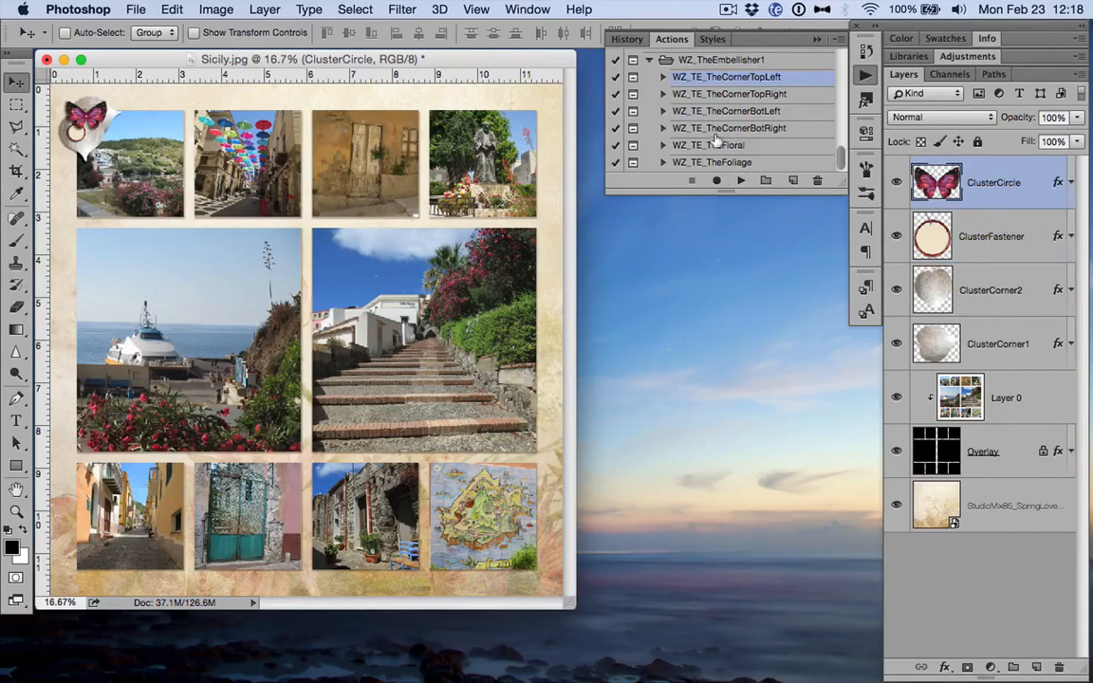
left_click(739, 180)
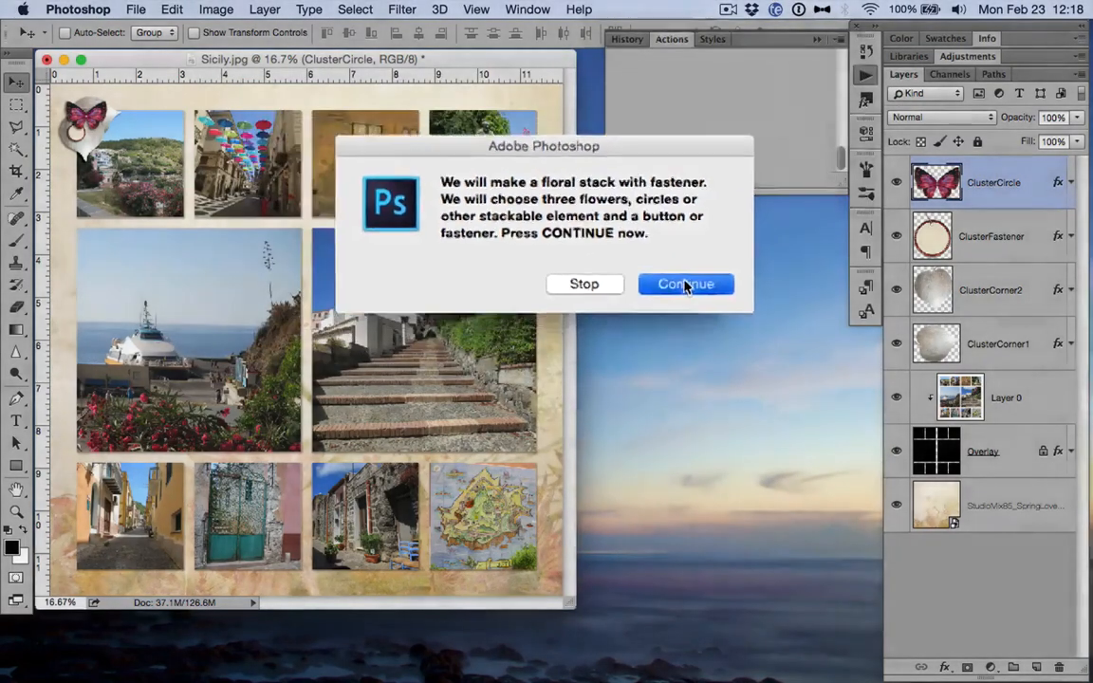
left_click(664, 275)
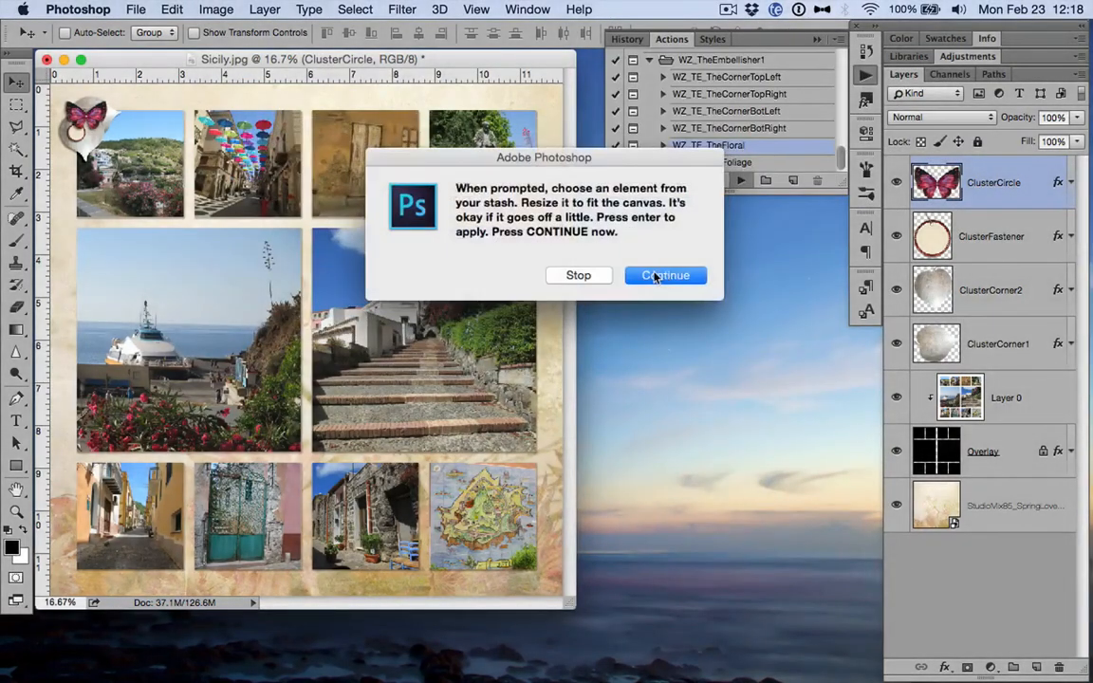
left_click(654, 276)
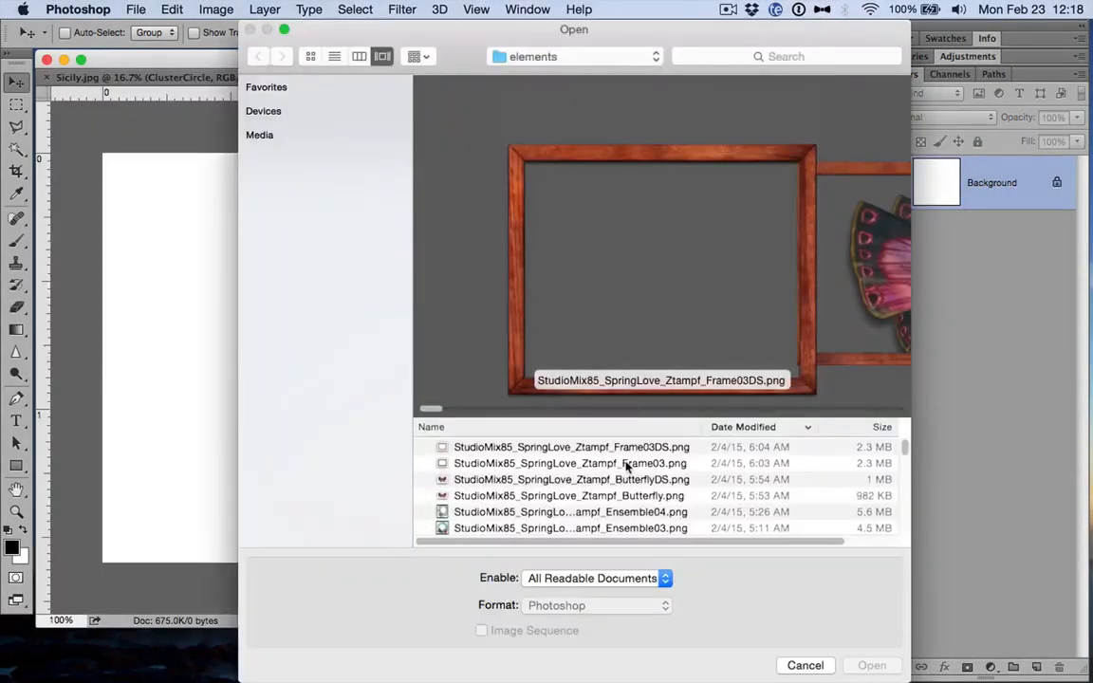
- Place StudioMix85_SpringLove_Ztampf_Flower01.png from the elements folder as the first flower of the floral stack
key("Down")
key("Down")
key("Down")
key("Down")
key("Down")
key("Down")
key("Down")
key("Down")
key("Down")
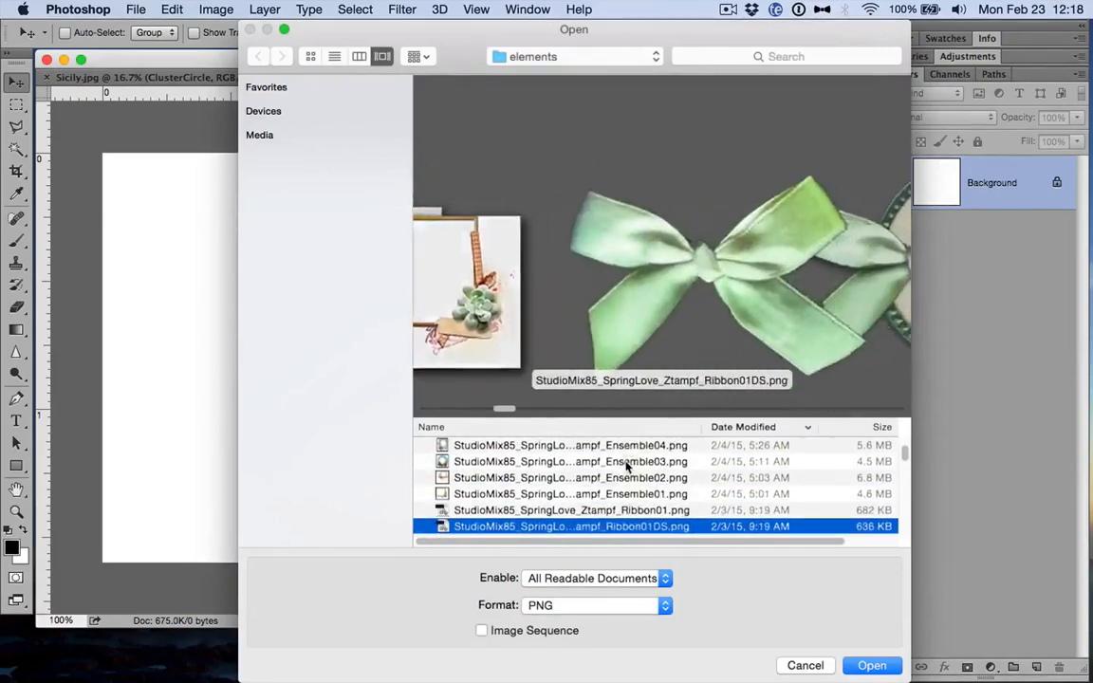
key("Down")
key("Down")
key("Down")
key("Down")
key("Down")
key("Down")
key("Down")
key("Down")
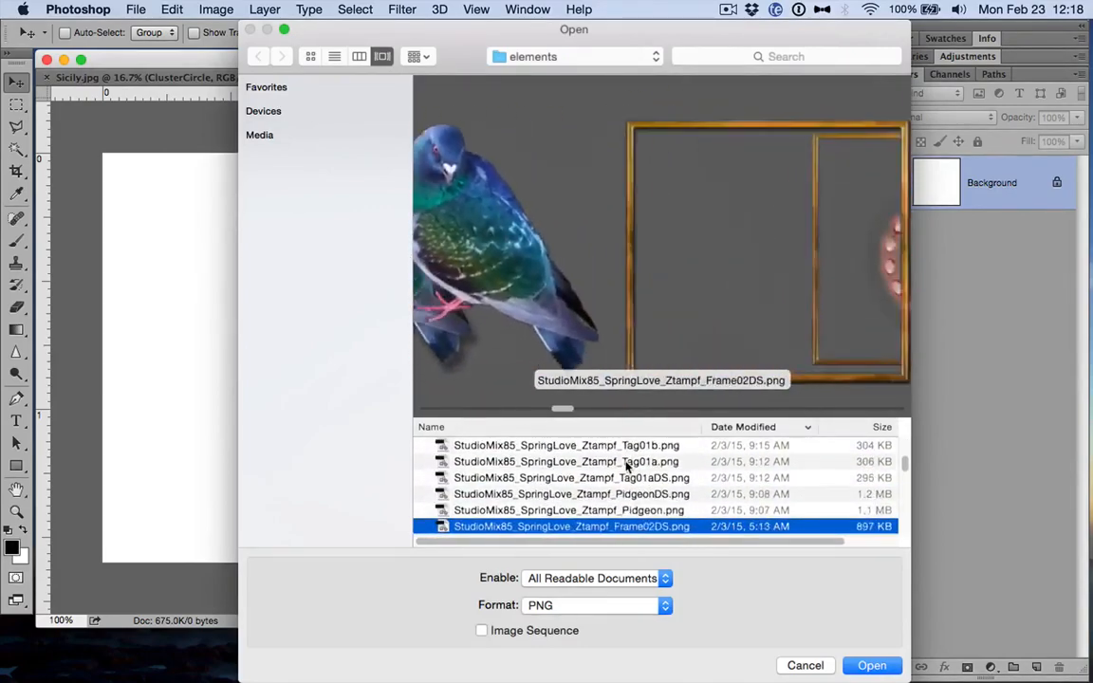
key("Down")
key("Down")
key("Down")
key("Down")
key("Down")
key("Down")
key("Down")
key("Down")
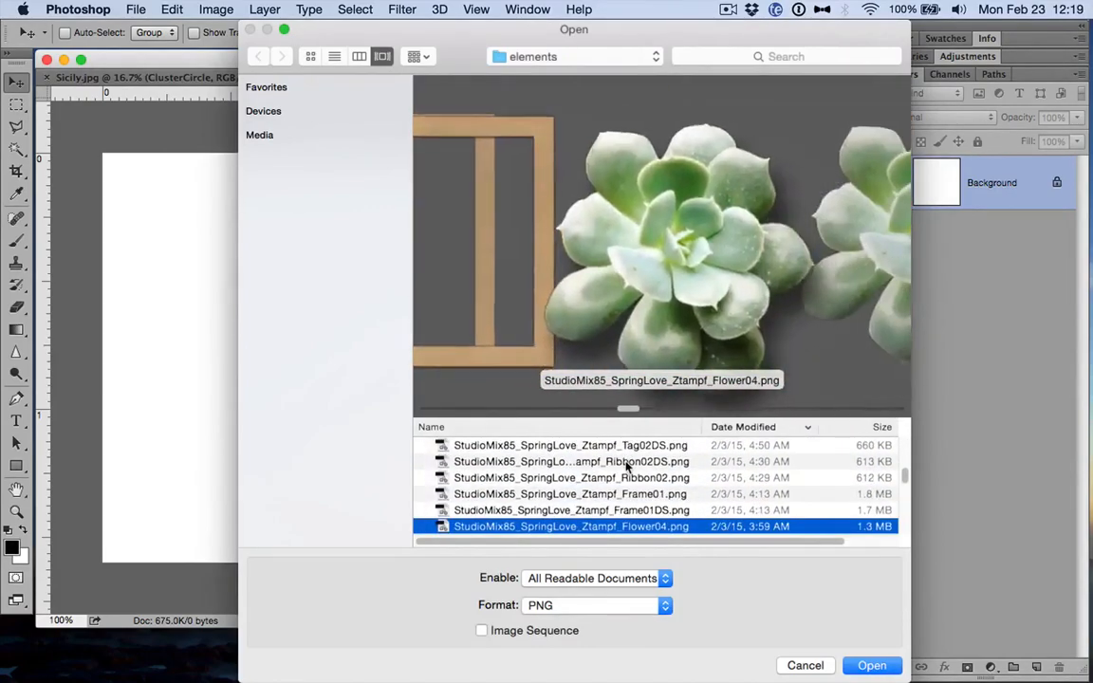
key("Down")
key("Down")
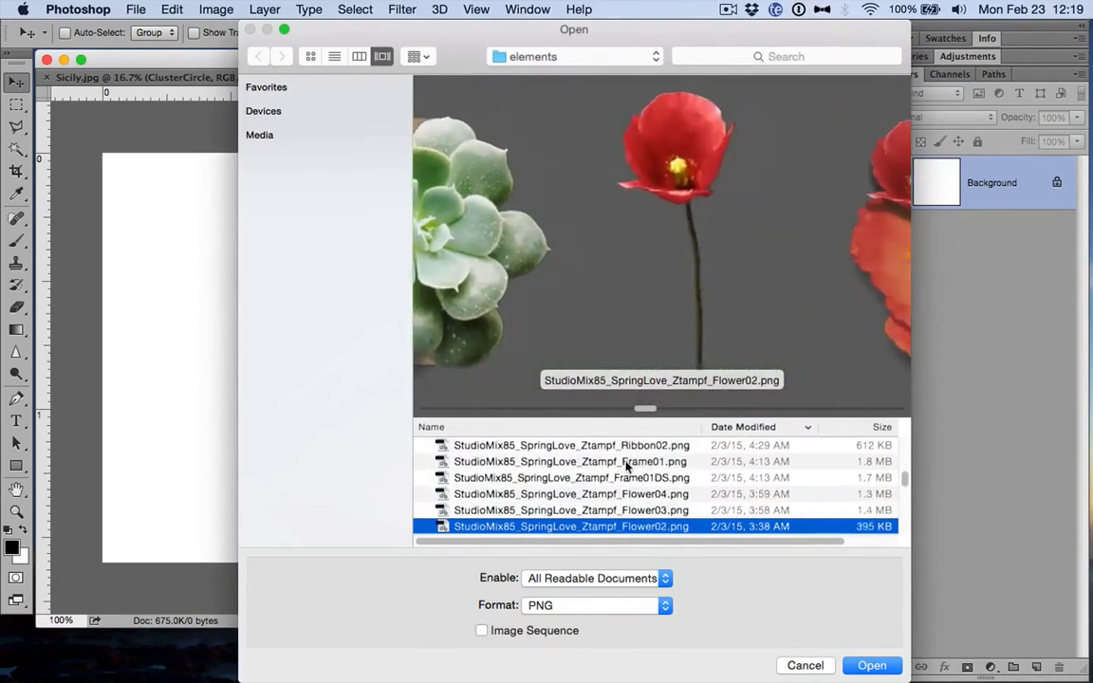
key("Up")
key("Up")
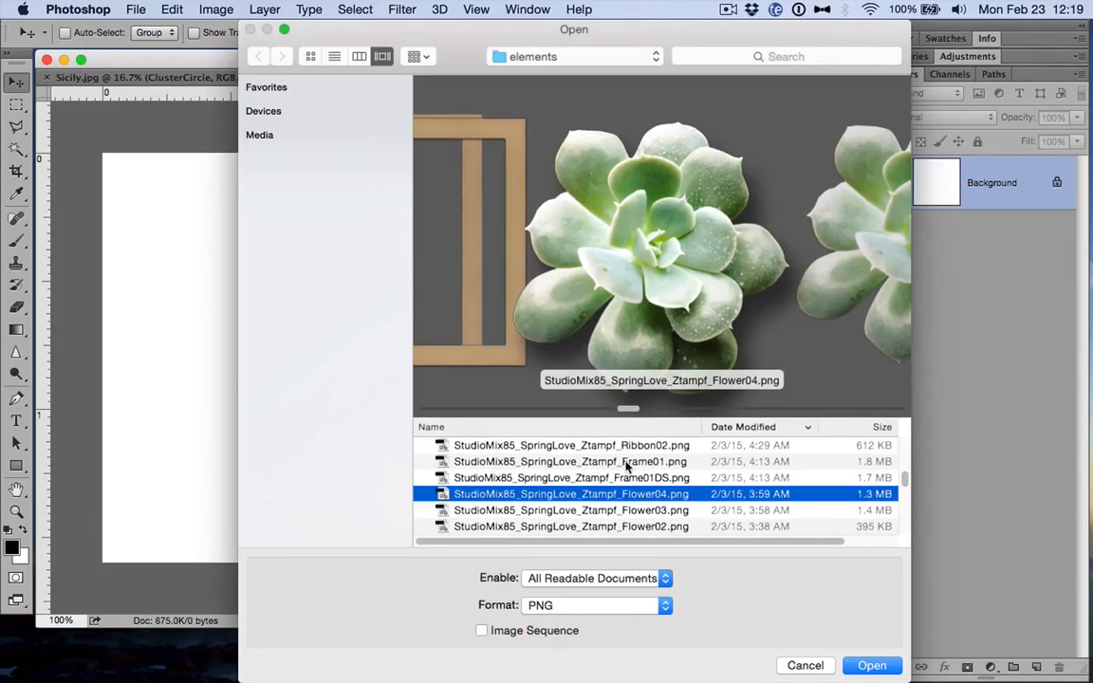
key("Down")
key("Down")
key("Down")
key("Down")
key("Down")
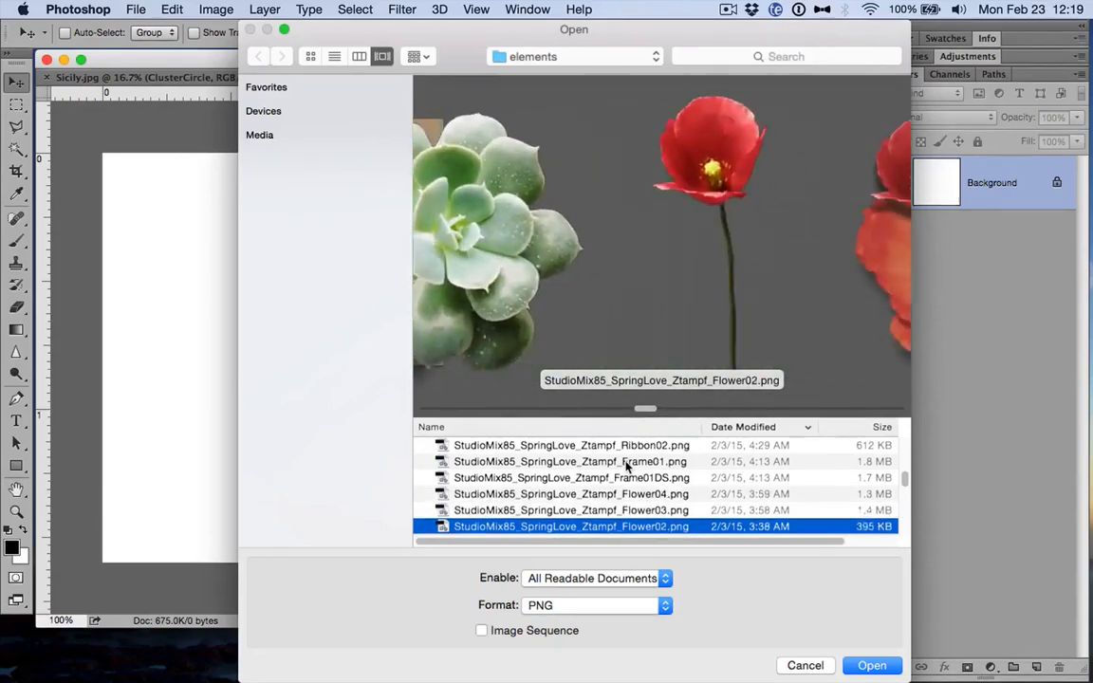
key("Down")
key("Up")
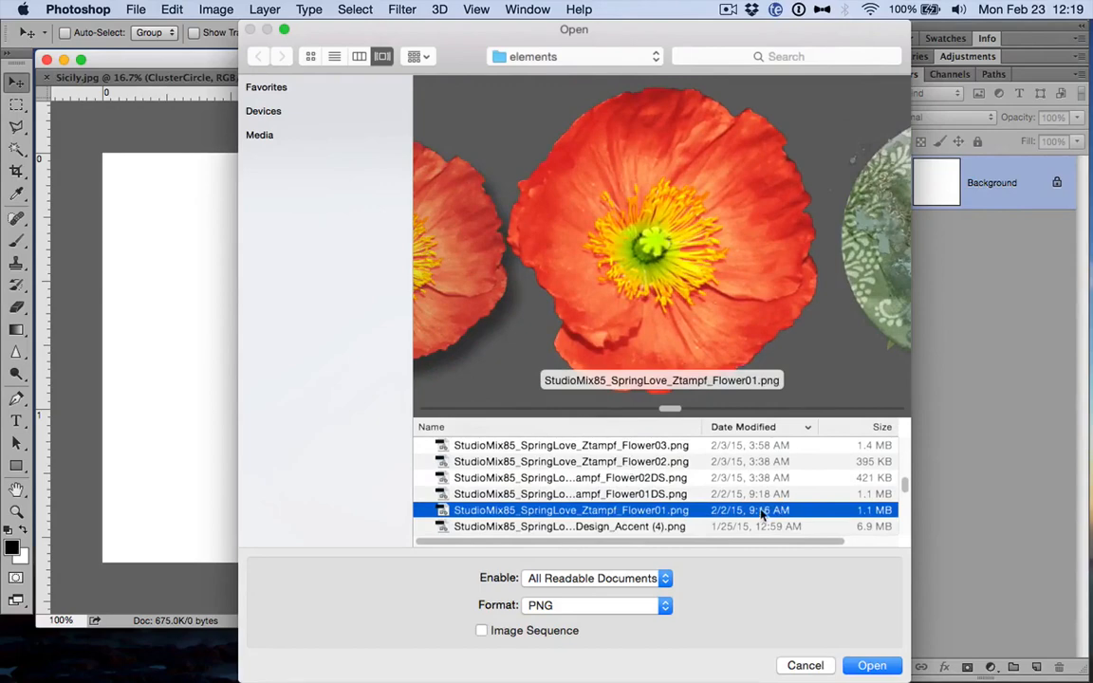
key("Return")
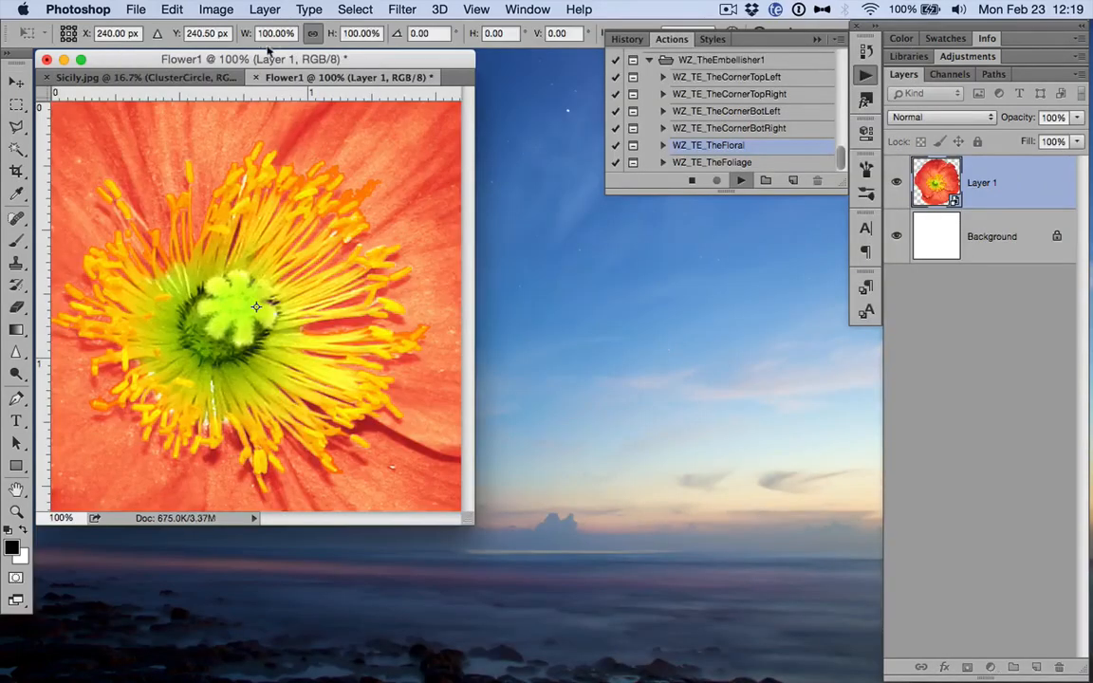
- Scale the orange poppy proportionally so the whole flower nearly fills the Flower1 canvas and commit the transform
type("20")
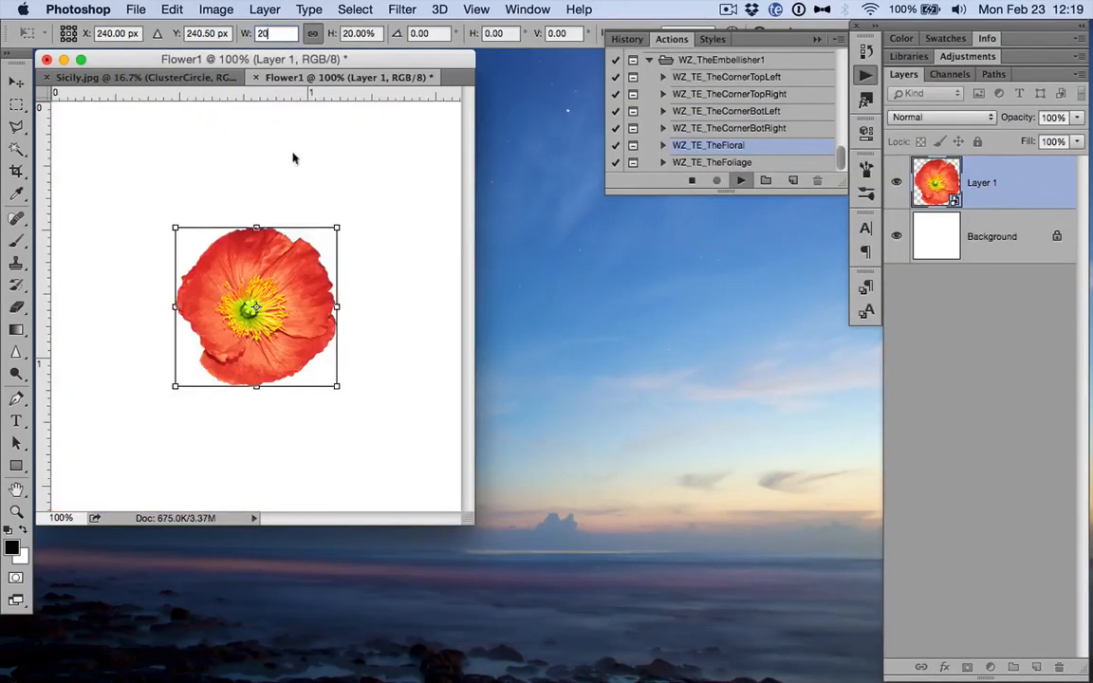
left_click_drag(334, 224, 459, 109)
key("Return")
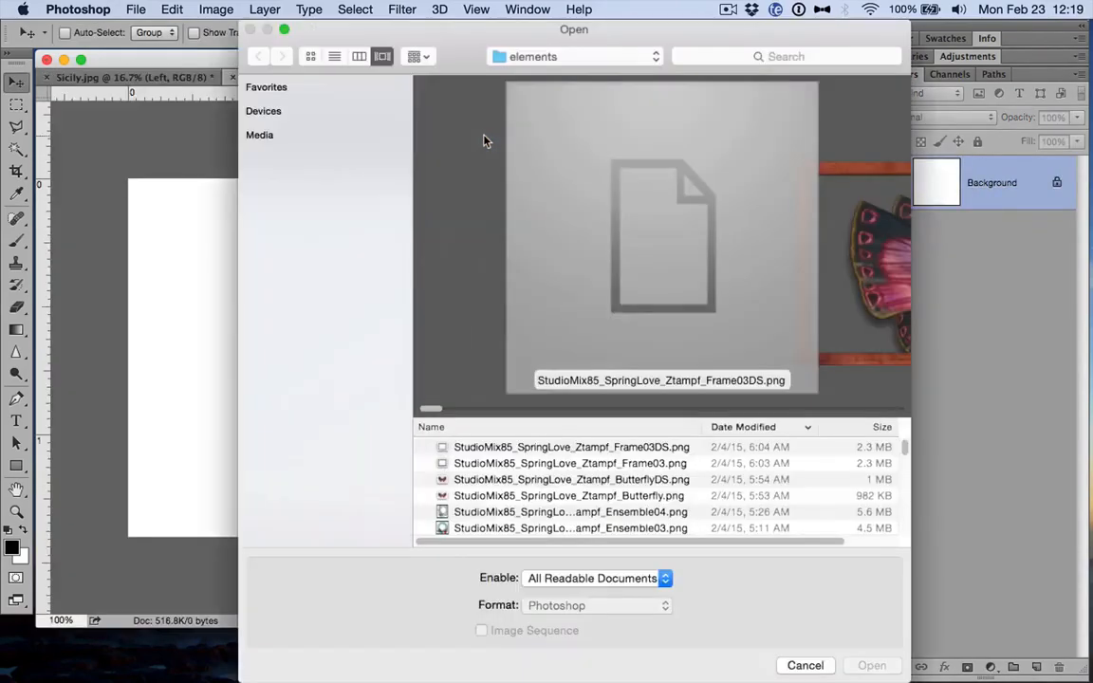
- Place the green-brown hydrangea from the elements folder, the add-on Element (1) PNG, as the second flower, fitted to the Flower2 canvas
key("Down")
key("Down")
key("Down")
key("Down")
key("Down")
key("Down")
key("Down")
key("Down")
key("Down")
key("Down")
key("Down")
key("Down")
key("Down")
key("Down")
key("Down")
key("Down")
key("Down")
key("Down")
key("Down")
key("Down")
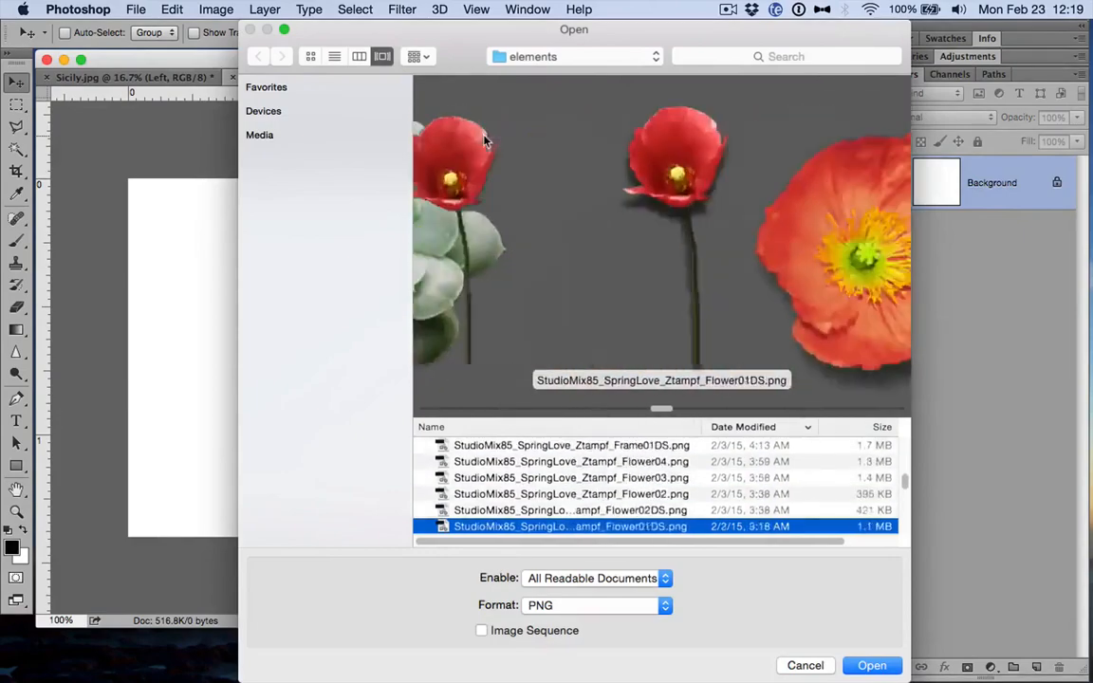
key("Down")
key("Down")
key("Down")
key("Down")
key("Down")
key("Down")
key("Down")
key("Down")
key("Down")
key("Down")
key("Down")
key("Down")
key("Down")
key("Down")
key("Down")
key("Down")
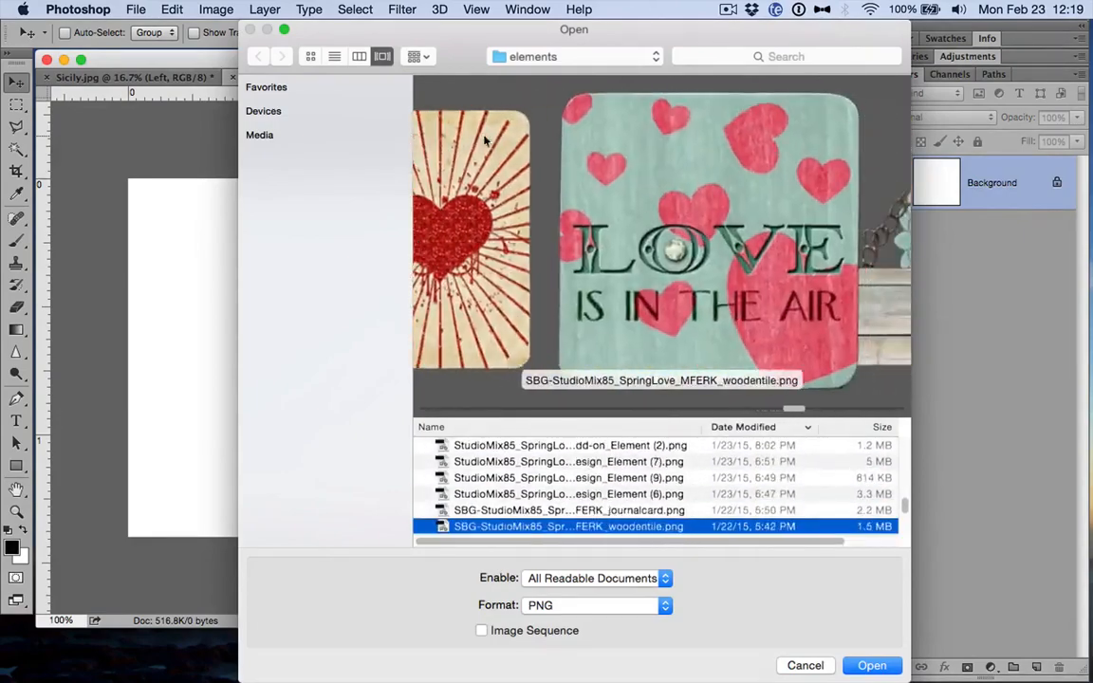
key("Down")
key("Down")
key("Down")
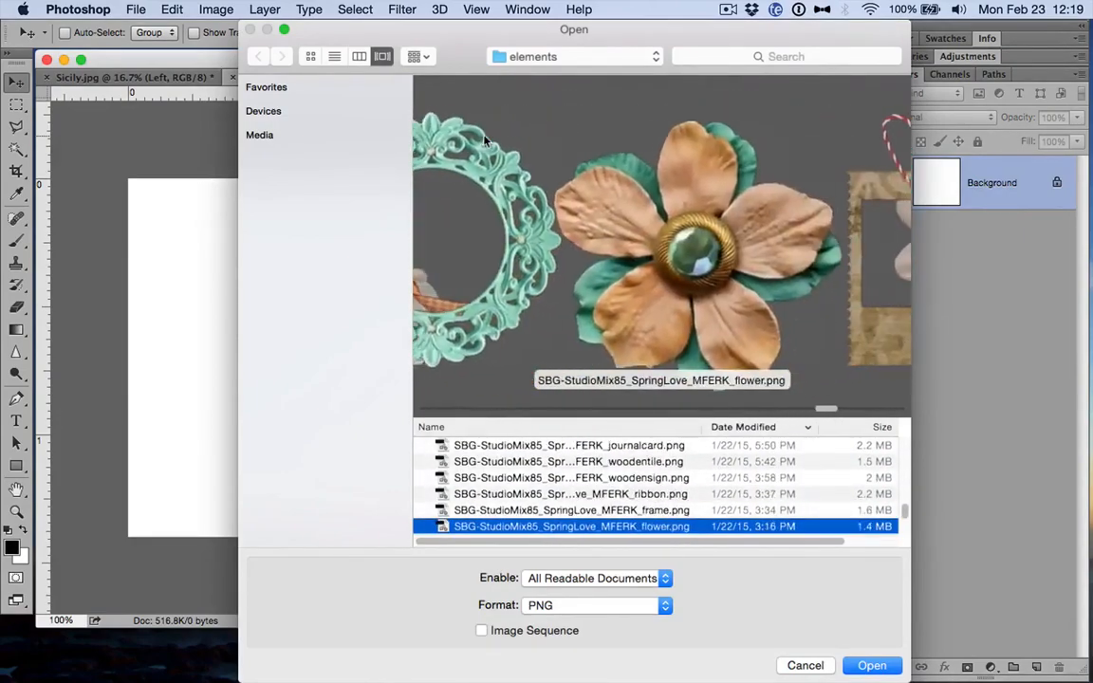
key("Down")
key("Down")
key("Down")
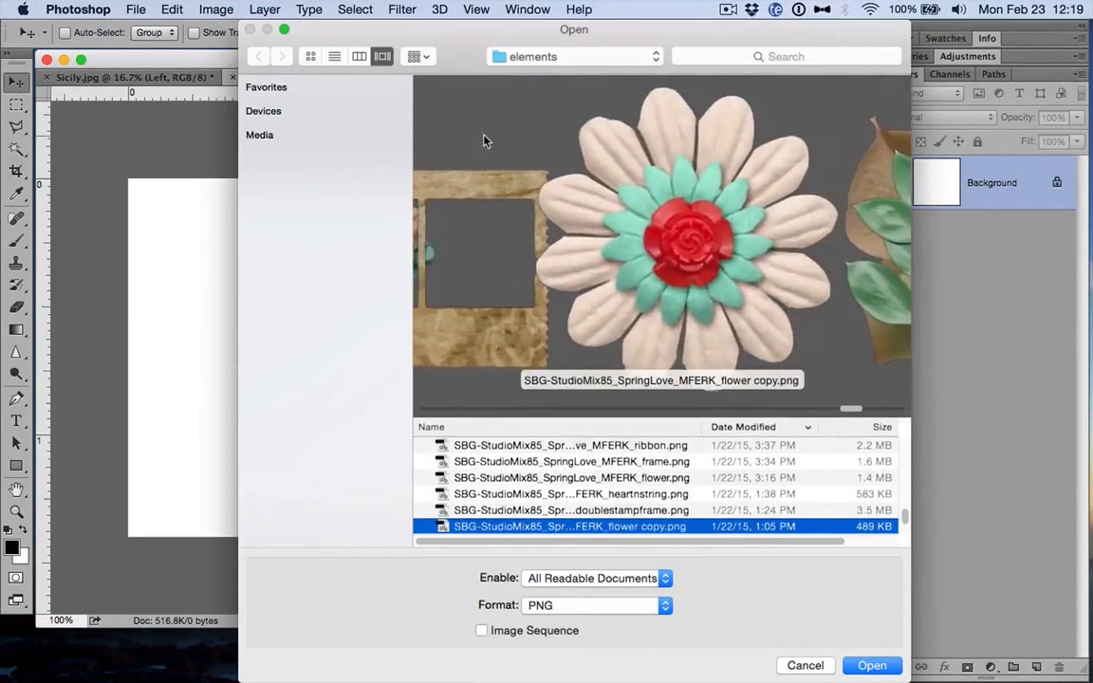
key("Up")
key("Up")
key("Up")
key("Up")
key("Up")
key("Up")
key("Up")
key("Up")
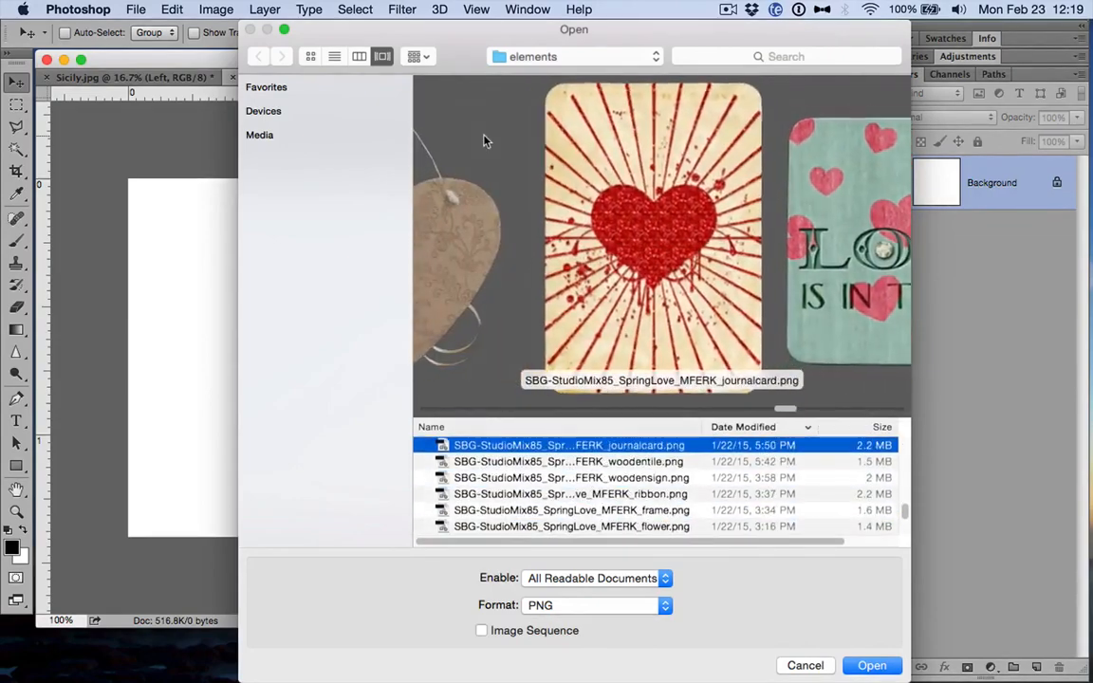
key("Down")
key("Down")
key("Down")
key("Down")
key("Down")
key("Down")
key("Down")
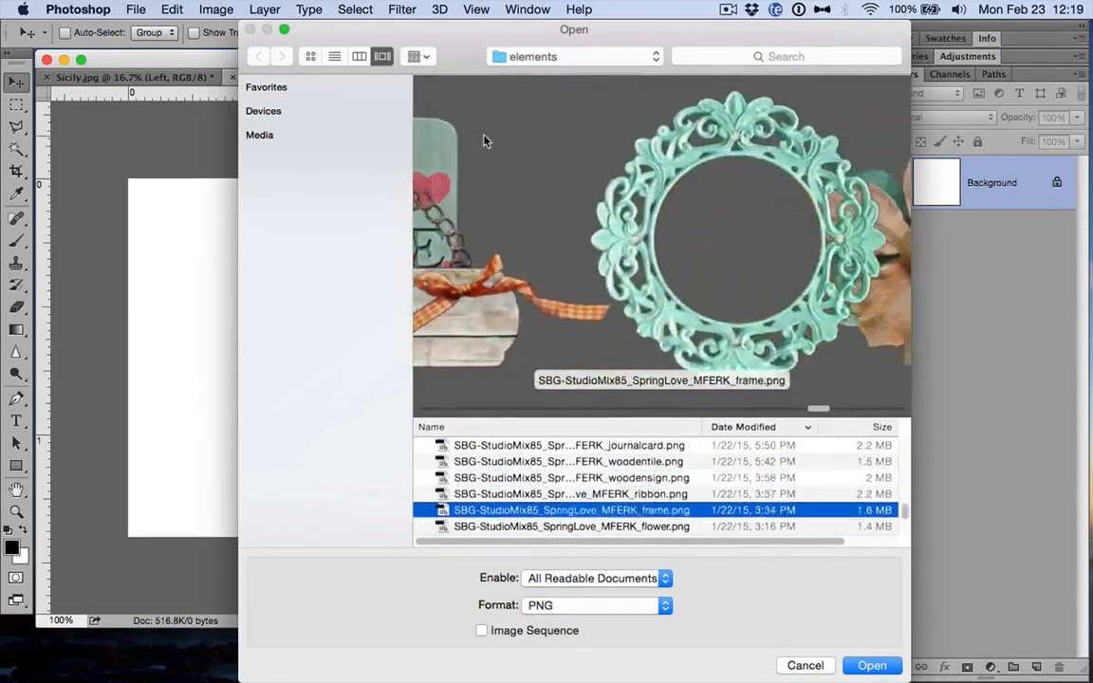
key("Down")
key("Down")
key("Down")
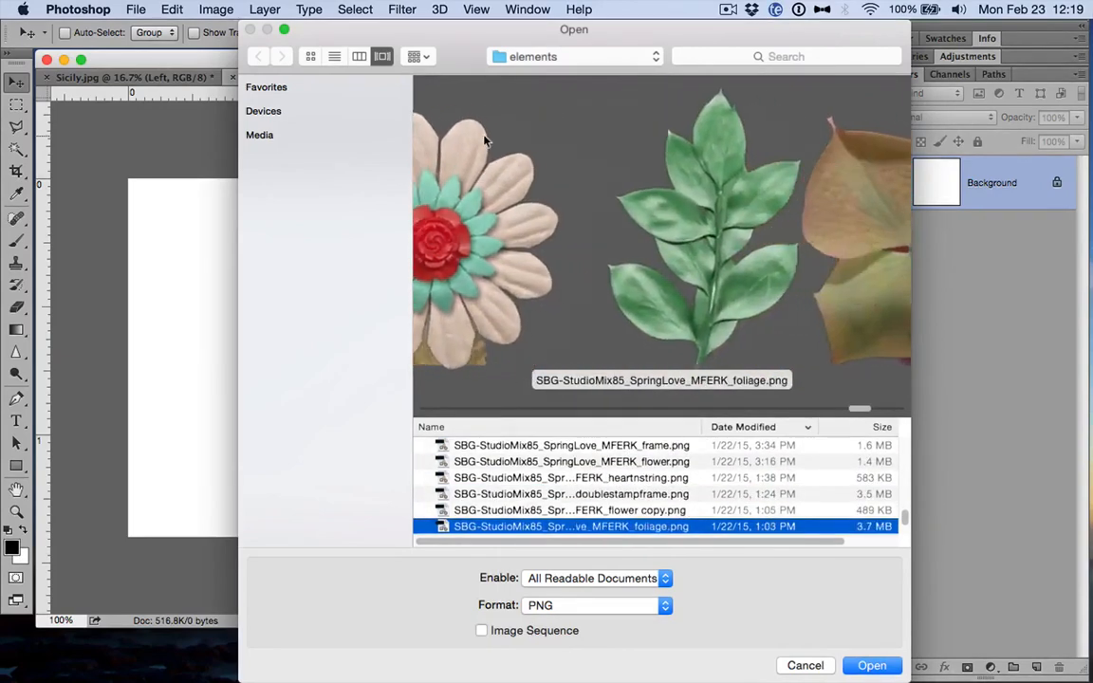
key("Up")
key("Up")
key("Up")
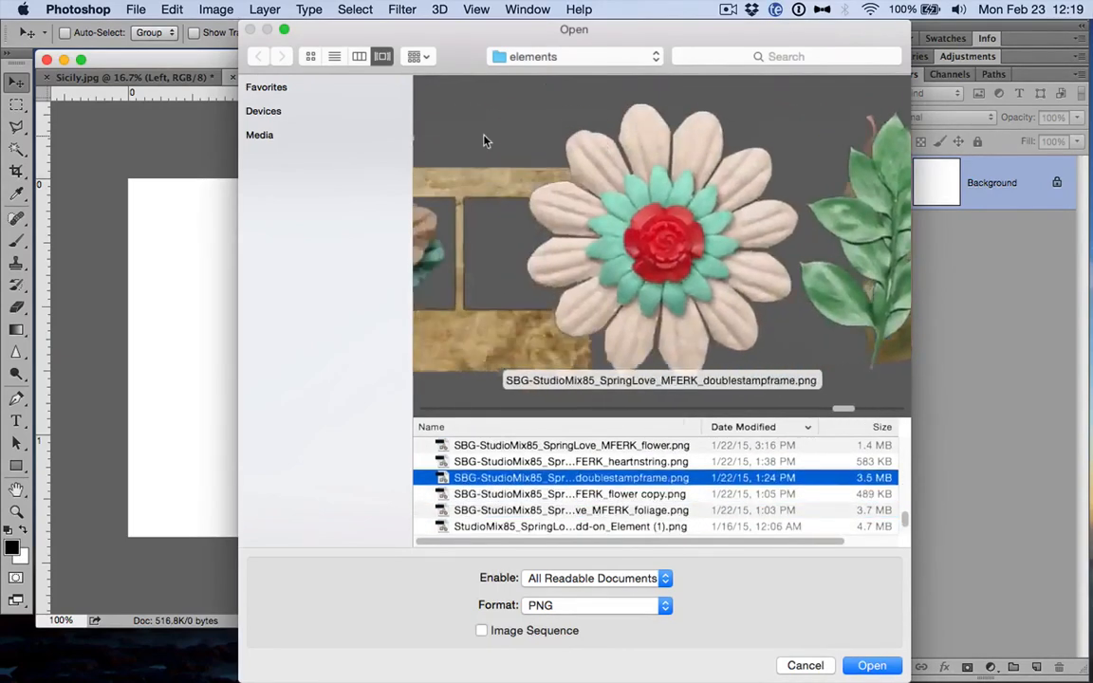
key("Down")
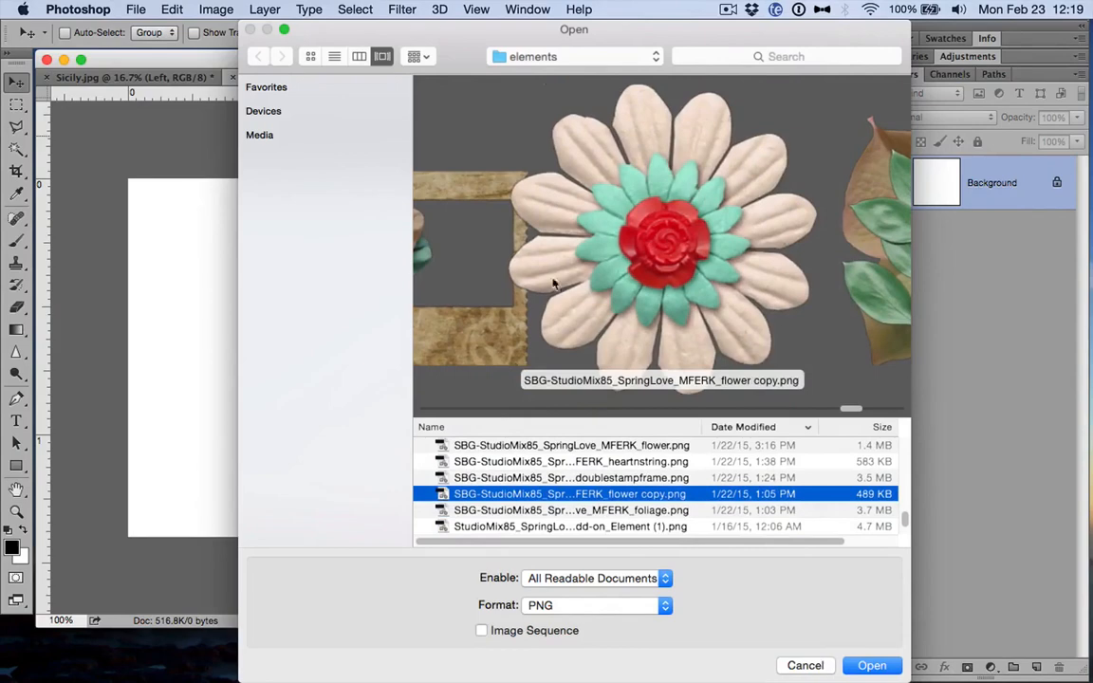
key("Down")
key("Down")
key("Down")
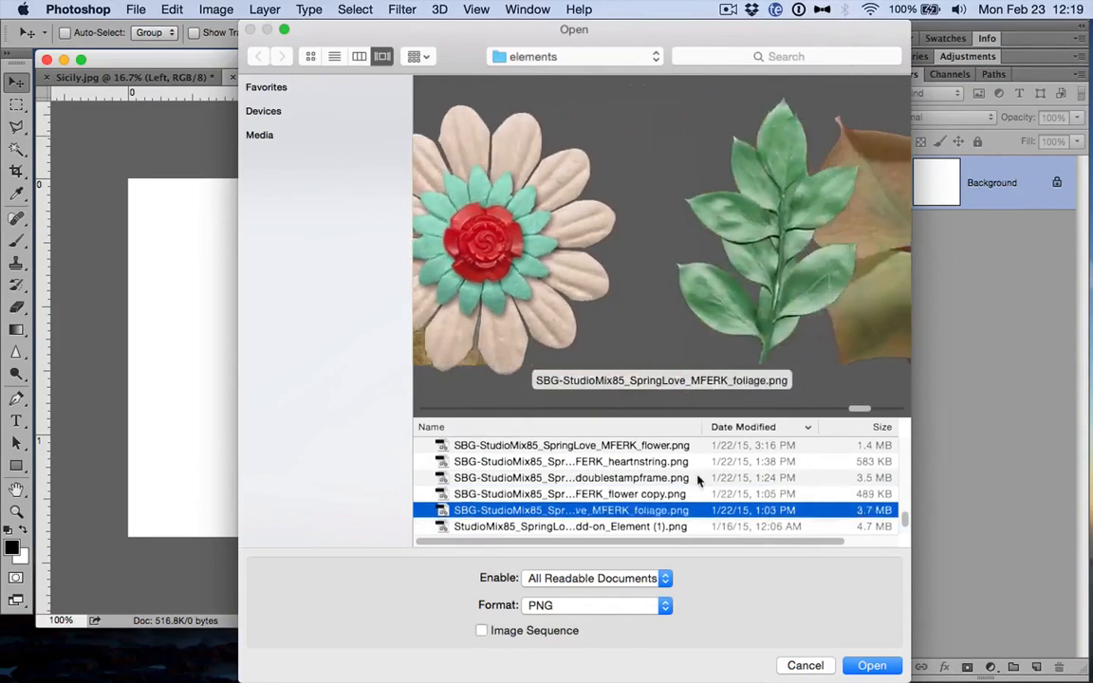
key("Up")
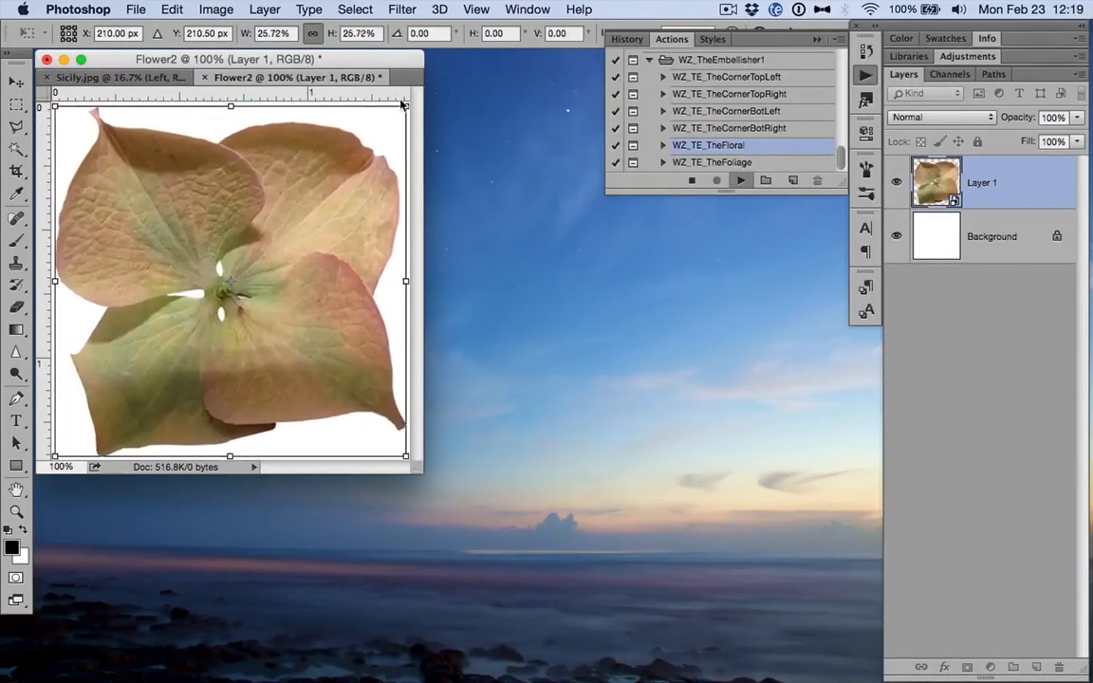
- Place StudioMix85_SpringLove_LilasDesign_Element (5).png, the dark red four-petal flower, from the elements folder as the third flower
key("Down")
key("Down")
key("Down")
key("Down")
key("Down")
key("Down")
key("Down")
key("Down")
key("Down")
key("Down")
key("Down")
key("Down")
key("Down")
key("Down")
key("Down")
key("Down")
key("Down")
key("Down")
key("Down")
key("Down")
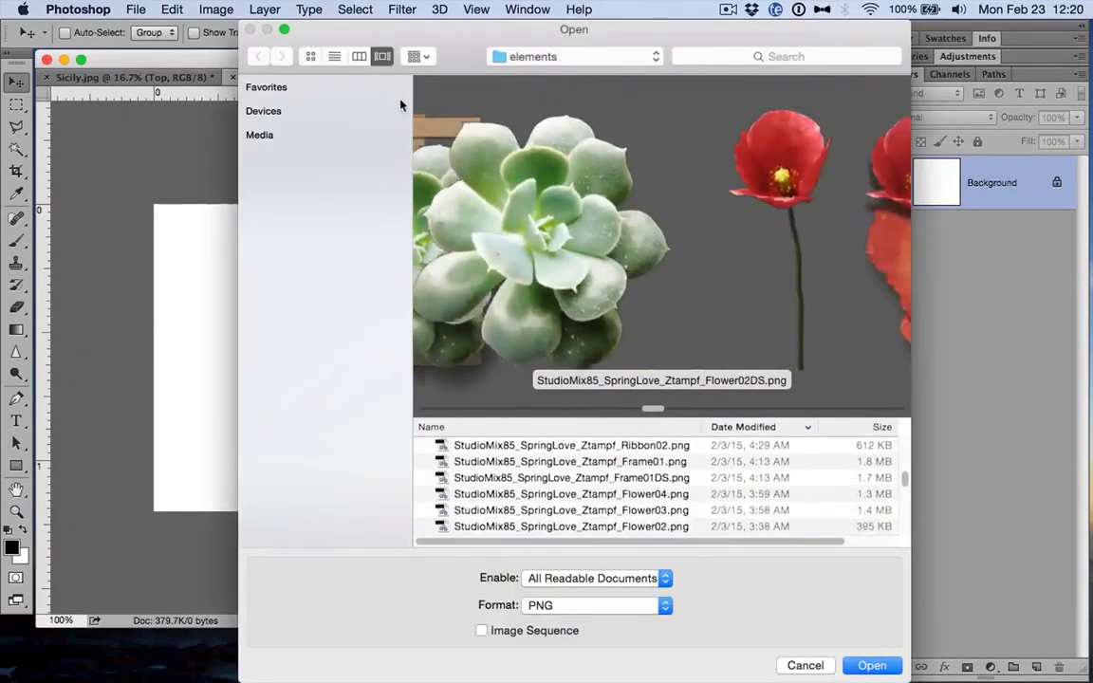
key("Down")
key("Down")
key("Down")
key("Down")
key("Down")
key("Down")
key("Down")
key("Down")
key("Down")
key("Down")
key("Down")
key("Down")
key("Down")
key("Down")
key("Down")
key("Down")
key("Down")
key("Down")
key("Down")
key("Down")
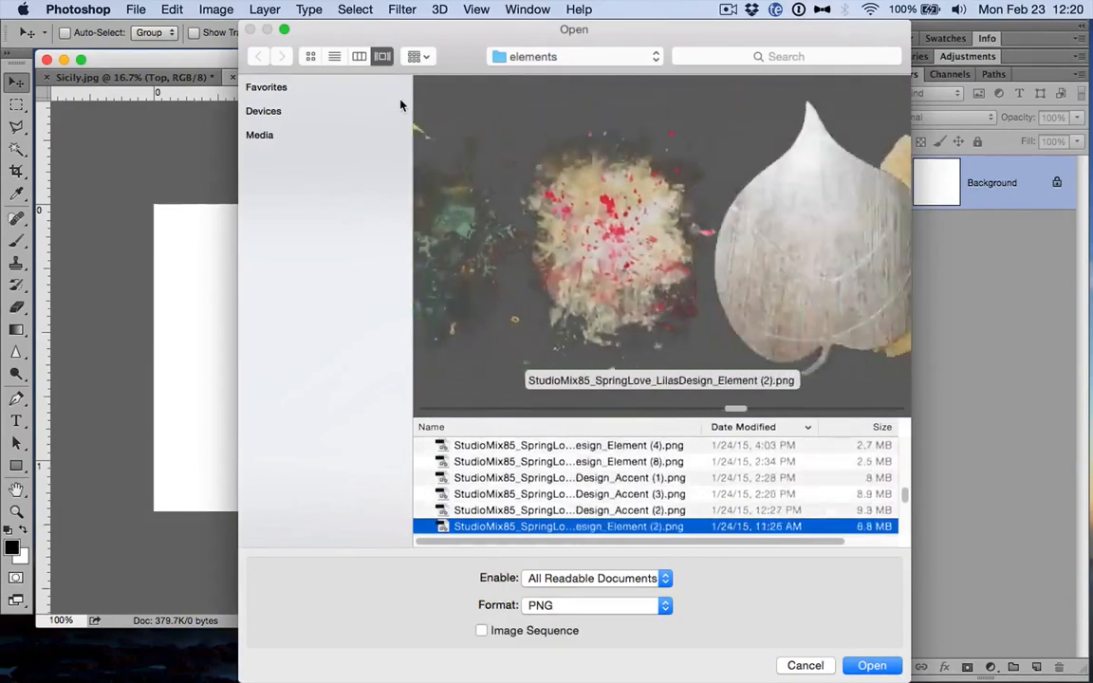
key("Down")
key("Down")
key("Down")
key("Down")
key("Down")
key("Down")
key("Down")
key("Down")
key("Down")
key("Down")
key("Down")
key("Down")
key("Down")
key("Down")
key("Down")
key("Down")
key("Down")
key("Down")
key("Down")
key("Down")
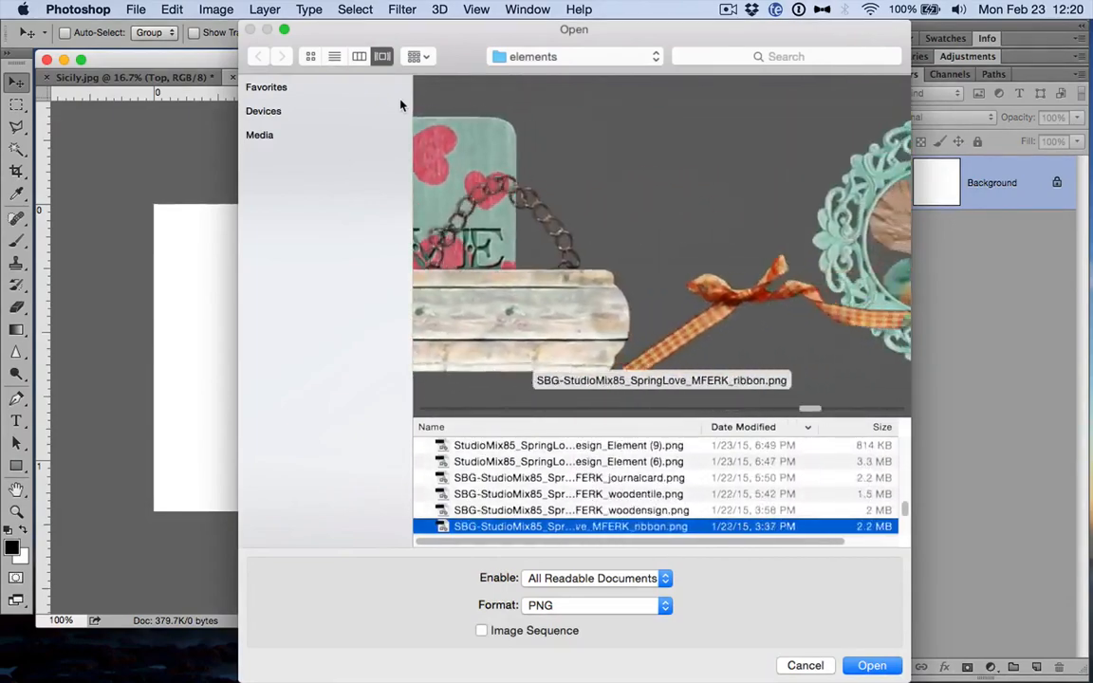
key("Down")
key("Down")
key("Down")
key("Down")
key("Down")
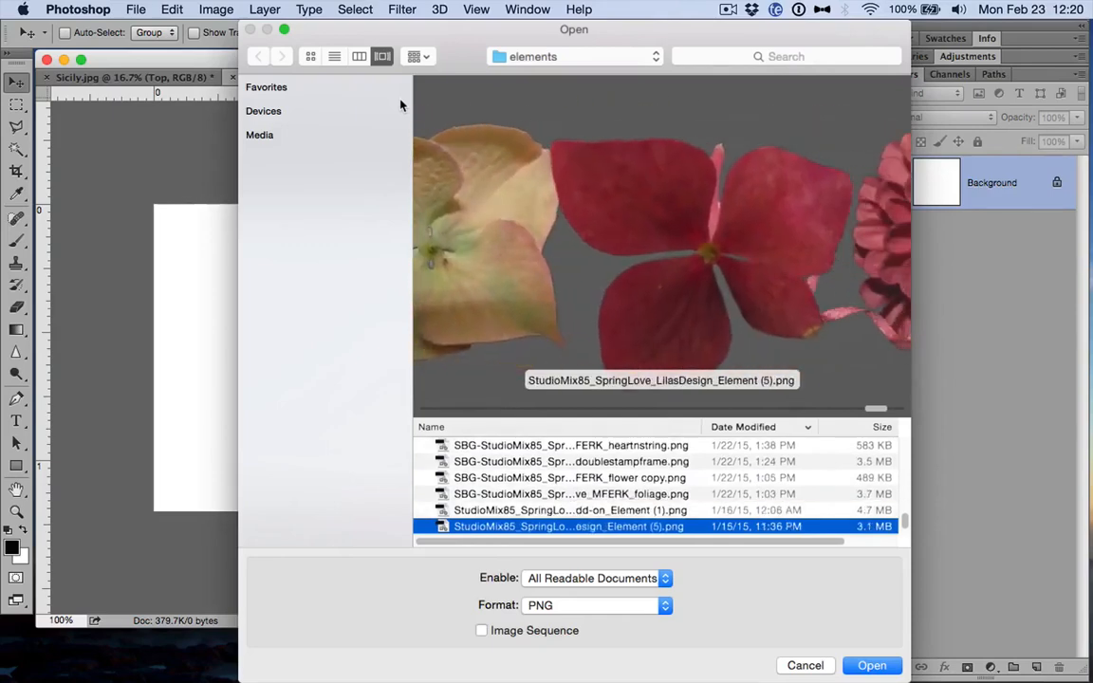
key("Return")
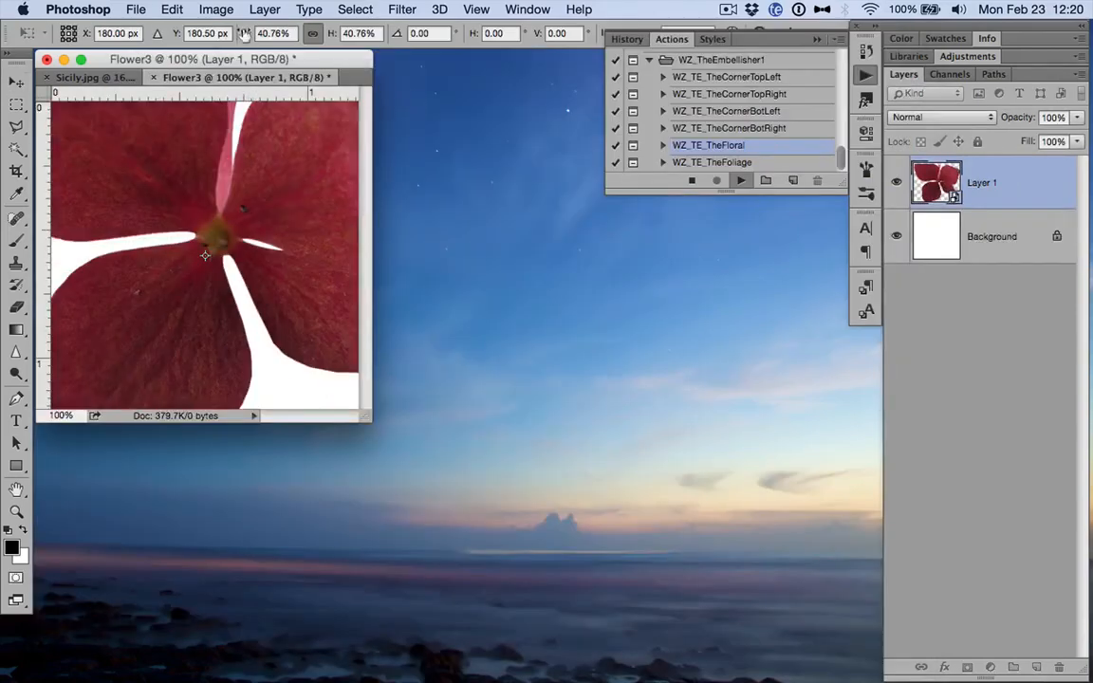
- Scale the red flower proportionally to about 29% so it fills the Flower3 canvas and commit the transform
type("10")
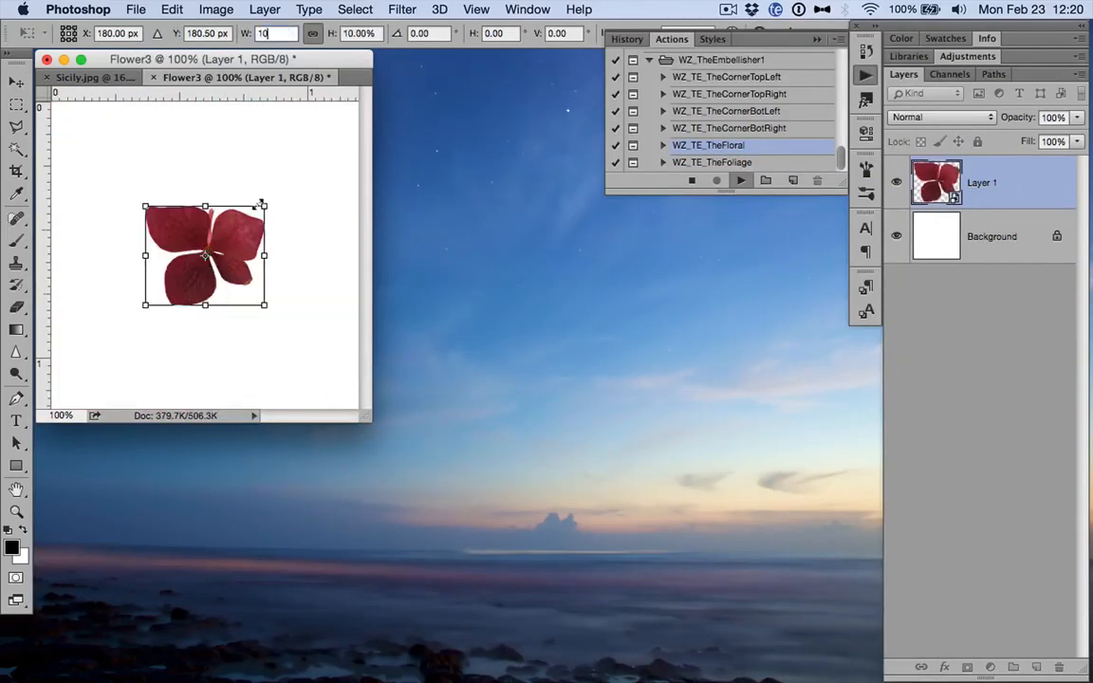
left_click_drag(261, 203, 359, 92)
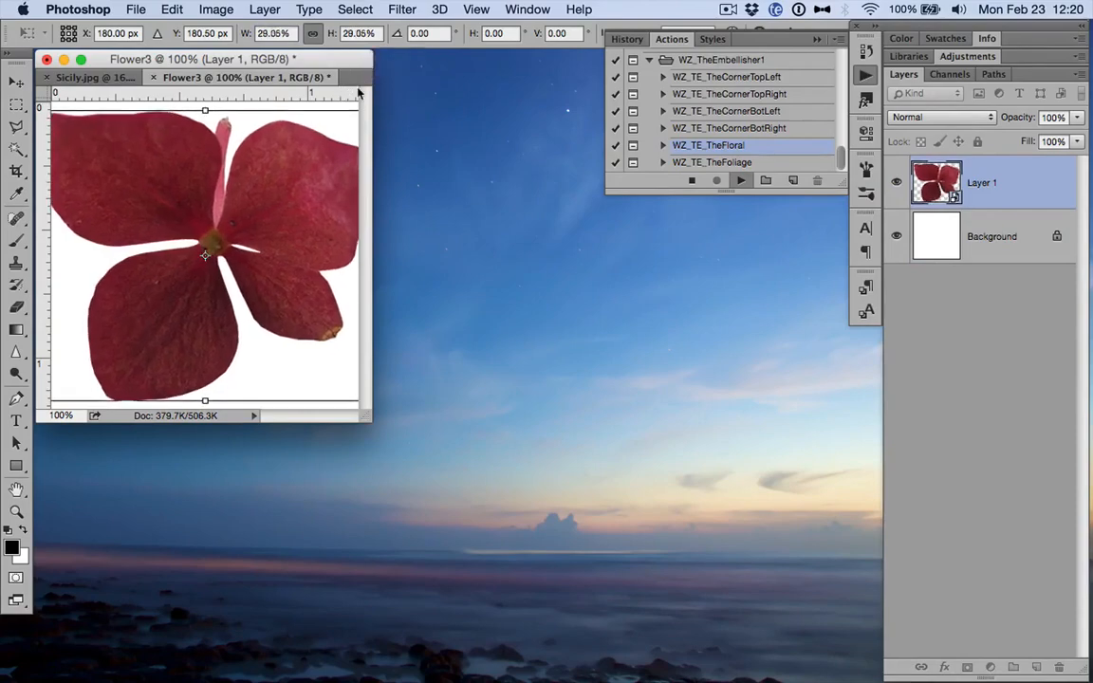
key("Return")
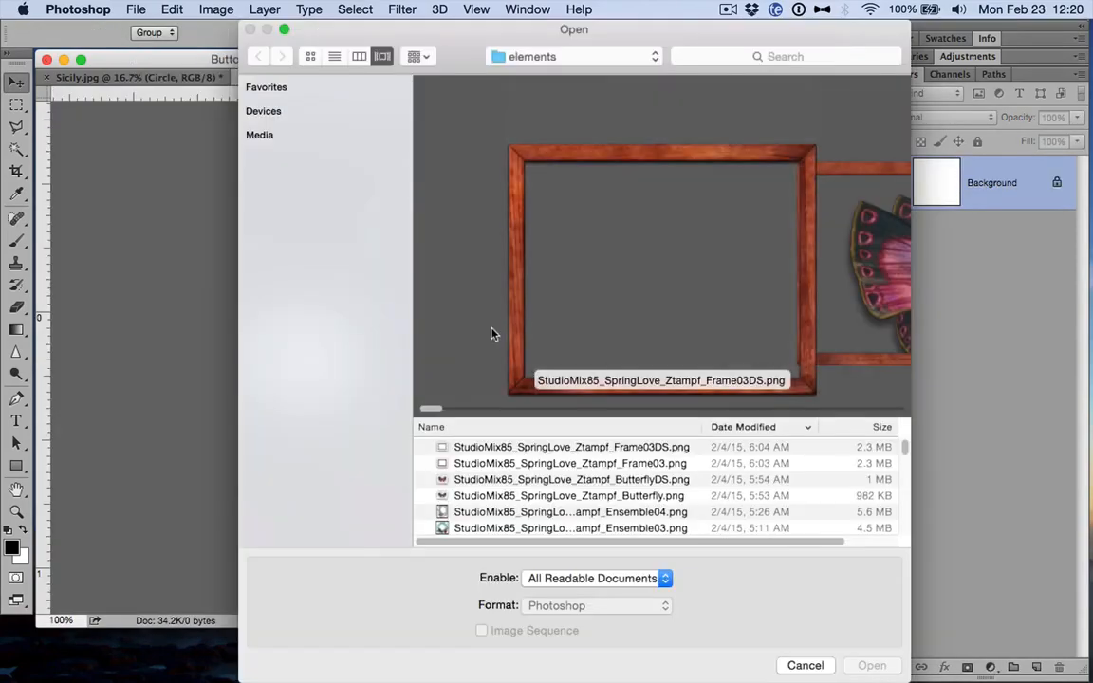
- Place the green succulent, StudioMix85_SpringLove_Ztampf_Flower03.png, from the elements folder as the cluster's button or fastener
key("Down")
key("Down")
key("Down")
key("Down")
key("Down")
key("Down")
key("Down")
key("Down")
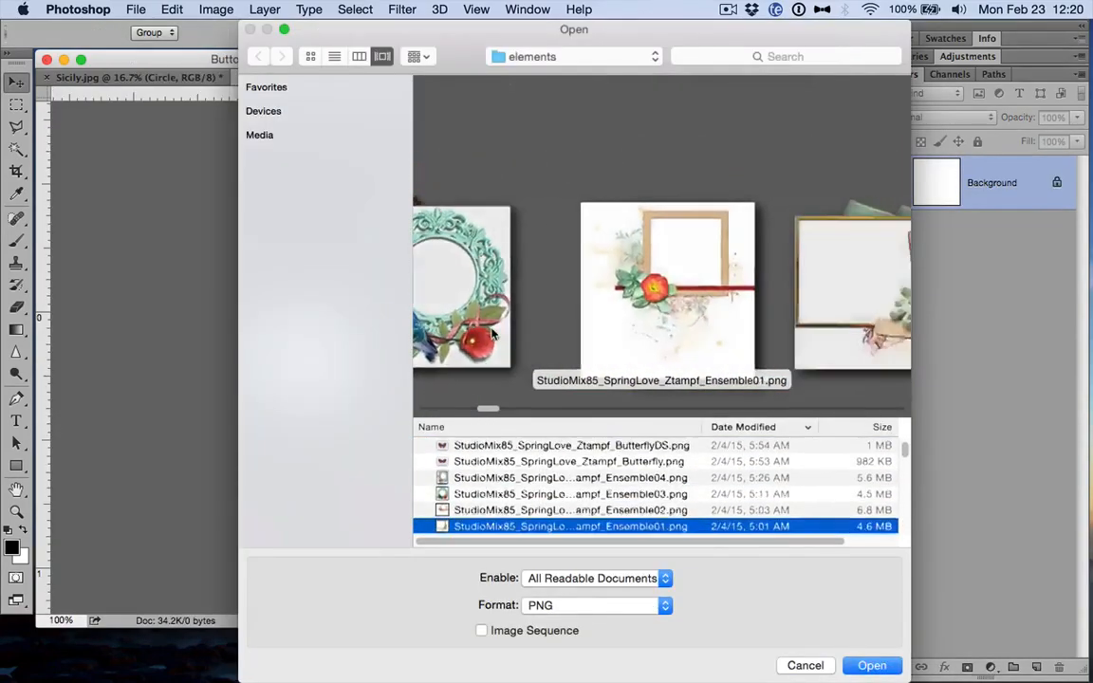
key("Down")
key("Down")
key("Down")
key("Down")
key("Down")
key("Down")
key("Down")
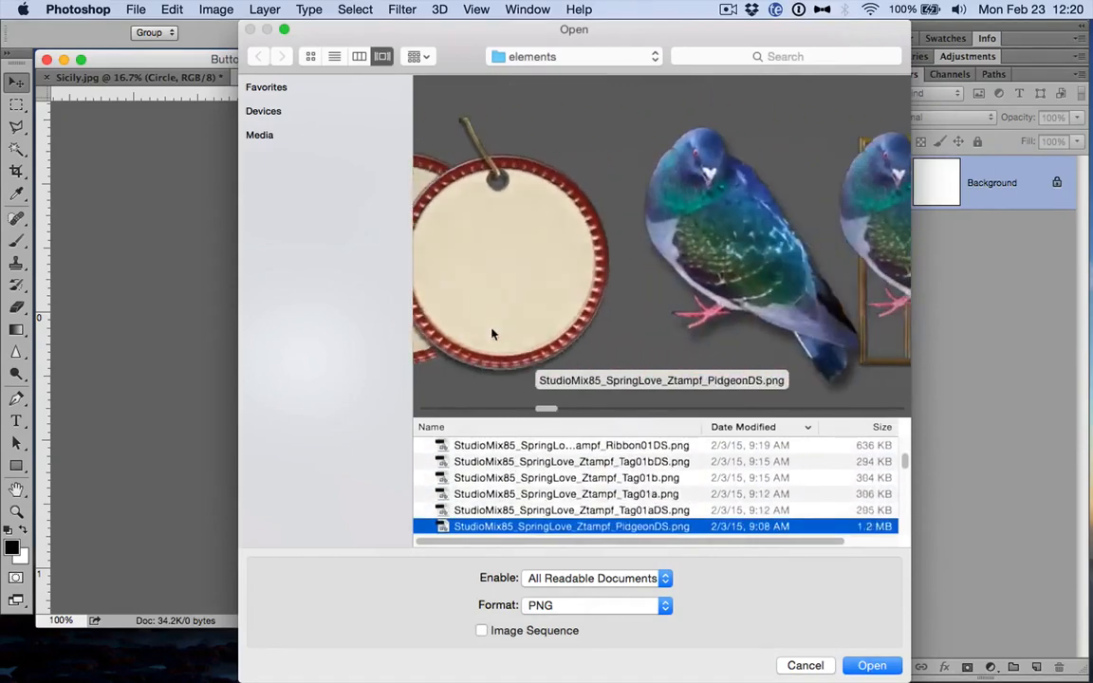
key("Down")
key("Down")
key("Down")
key("Down")
key("Down")
key("Down")
key("Down")
key("Down")
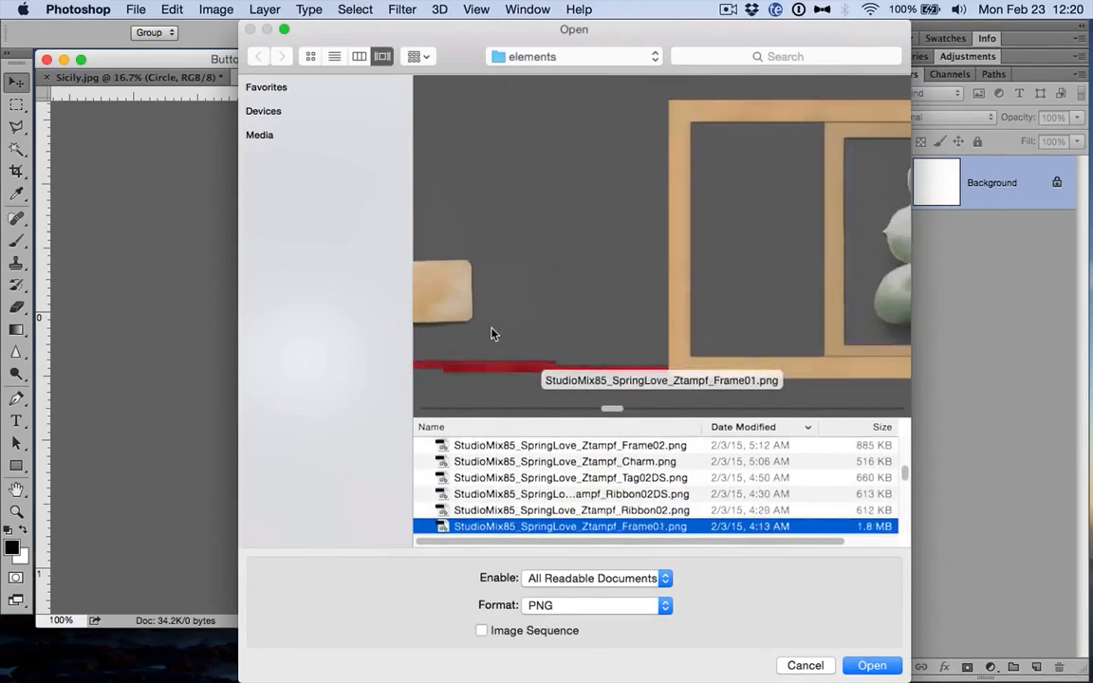
key("Down")
key("Down")
key("Down")
key("Down")
key("Down")
key("Down")
key("Up")
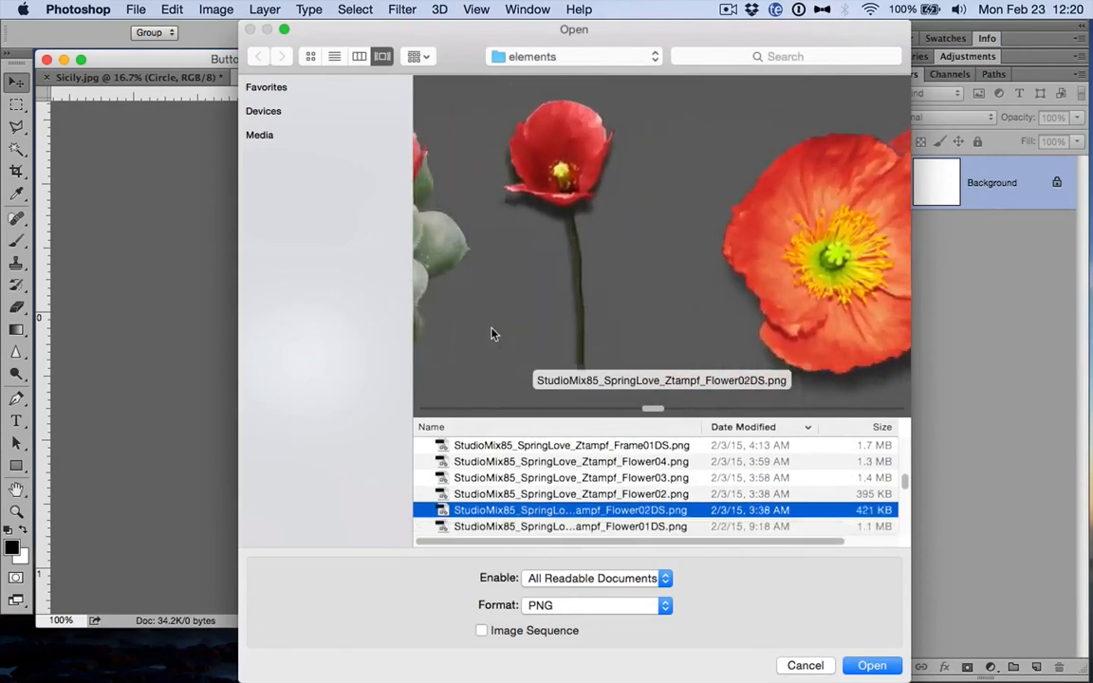
key("Up")
key("Up")
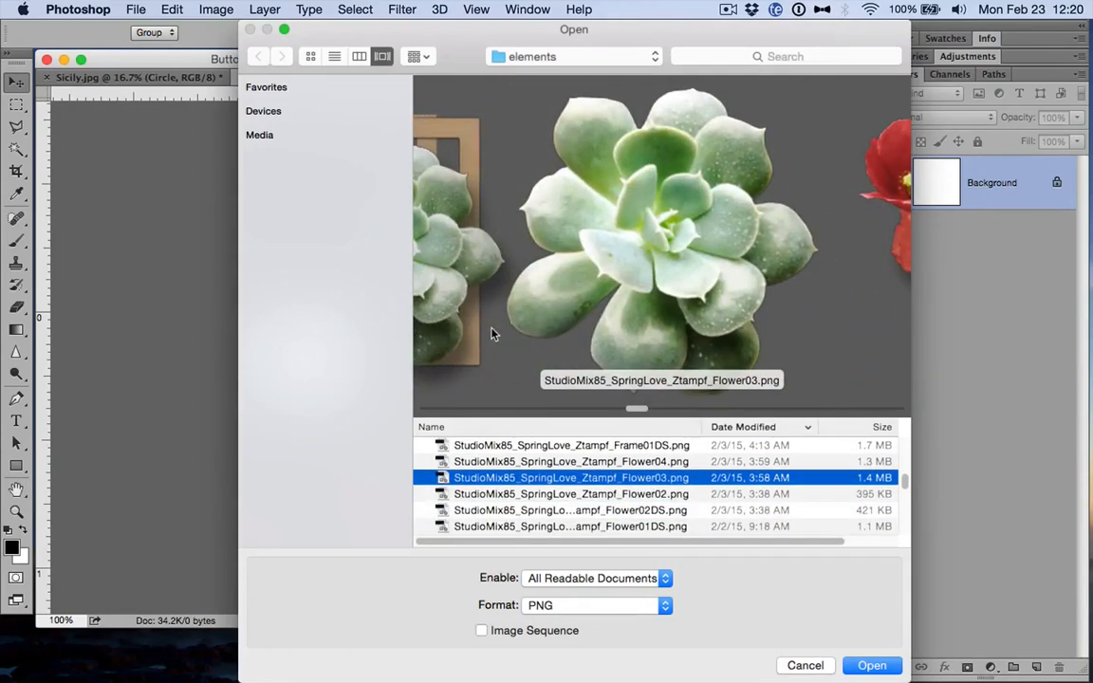
key("Down")
key("Down")
key("Down")
key("Down")
key("Down")
key("Down")
key("Down")
key("Down")
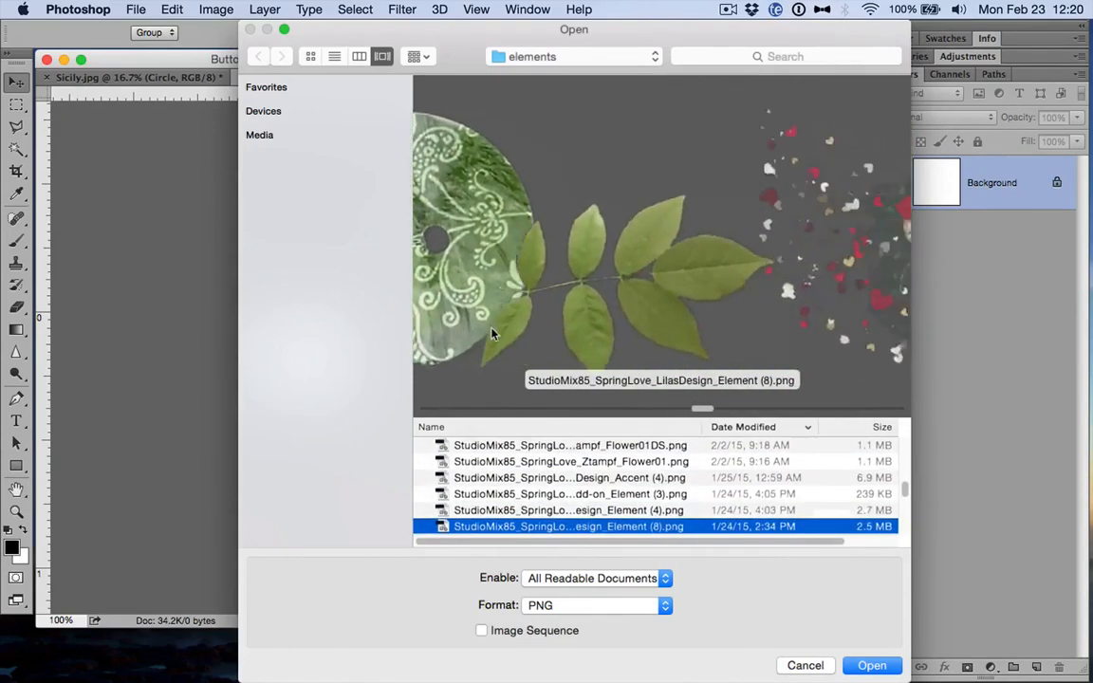
key("Down")
key("Down")
key("Down")
key("Down")
key("Down")
key("Down")
key("Down")
key("Down")
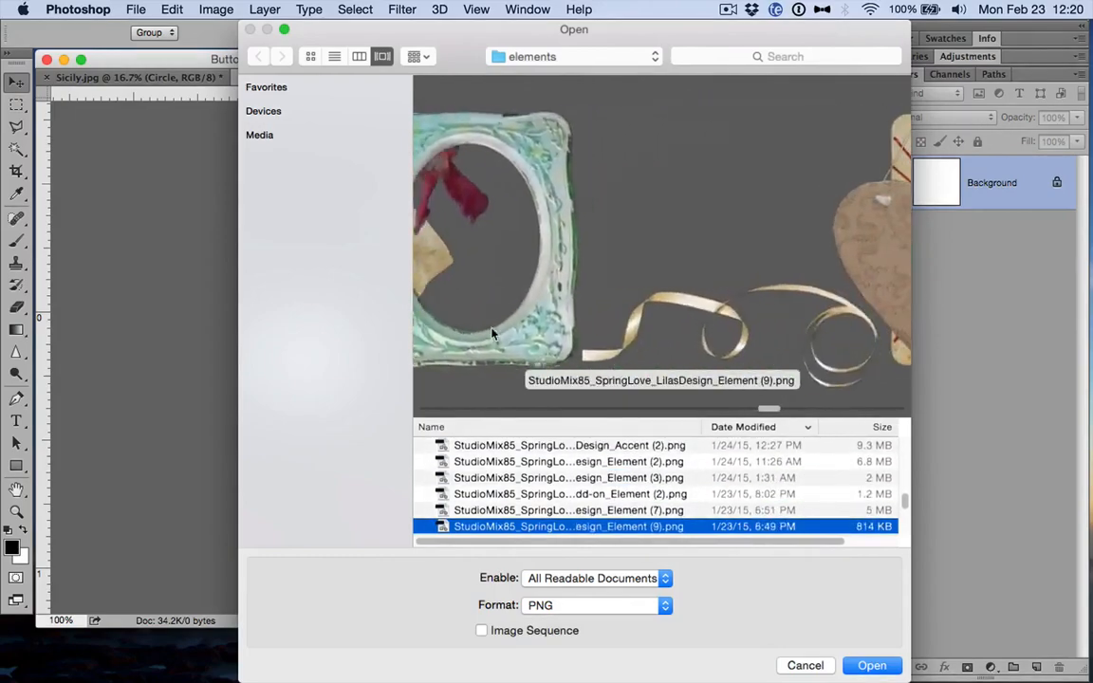
key("Down")
key("Down")
key("Down")
key("Down")
key("Down")
key("Down")
key("Down")
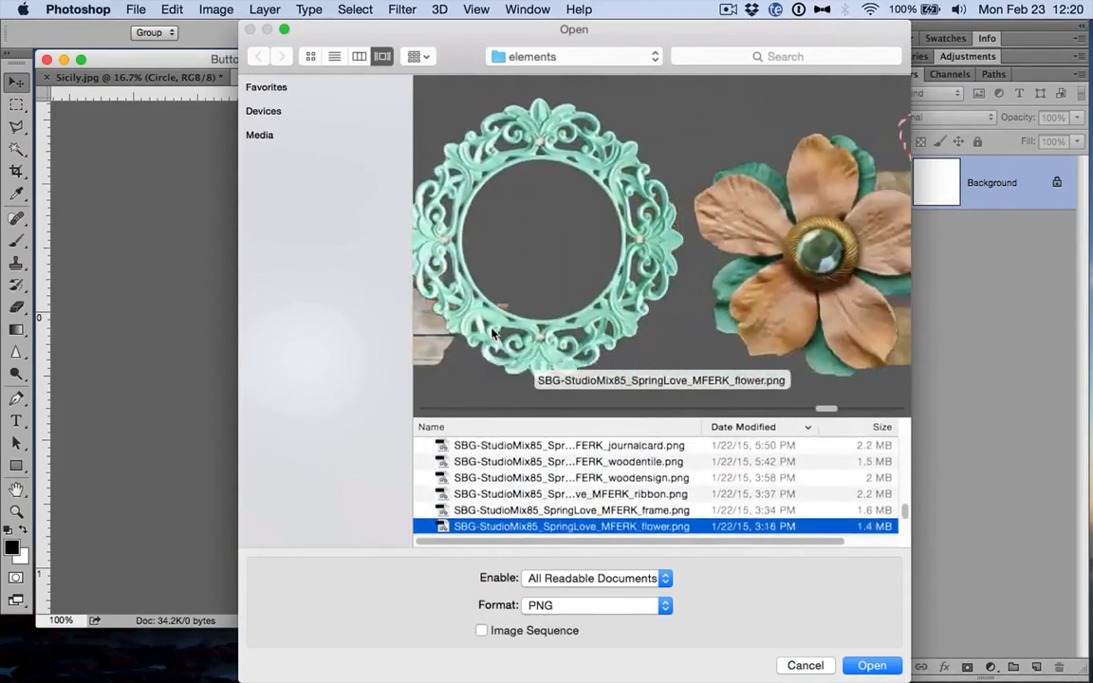
key("Down")
key("Down")
key("Down")
key("Down")
key("Down")
key("Down")
key("Down")
key("Down")
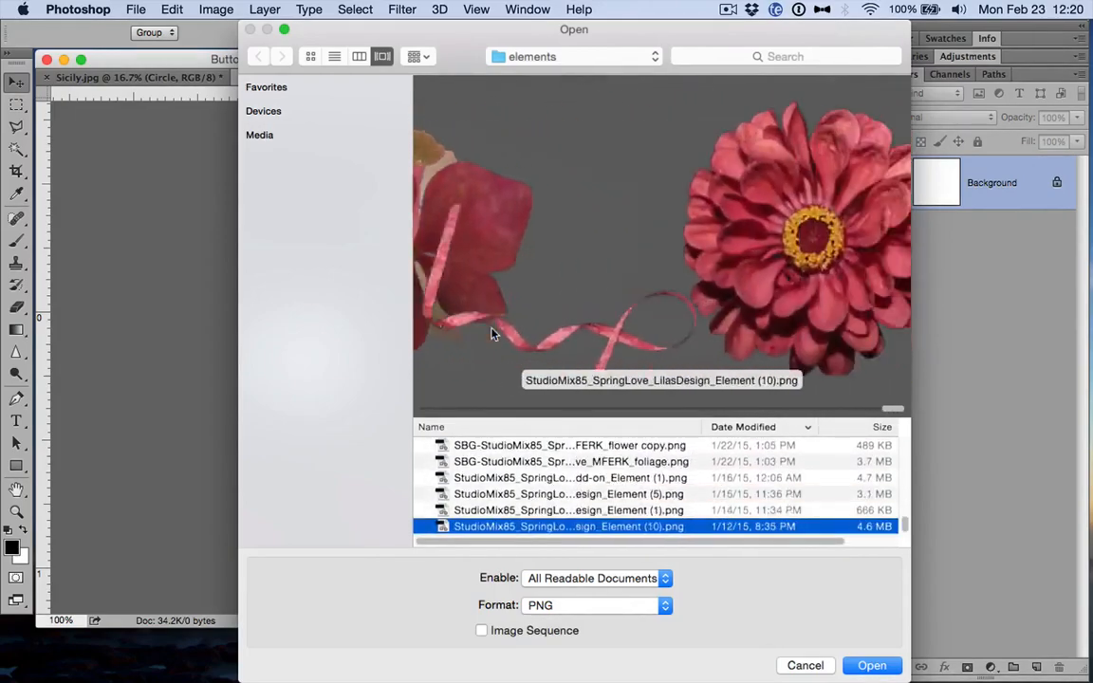
key("Up")
key("Up")
key("Up")
key("Up")
key("Up")
key("Up")
key("Up")
key("Up")
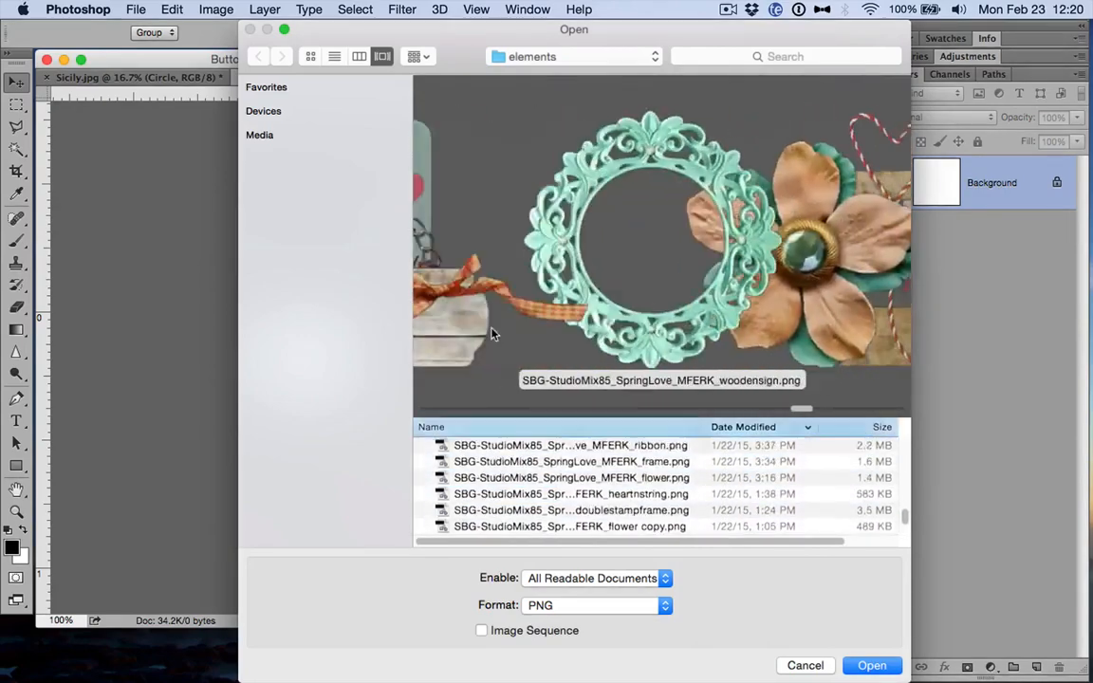
key("Up")
key("Up")
key("Up")
key("Up")
key("Up")
key("Up")
key("Up")
key("Up")
key("Up")
key("Up")
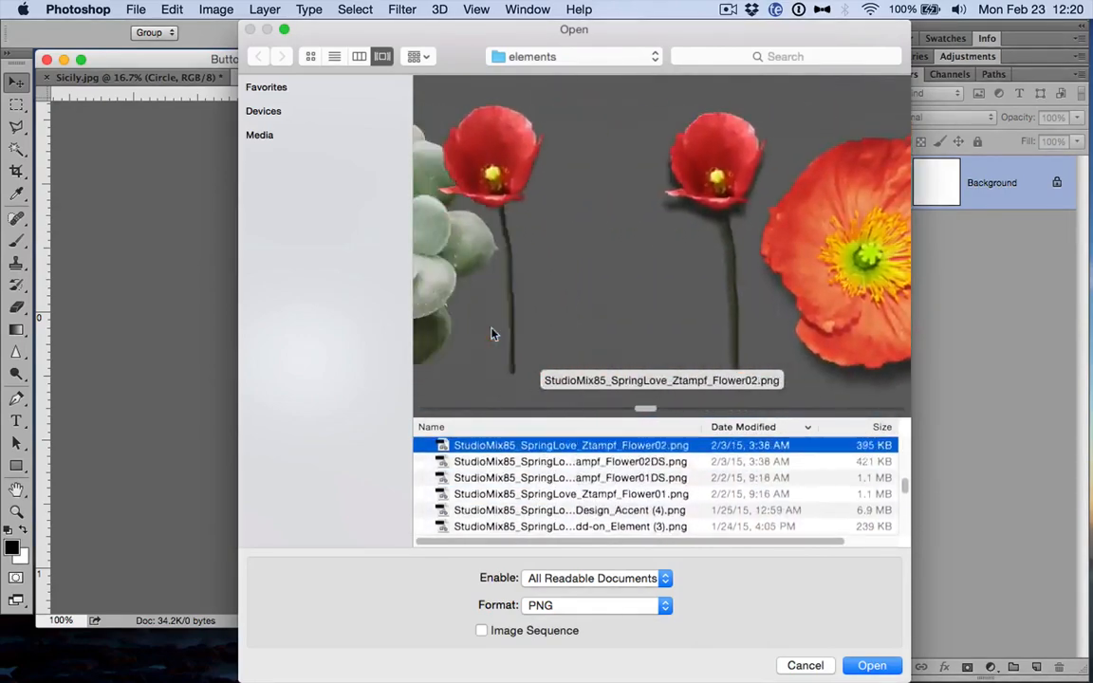
key("Up")
key("Up")
key("Down")
key("Return")
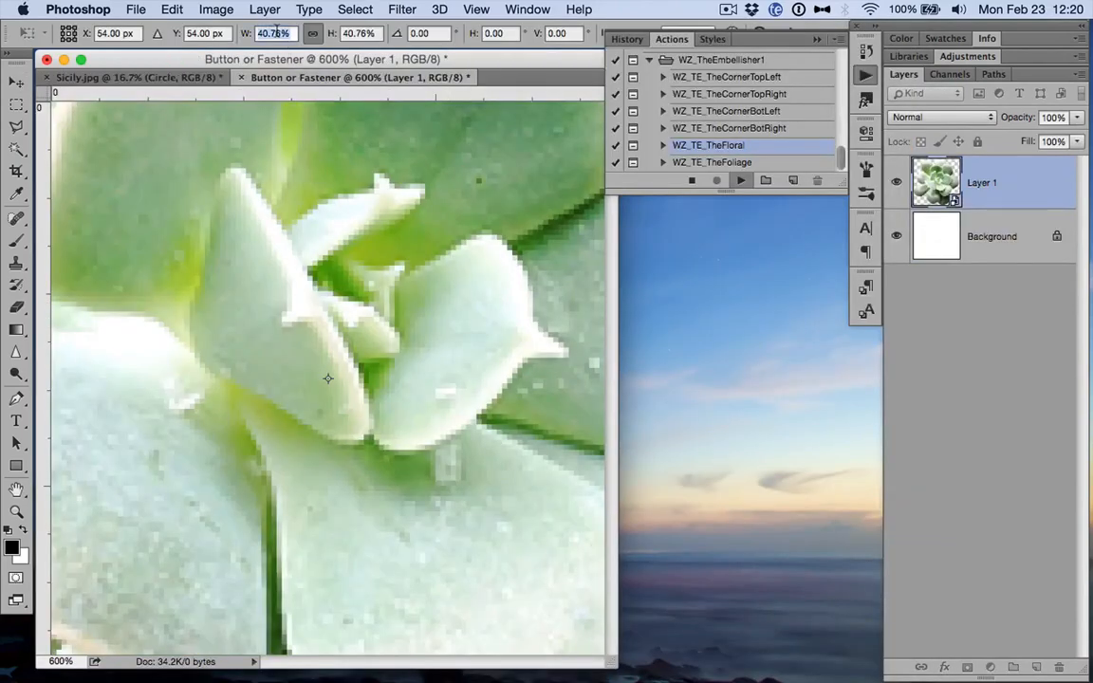
- Scale the succulent proportionally to 10%, enlarge it slightly to fill the Button or Fastener canvas, and commit the transform
type("10")
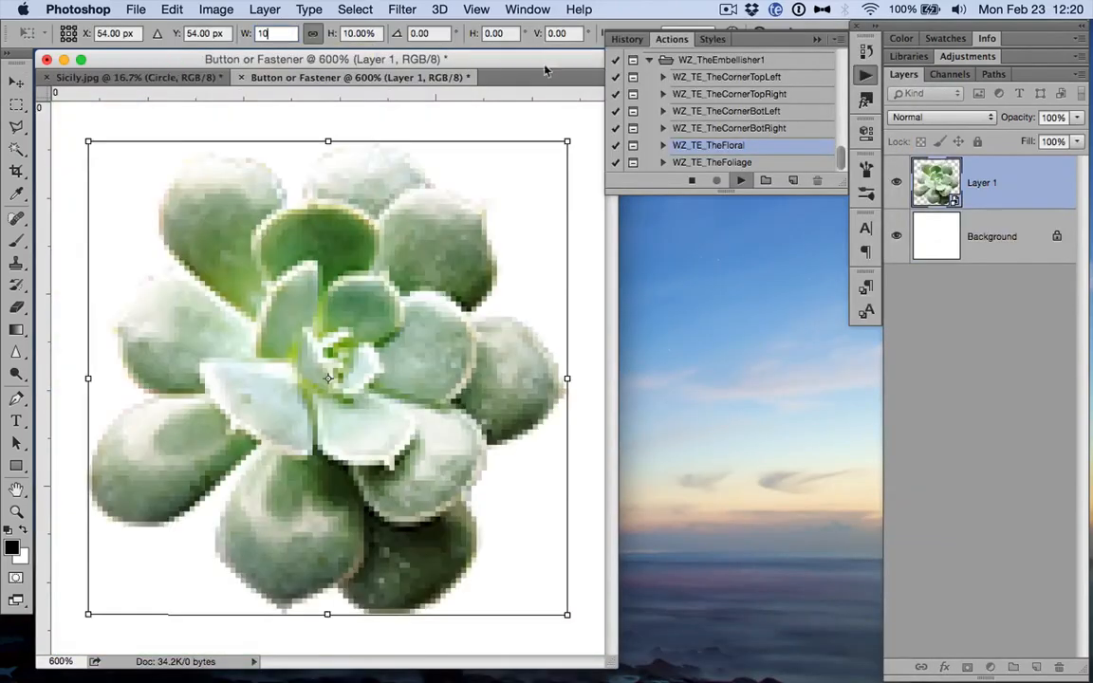
left_click_drag(565, 139, 619, 111)
key("Return")
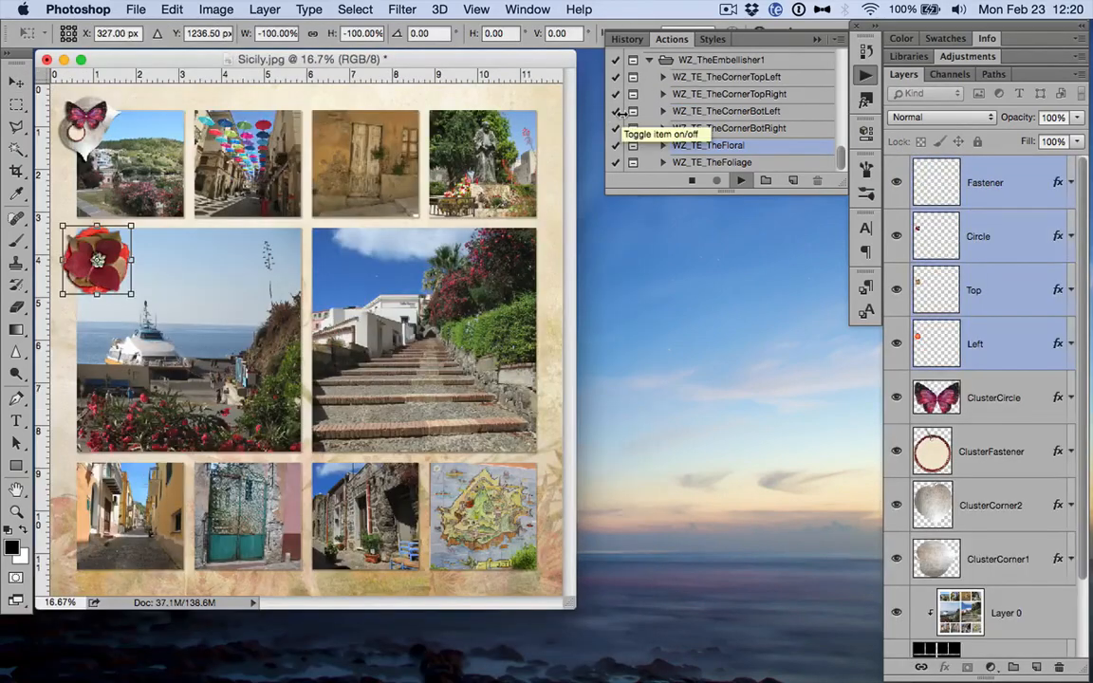
- Move the finished floral stack to the lower-right corner of the stairway photo, overlapping the map photo, and commit the placement
left_click_drag(74, 281, 486, 464)
key("Return")
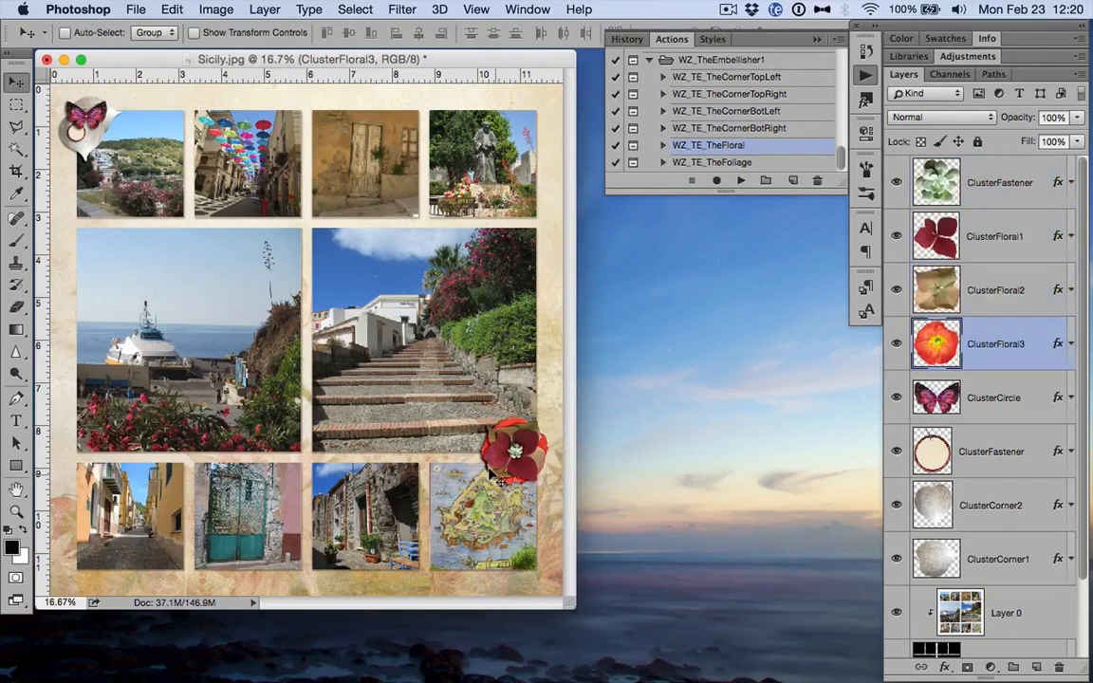
- Switch to full screen mode with menu bar, showing the floral stack enlarged at 33.3%
key("super+plus")
key("super+plus")
scroll(444, 427, "down", 5)
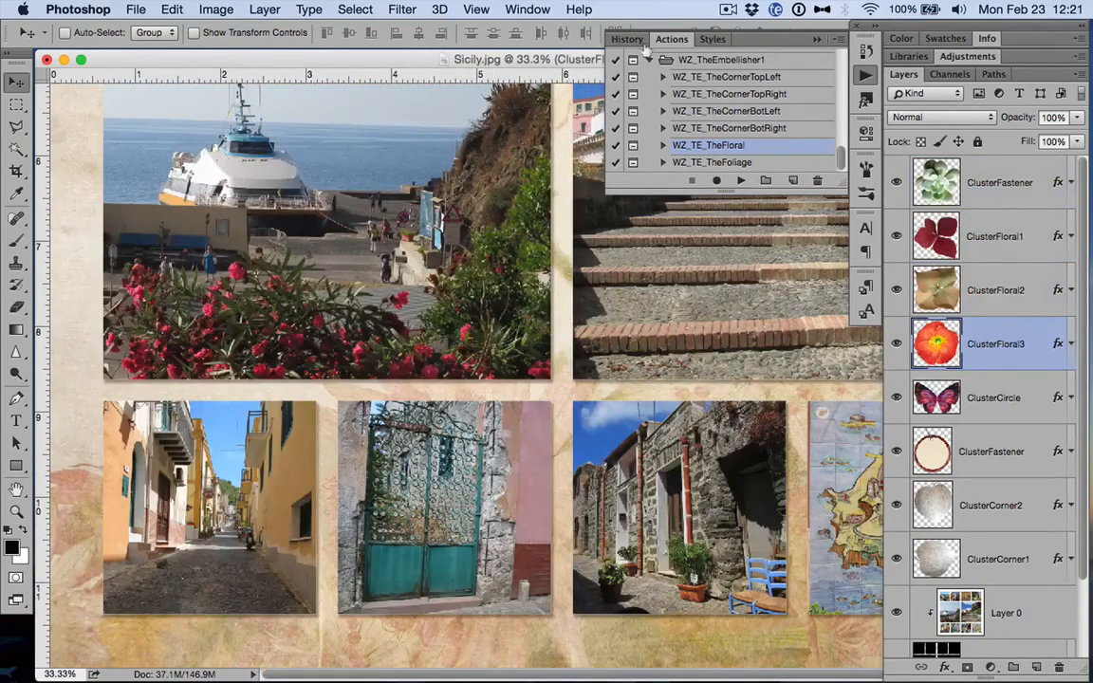
left_click(476, 10)
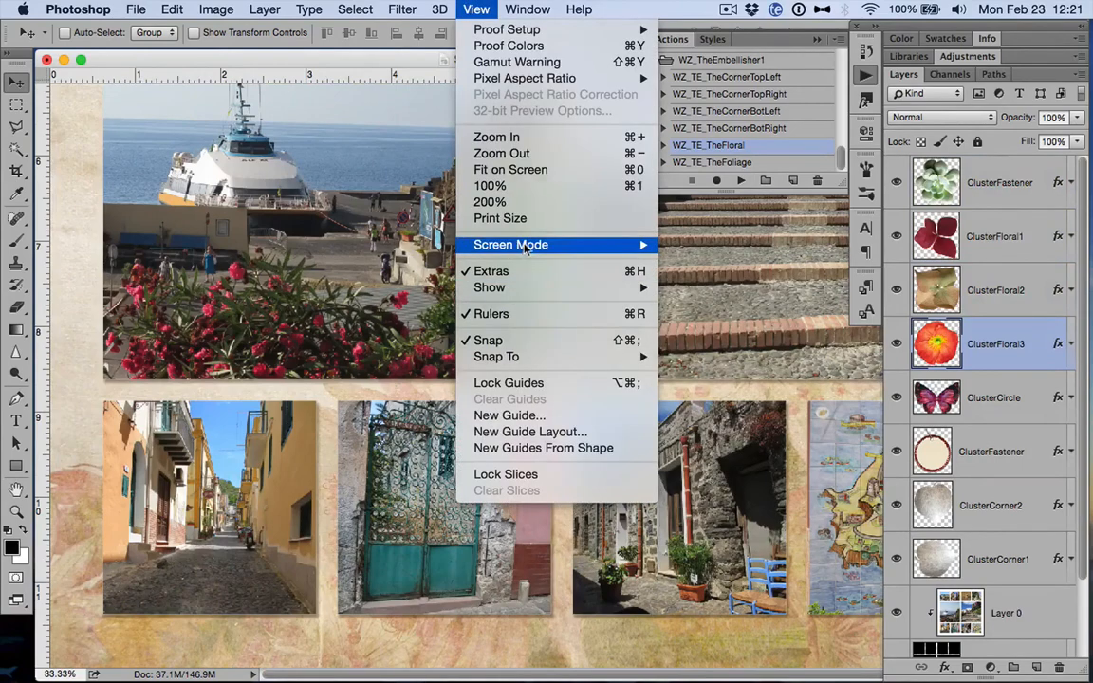
mouse_move(525, 249)
left_click(750, 262)
scroll(612, 460, "right", 10)
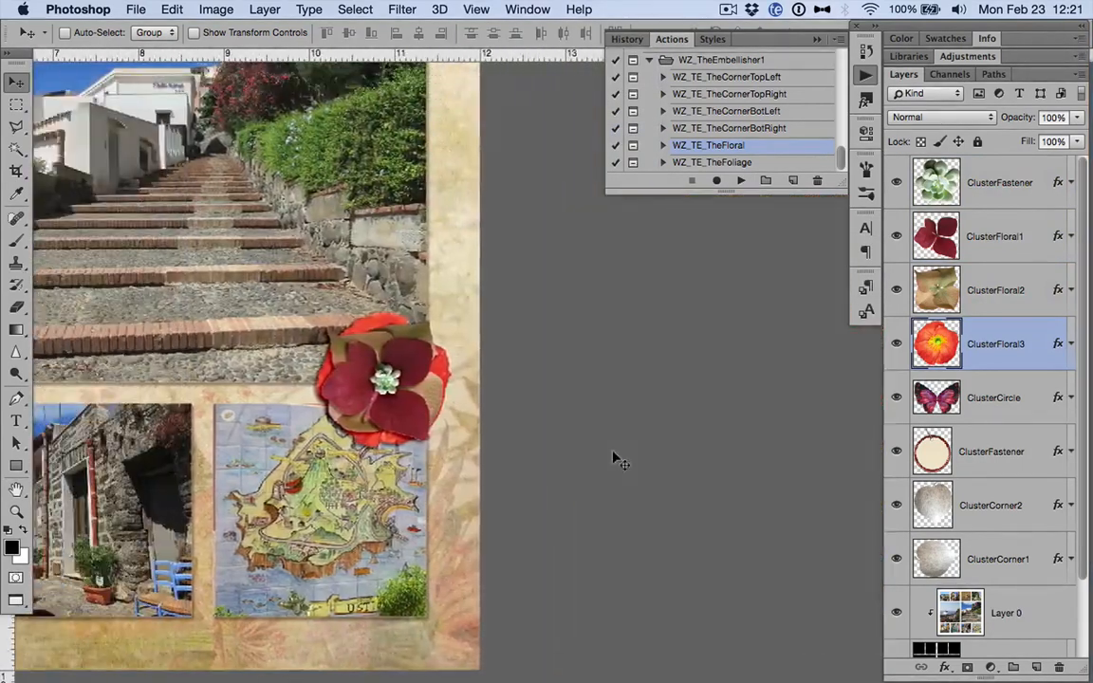
scroll(614, 458, "left", 2)
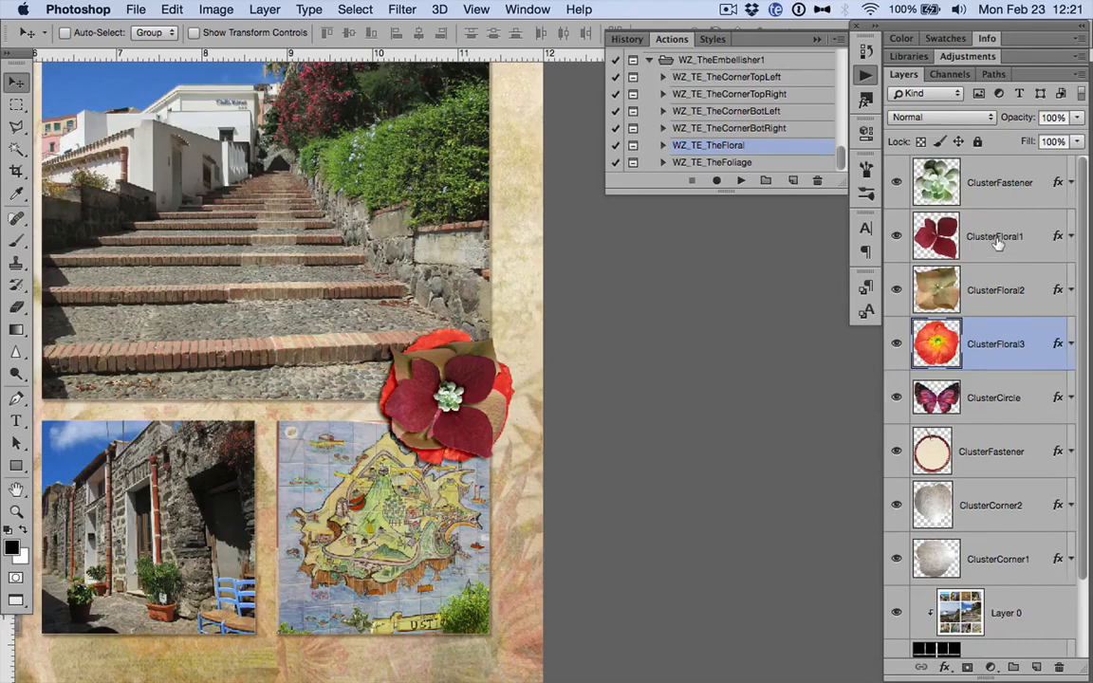
- Rotate the dark red ClusterFloral1 flower clockwise within the floral stack and commit the transform
left_click(939, 237)
key("super+t")
left_click_drag(498, 301, 559, 343)
key("Return")
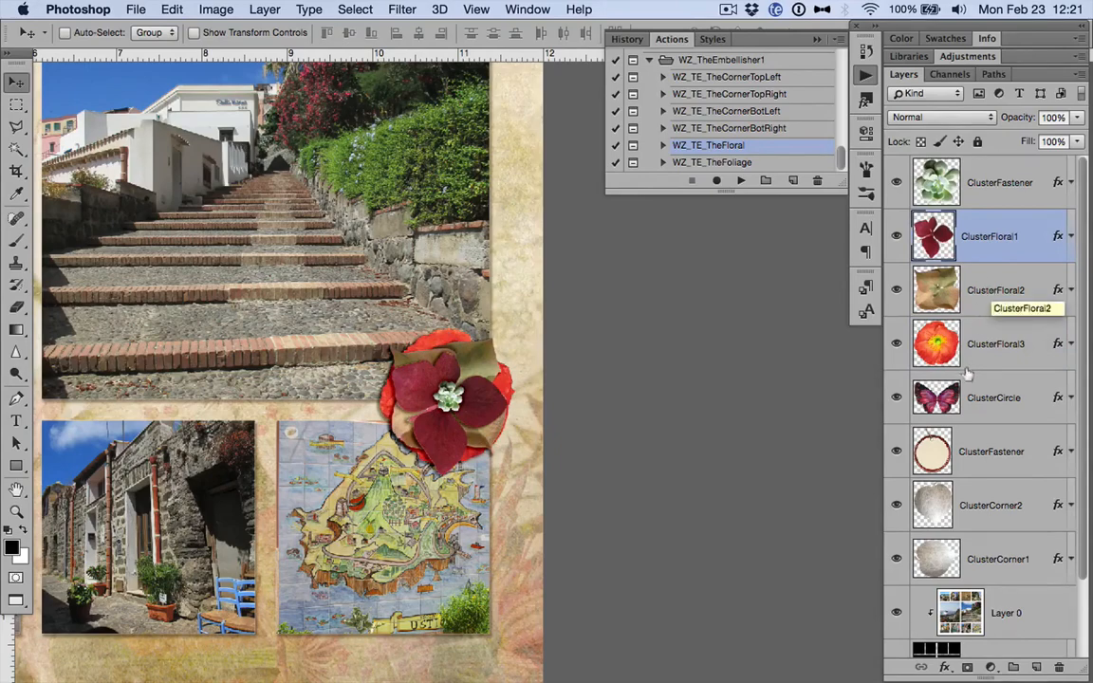
- Set the ClusterFloral3 poppy's drop shadow to a distance of 15 px and a size of 29 px
left_click(1020, 342)
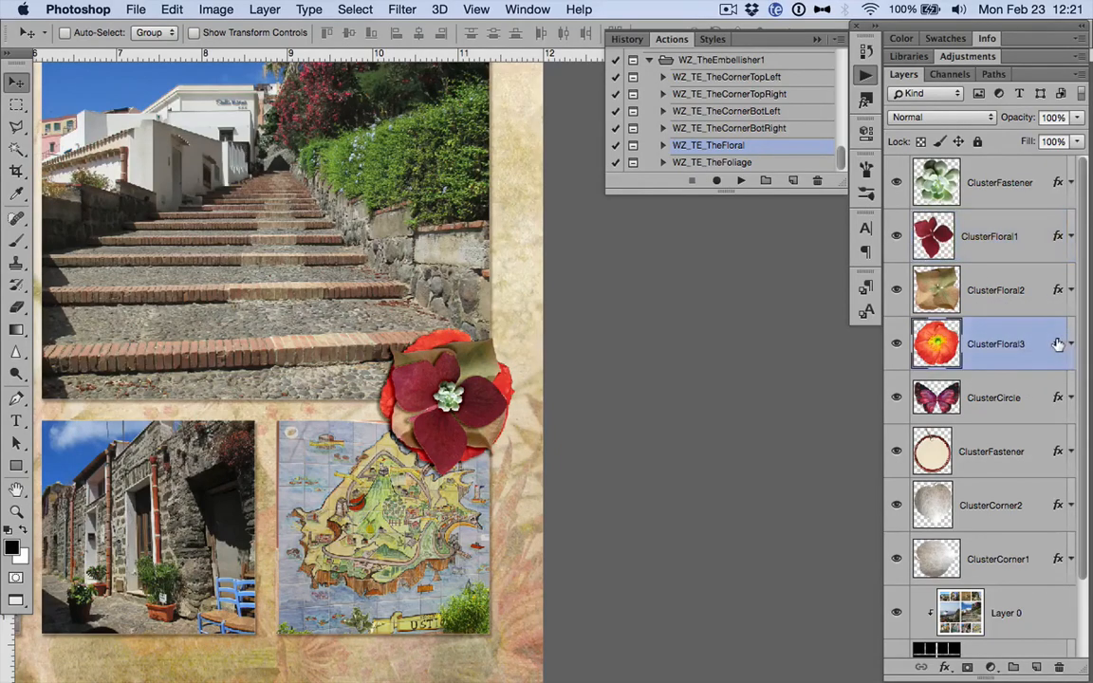
double_click(1034, 344)
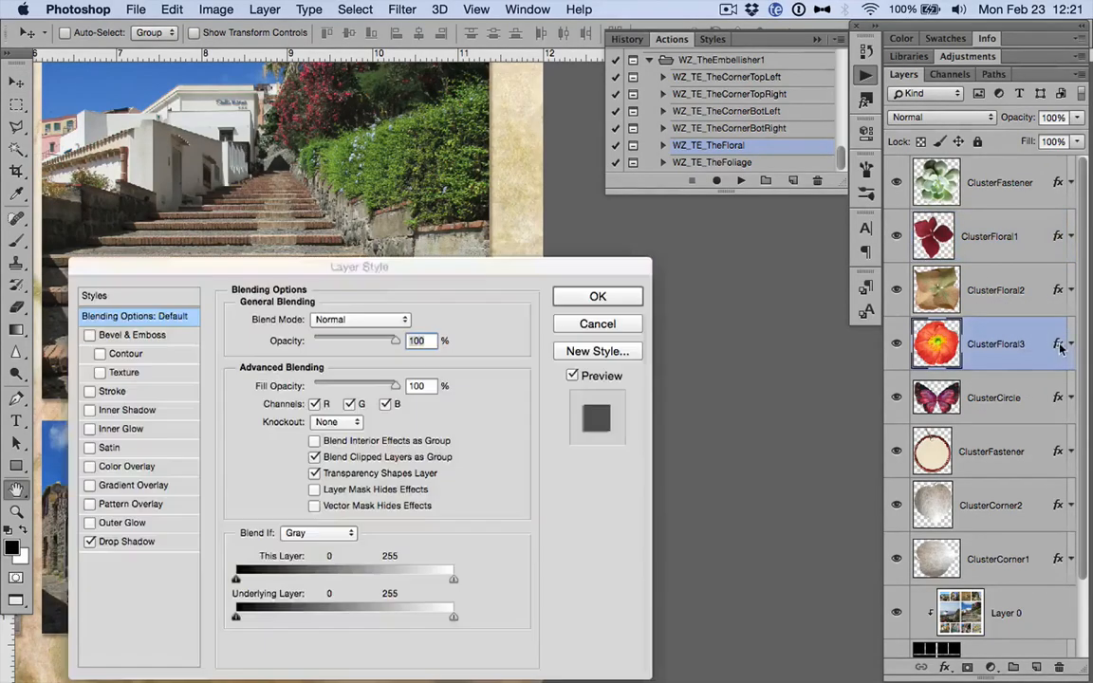
left_click(119, 540)
left_click_drag(302, 400, 308, 397)
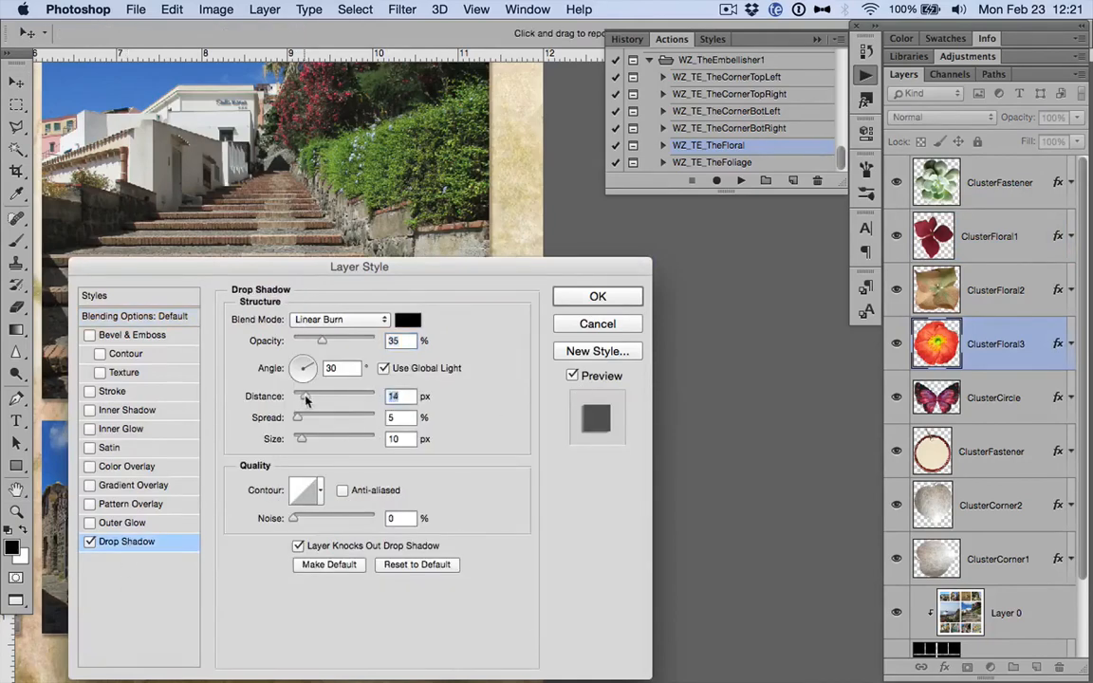
left_click_drag(301, 439, 307, 442)
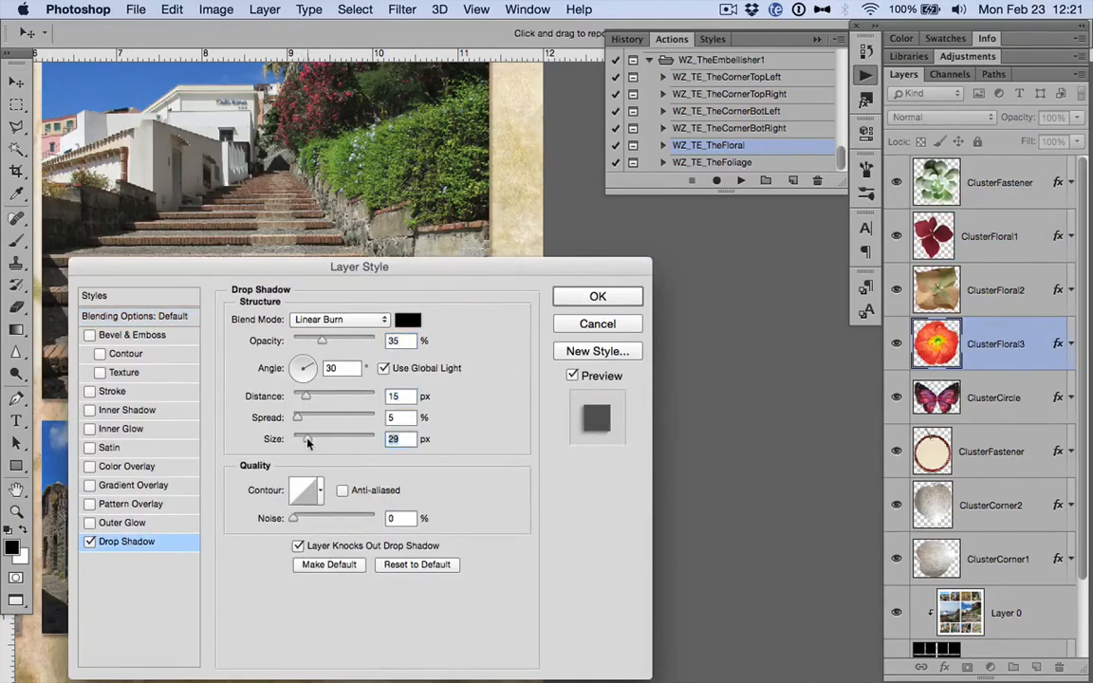
left_click(594, 299)
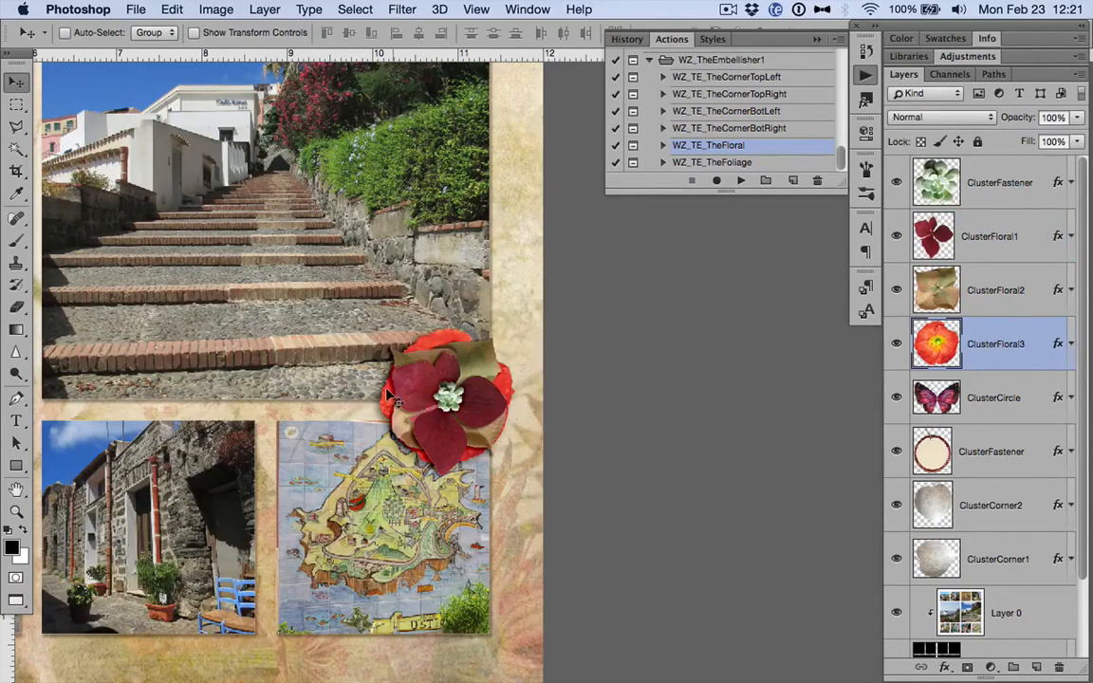
- Select the topmost ClusterFastener layer and run the WZ_TE_TheFoliage action, continuing through its instructions to the first element choice
key("super+0")
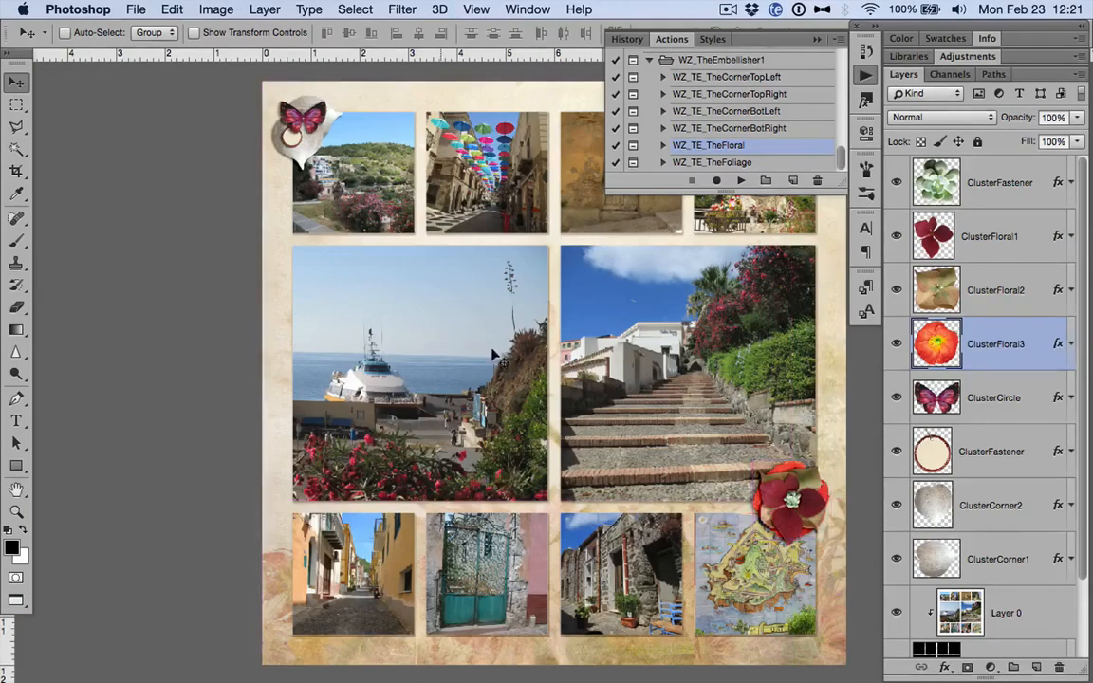
scroll(370, 204, "right", 5)
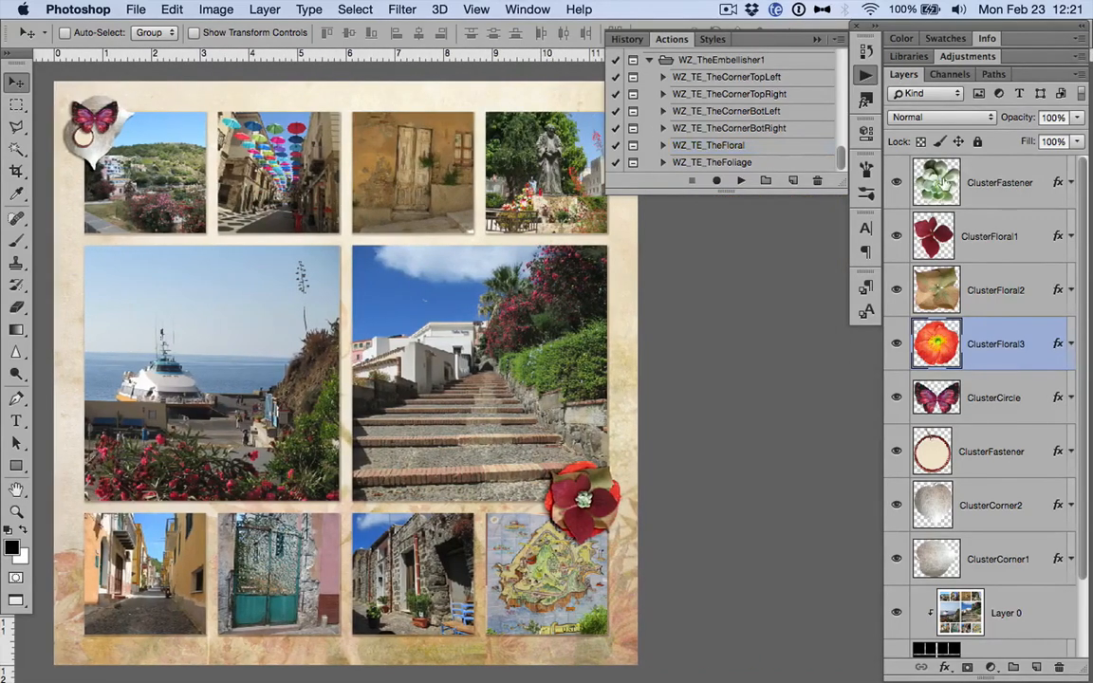
left_click(993, 184)
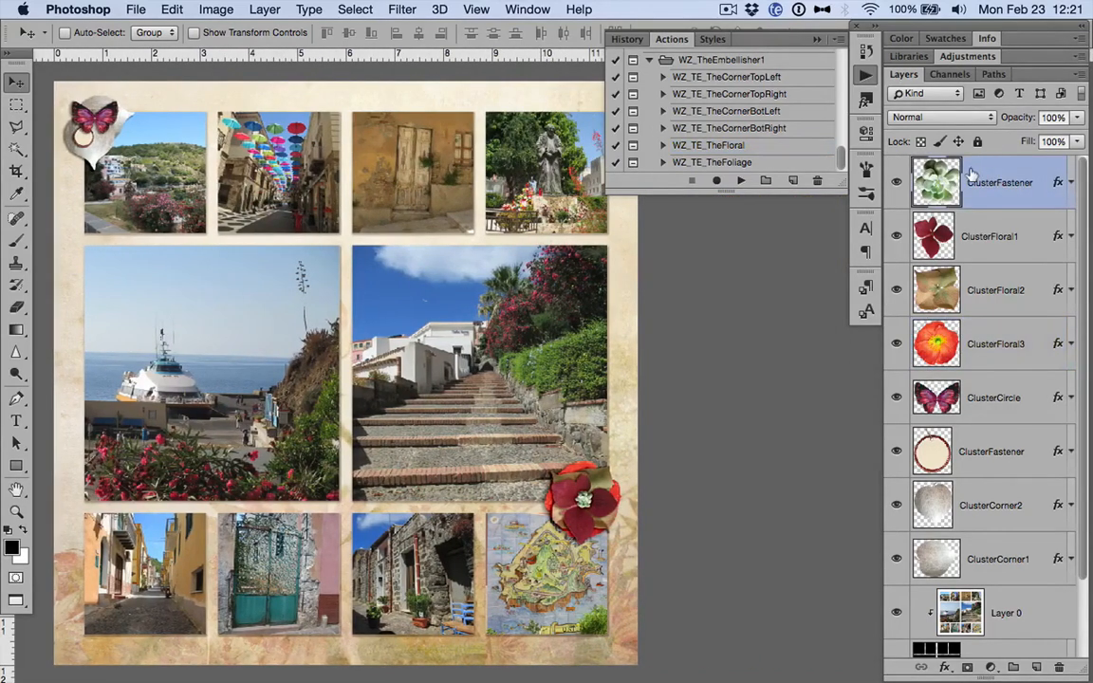
left_click(741, 180)
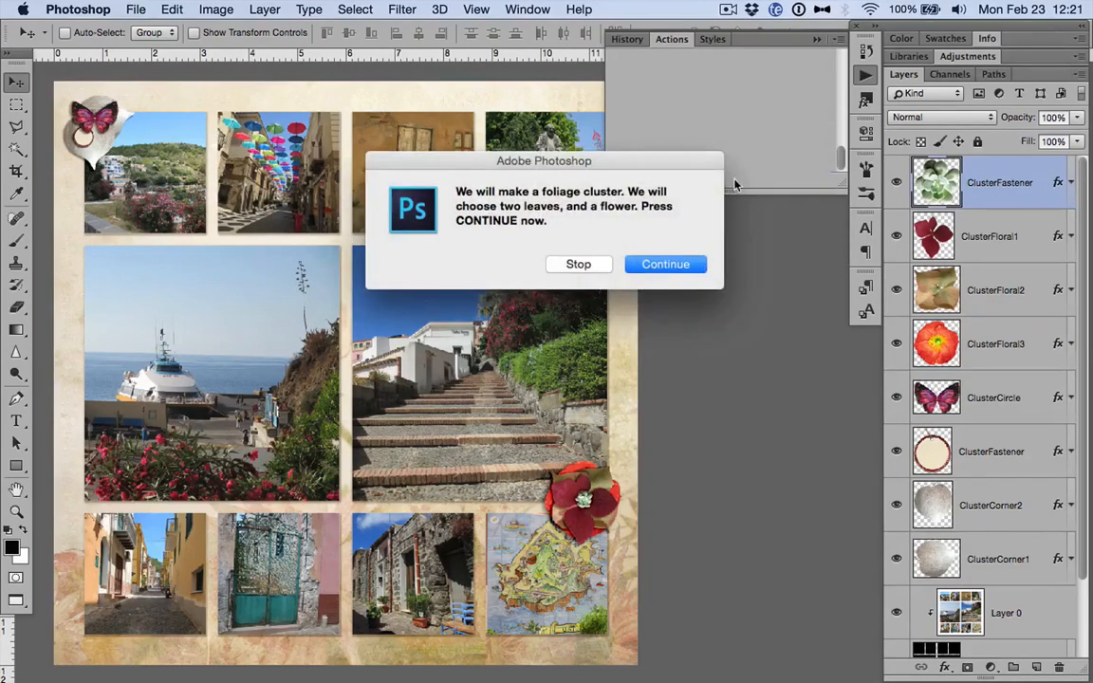
left_click(661, 265)
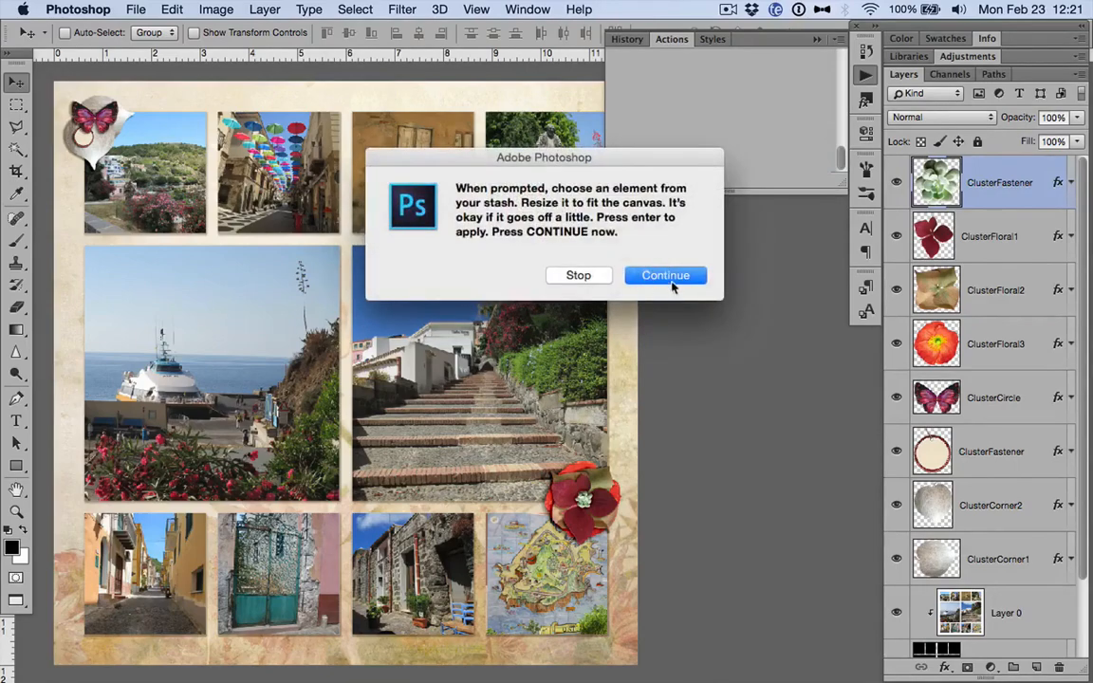
left_click(669, 277)
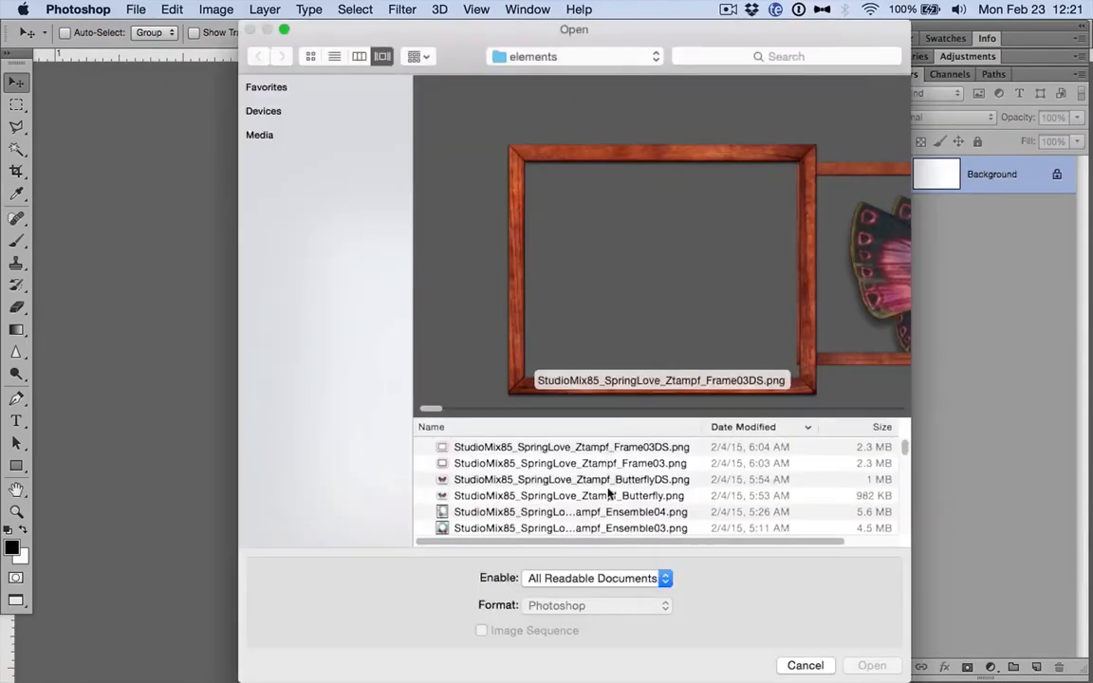
- Open the leaf sprig StudioMix85_SpringLove_LilasDesign_Element (4).png as the first foliage element and scale it down to fit the canvas
scroll(610, 493, "down", 10)
left_click(610, 493)
key("Down")
key("Up")
key("Up")
key("Up")
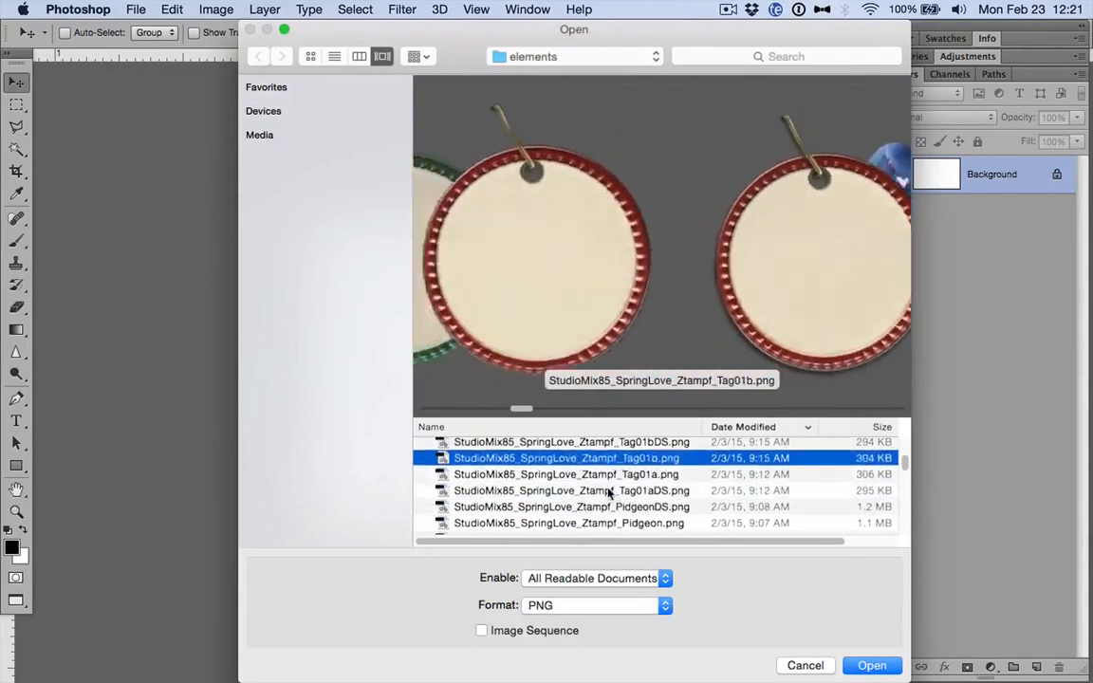
key("Up")
key("Up")
key("Up")
key("Up")
key("Down")
key("Down")
key("Down")
key("Down")
key("Down")
key("Down")
key("Down")
key("Down")
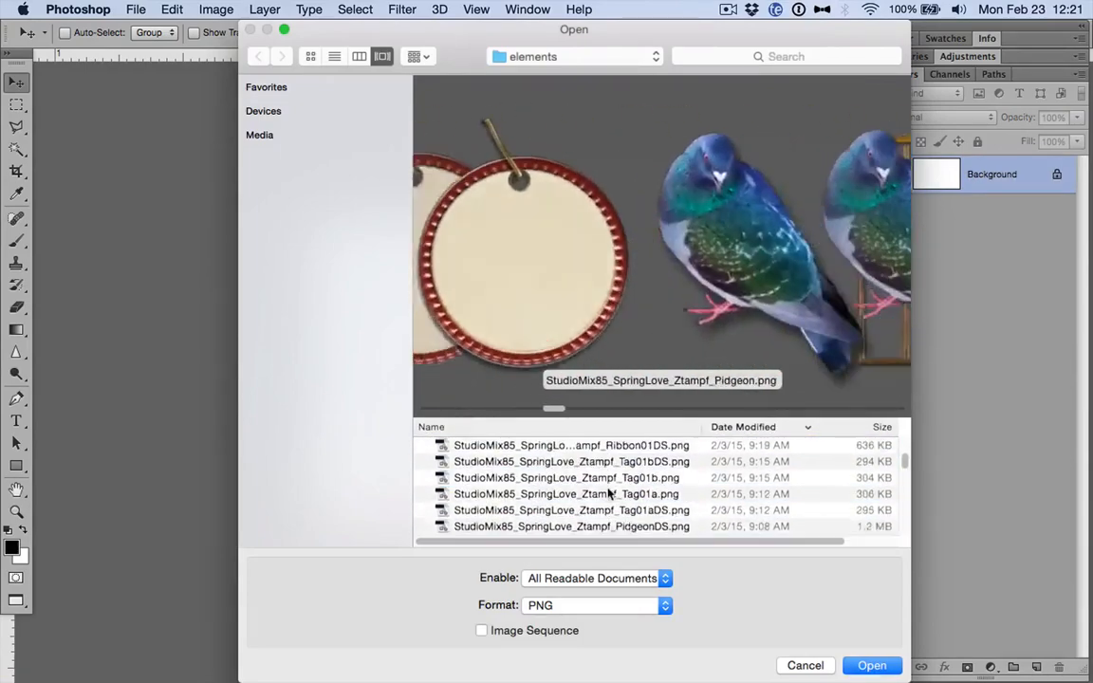
key("Down")
key("Down")
key("Down")
key("Down")
key("Down")
key("Down")
key("Down")
key("Down")
key("Down")
key("Down")
key("Down")
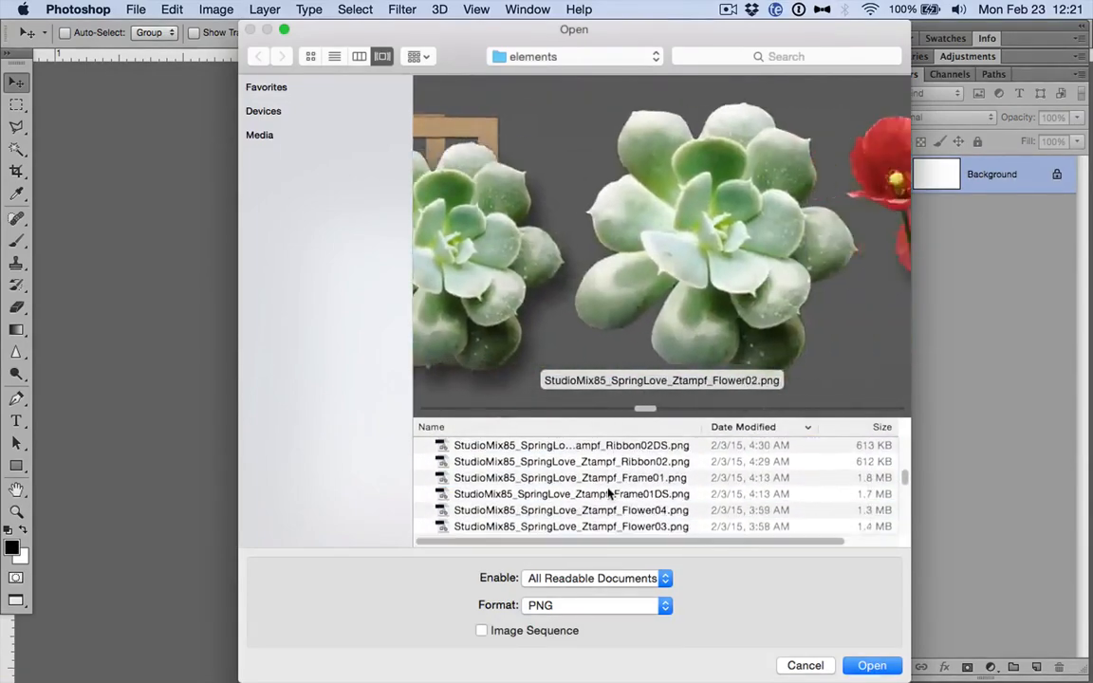
key("Down")
key("Down")
key("Down")
key("Down")
key("Down")
key("Down")
key("Down")
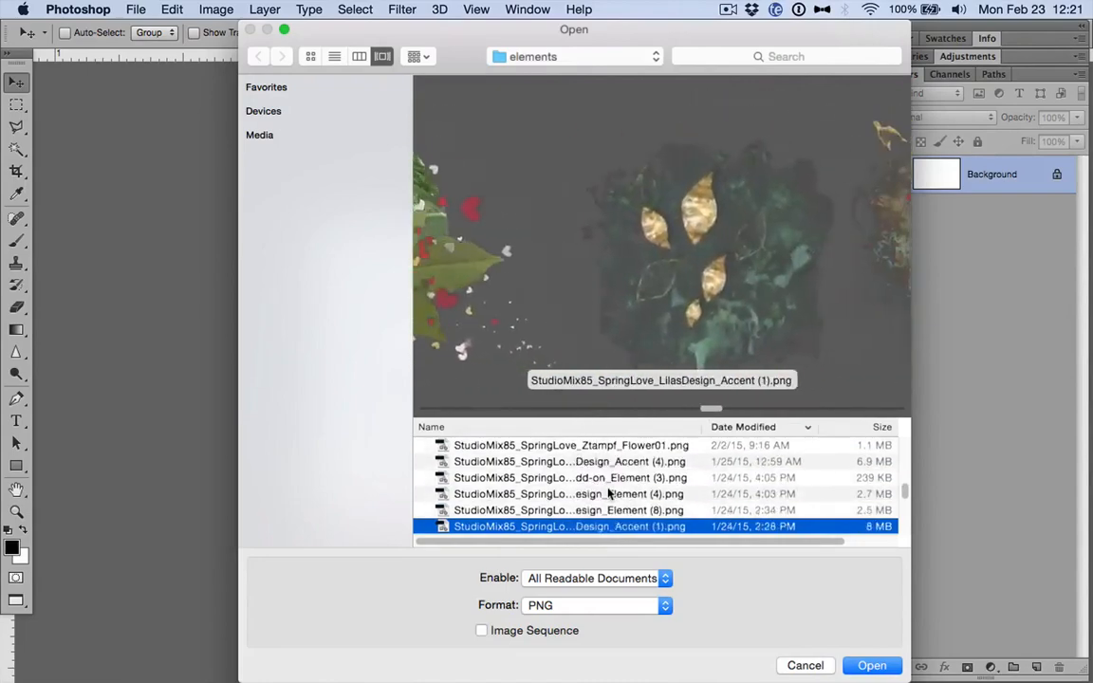
left_click(608, 494)
double_click(608, 493)
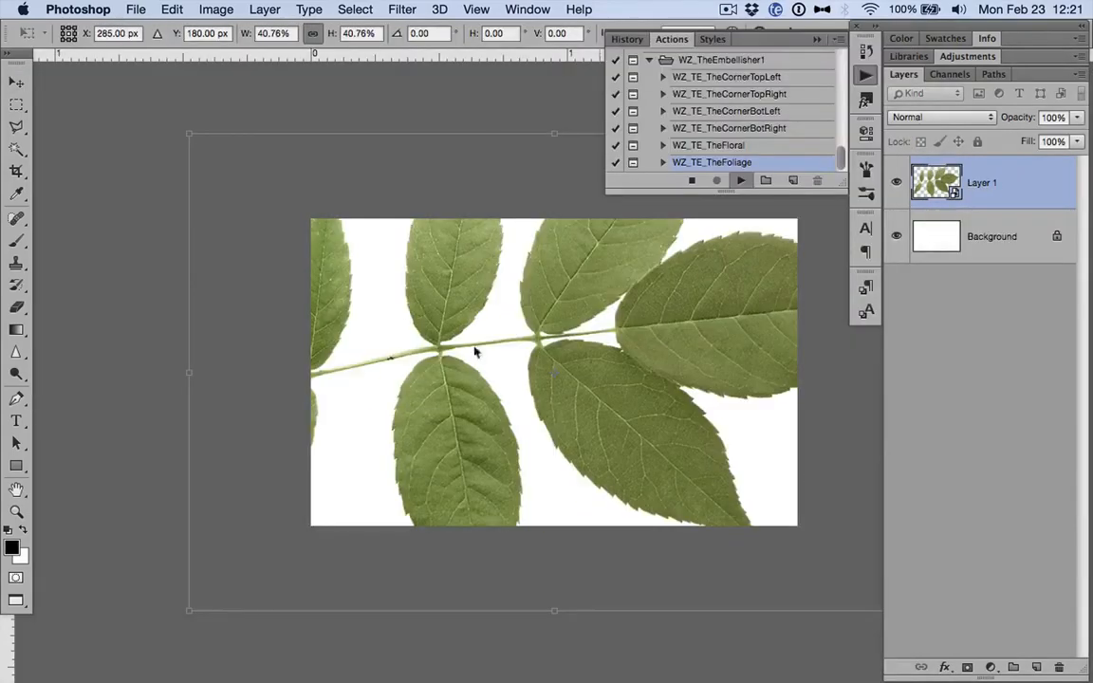
left_click_drag(190, 133, 312, 235)
key("Return")
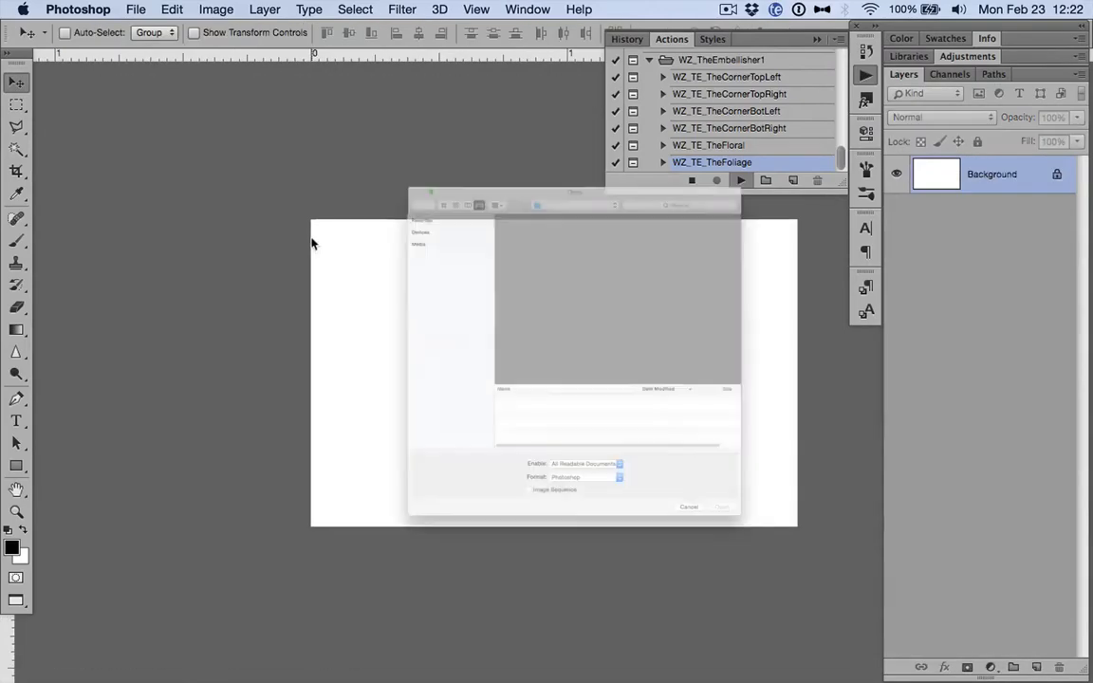
- Open StudioMix85_SpringLove_LilasDesign_Element (4).png again as the second leaf and scale it down to fit the canvas
key("Down")
key("Down")
key("Down")
key("Down")
key("Down")
key("Down")
key("Down")
key("Down")
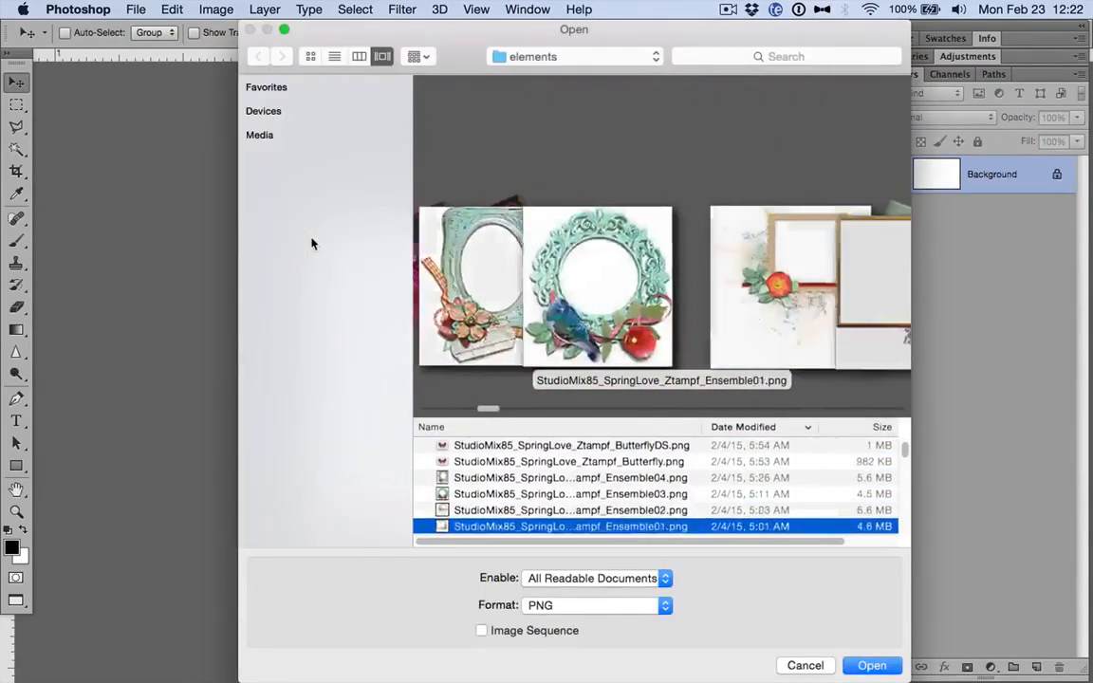
key("Down")
key("Down")
key("Down")
key("Down")
key("Down")
key("Down")
key("Down")
key("Down")
key("Down")
key("Down")
key("Down")
key("Down")
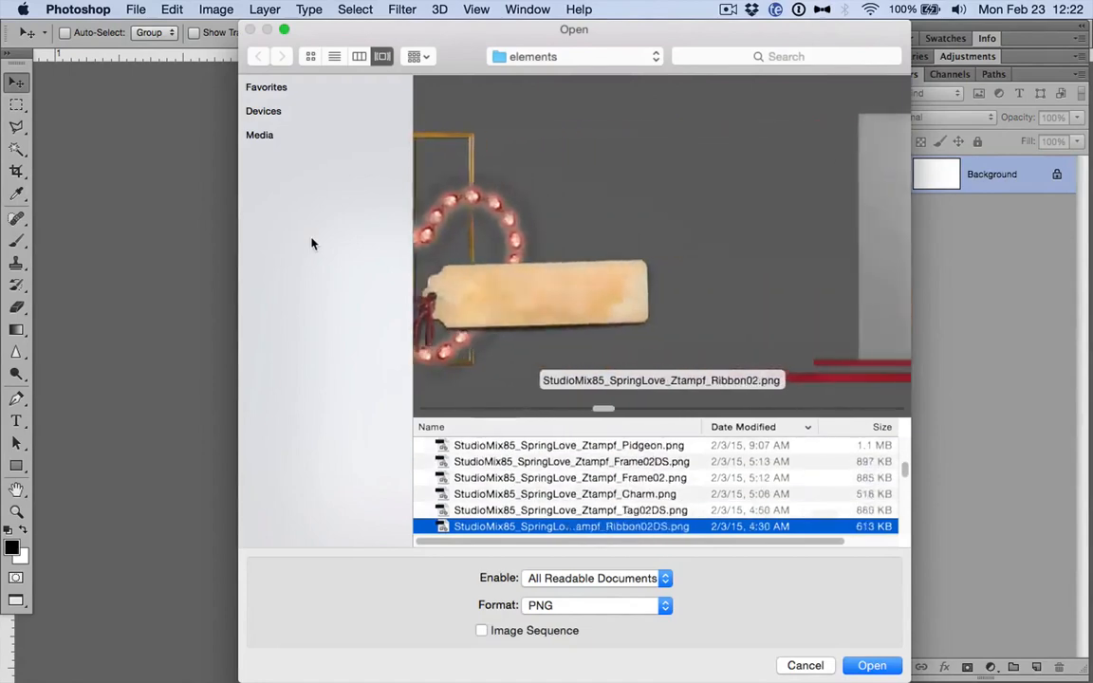
key("Down")
key("Down")
key("Down")
key("Down")
key("Down")
key("Down")
key("Down")
key("Down")
key("Down")
key("Down")
key("Down")
key("Down")
key("Down")
key("Down")
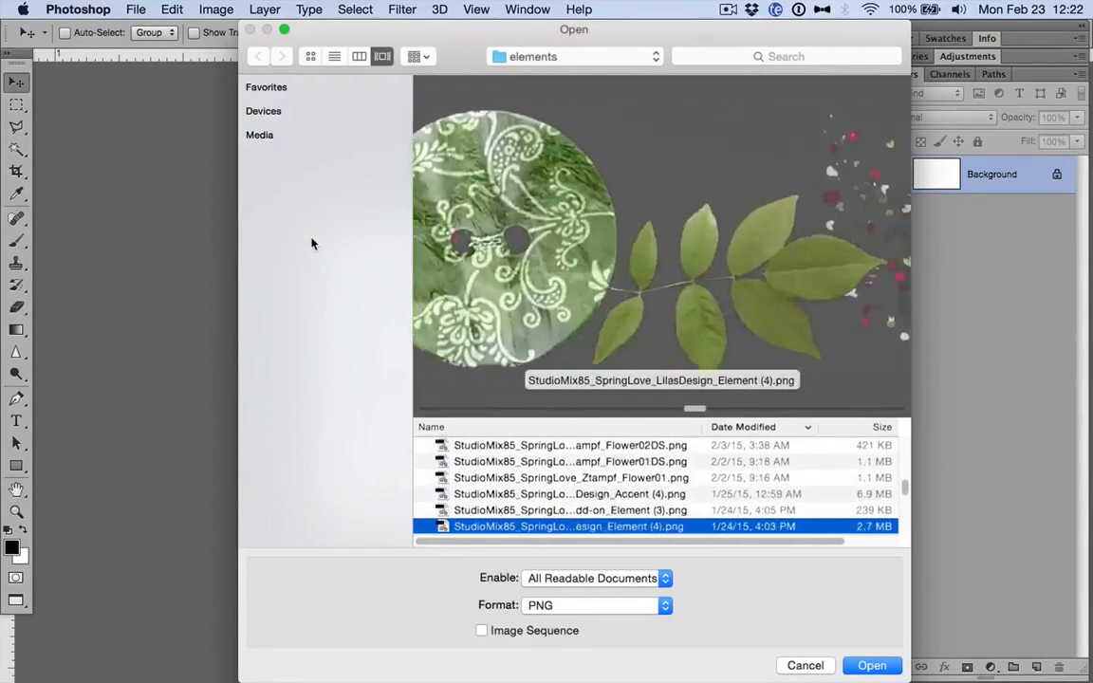
key("Return")
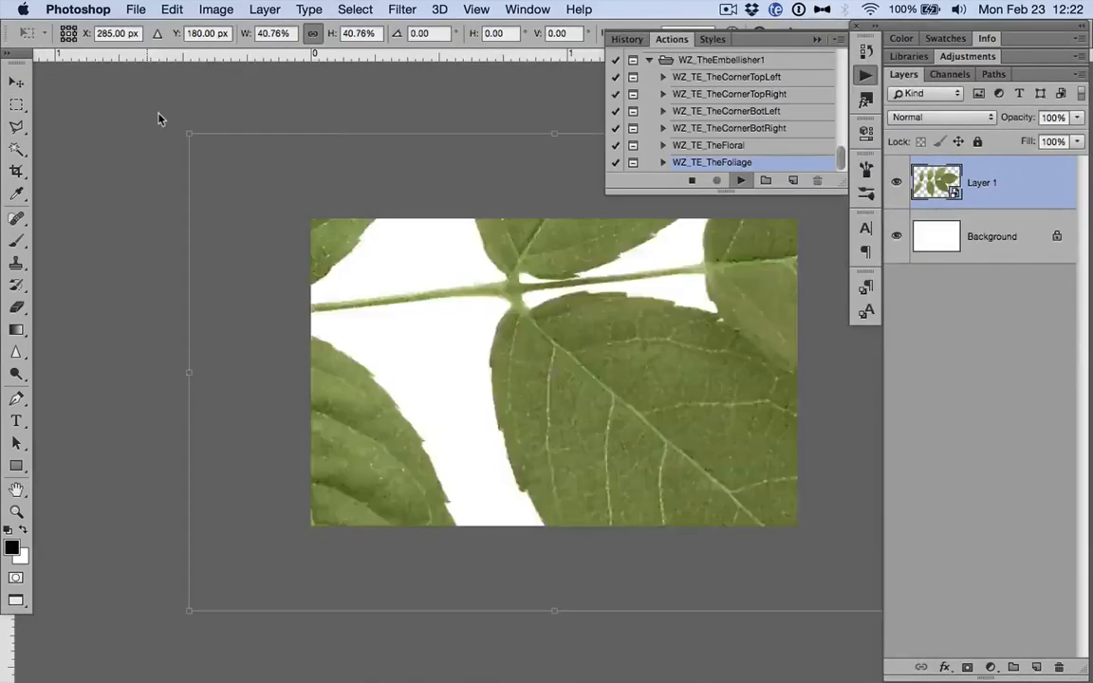
left_click_drag(189, 134, 314, 230)
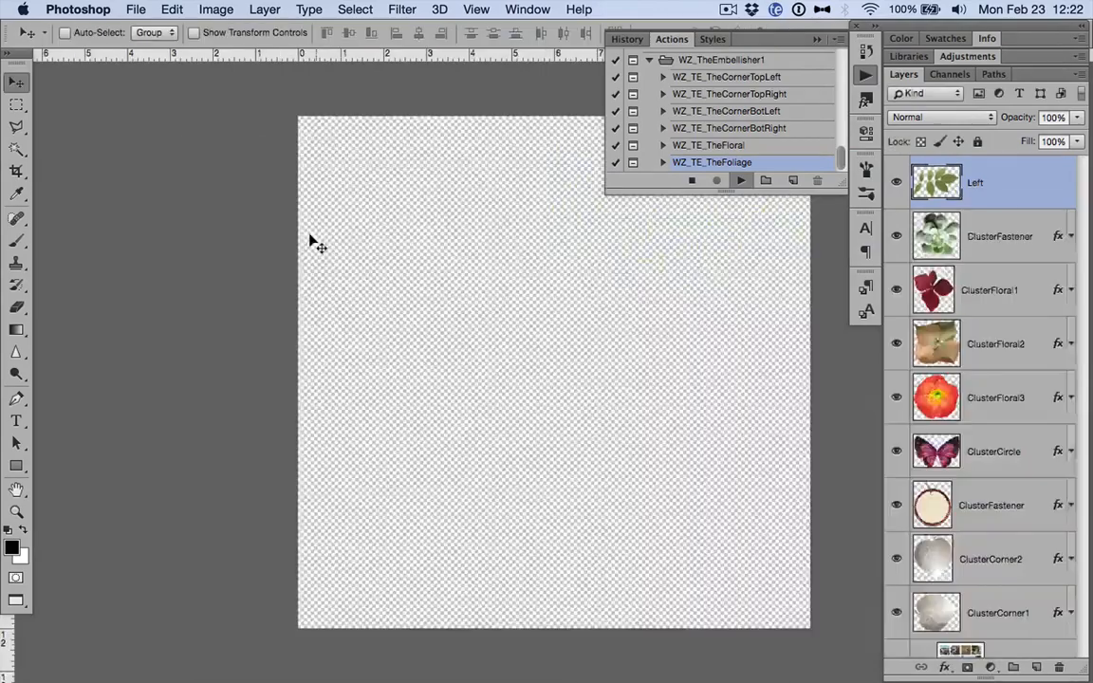
- Open the red zinnia StudioMix85_SpringLove_LilasDesign_Element (10).png from the elements folder as the cluster's flower
key("super+o")
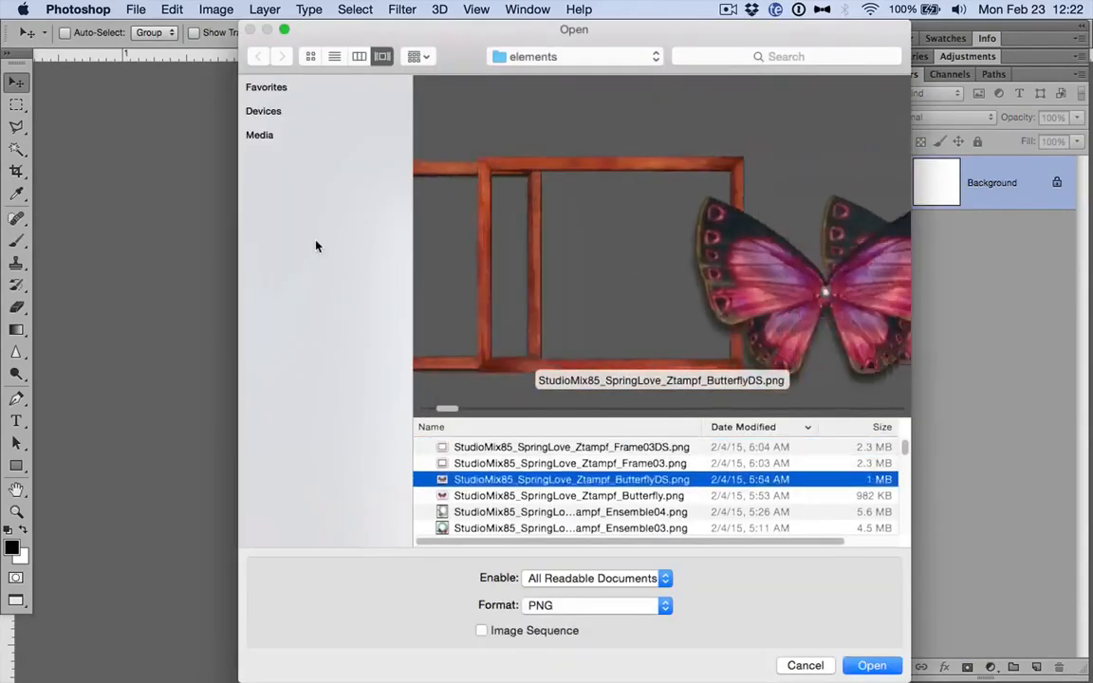
key("Down")
key("Down")
key("Down")
key("Down")
key("Down")
key("Down")
key("Down")
key("Down")
key("Down")
key("Down")
scroll(532, 465, "down", 10)
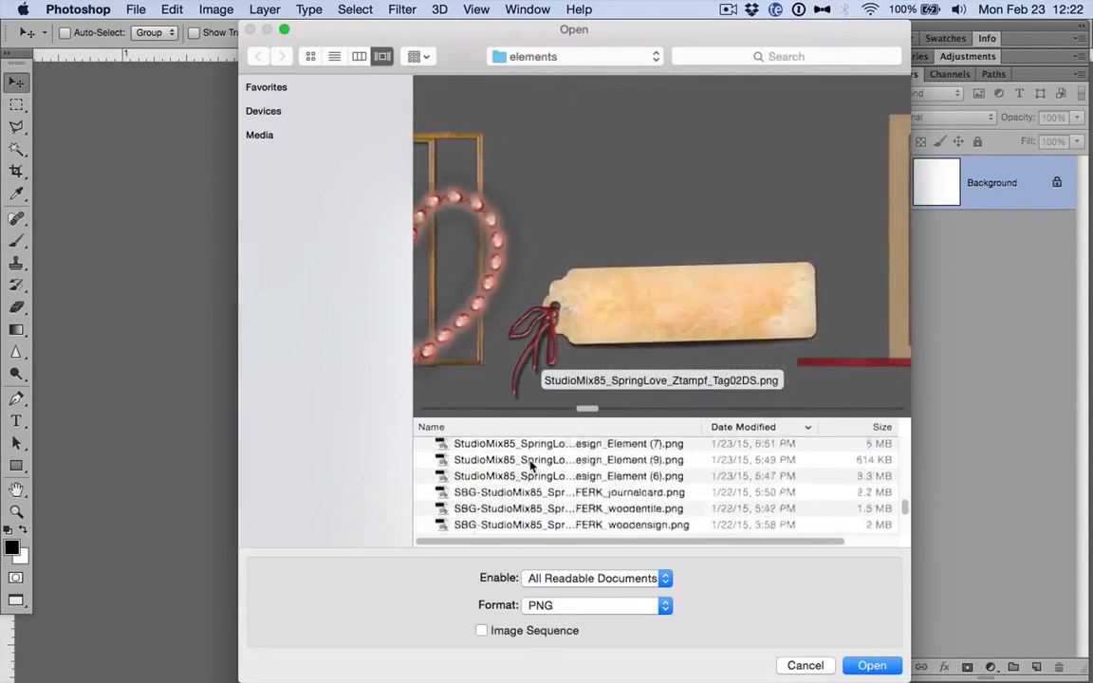
scroll(531, 465, "down", 5)
left_click(544, 526)
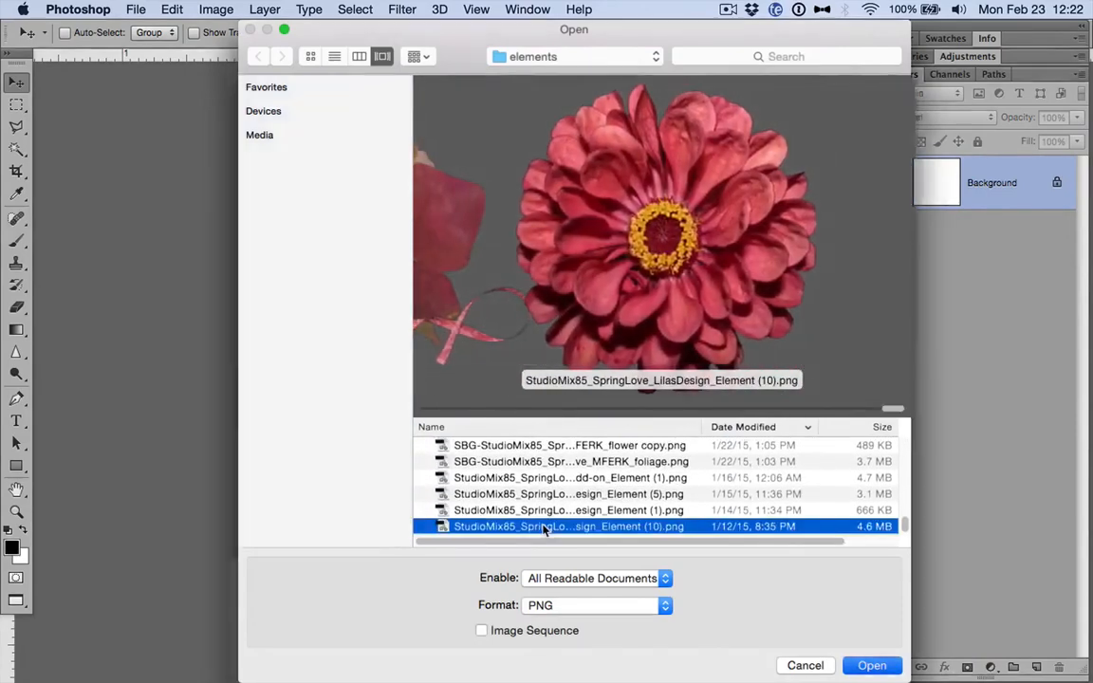
double_click(544, 527)
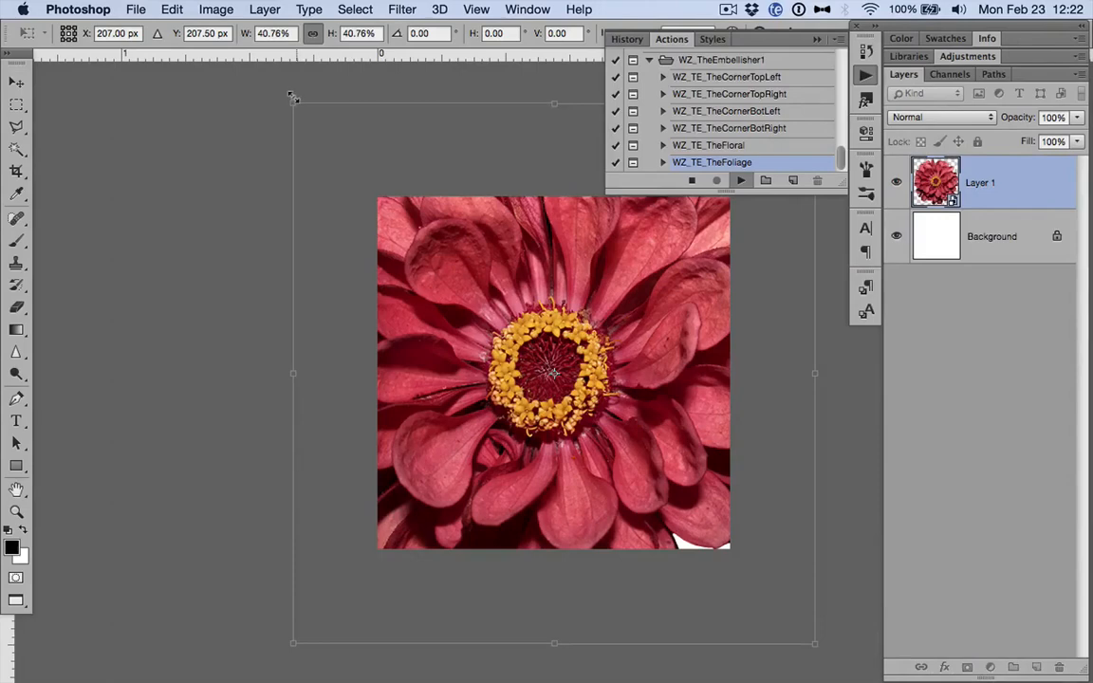
- Scale the zinnia to 28.05% so it fits the square canvas and commit the transform
left_click_drag(292, 97, 389, 223)
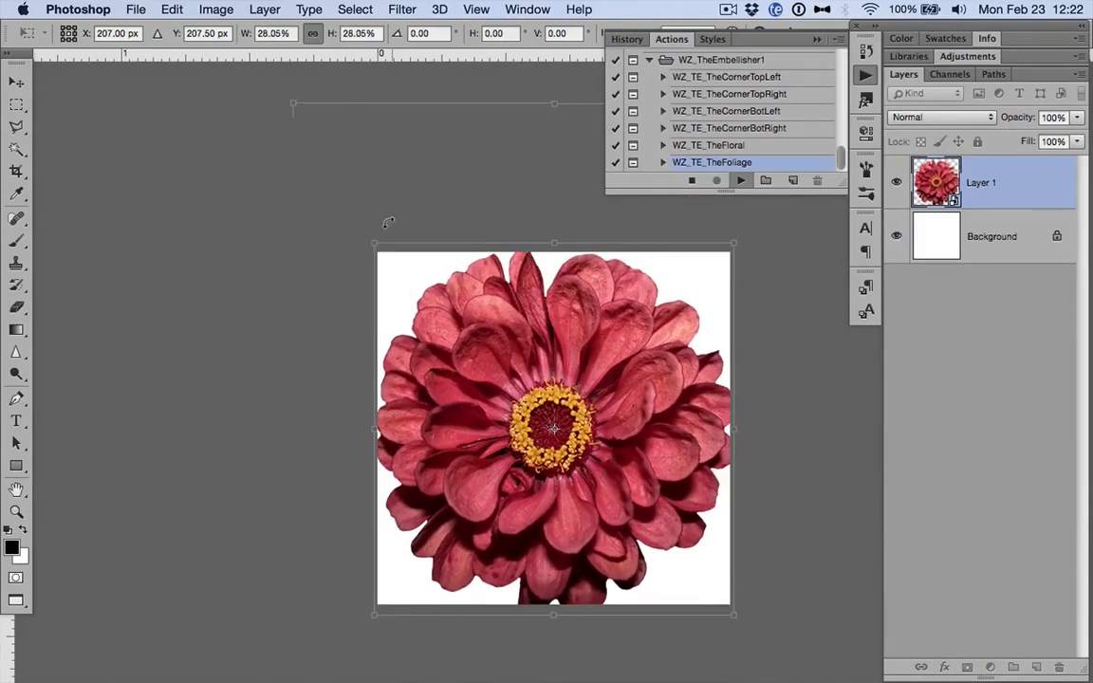
scroll(385, 220, "down", 2)
scroll(379, 217, "right", 6)
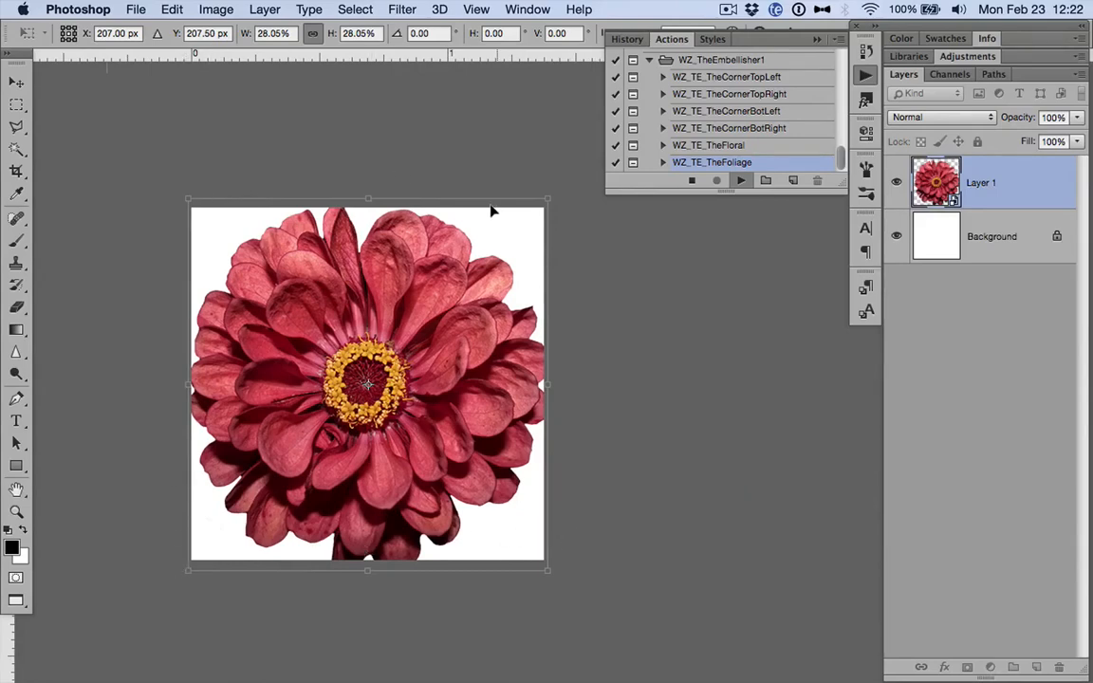
key("Return")
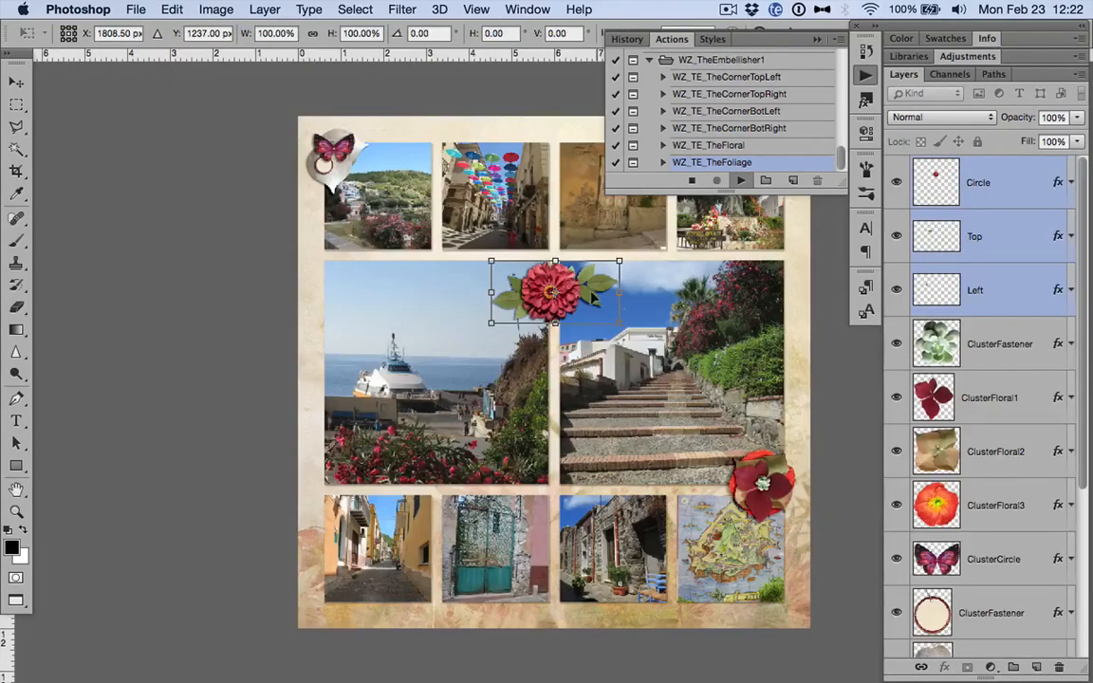
- Move the foliage cluster onto the lower-left corner of the bottom-left street photo and commit its placement
left_click_drag(593, 297, 604, 258)
scroll(710, 361, "right", 5)
scroll(697, 361, "left", 3)
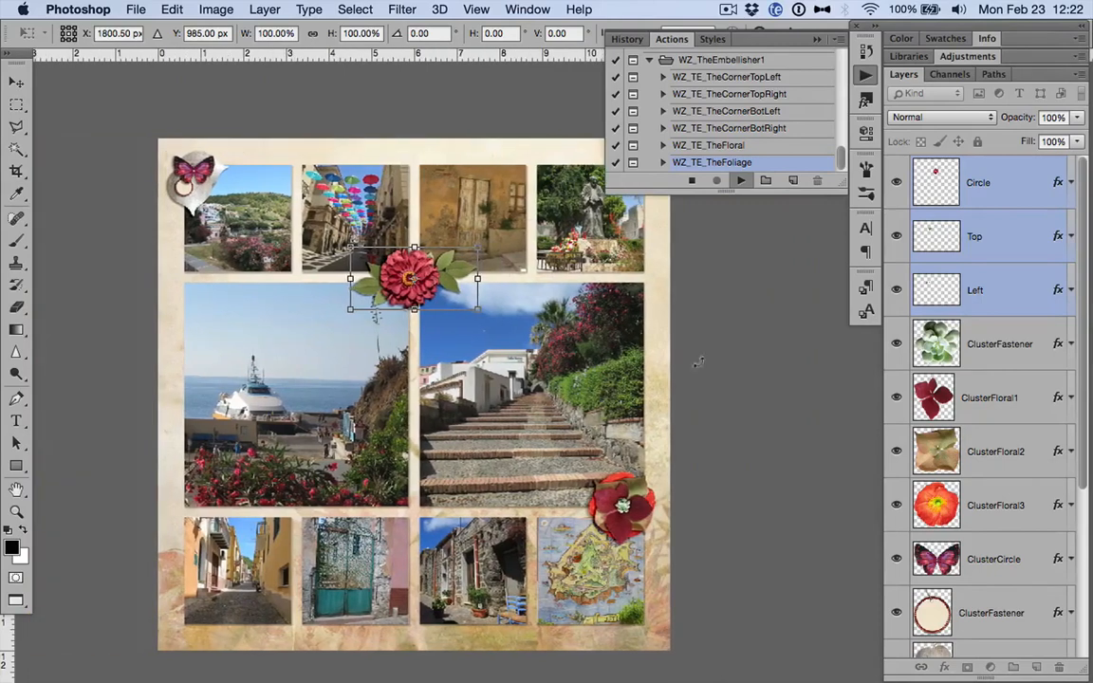
left_click_drag(452, 291, 330, 617)
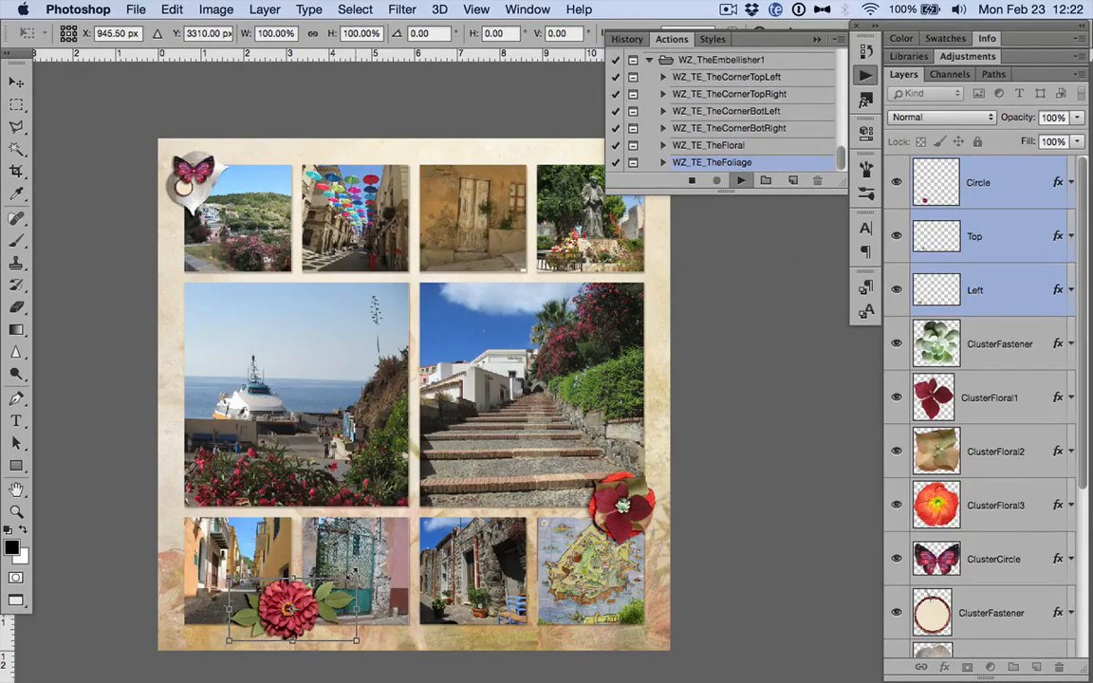
left_click_drag(356, 576, 216, 617)
key("Return")
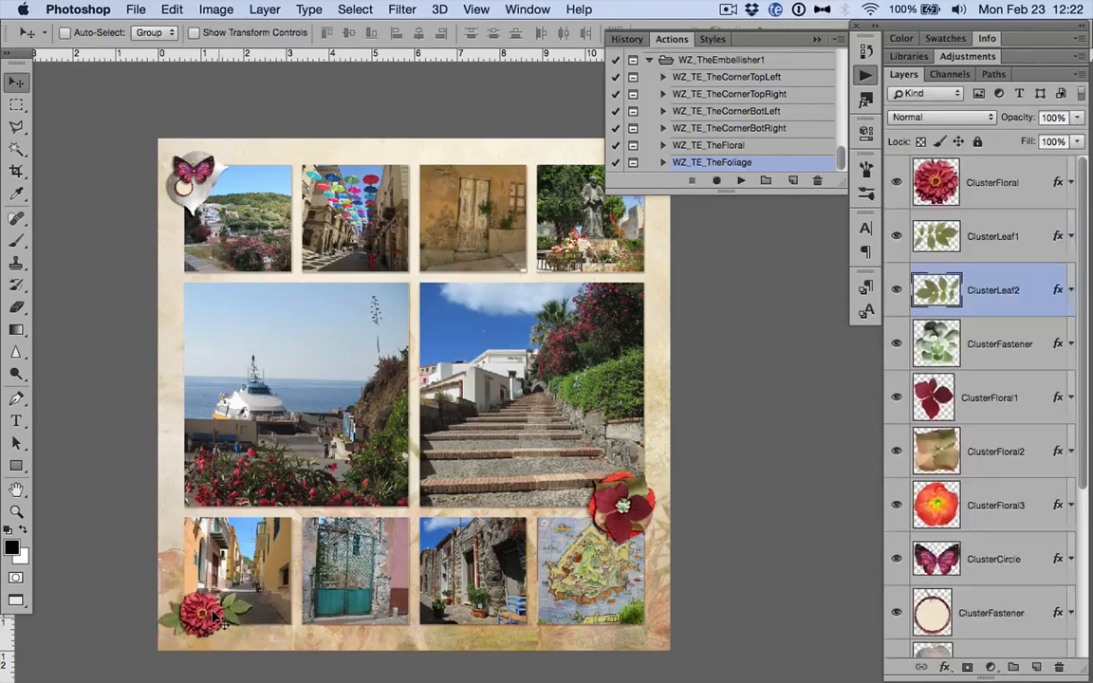